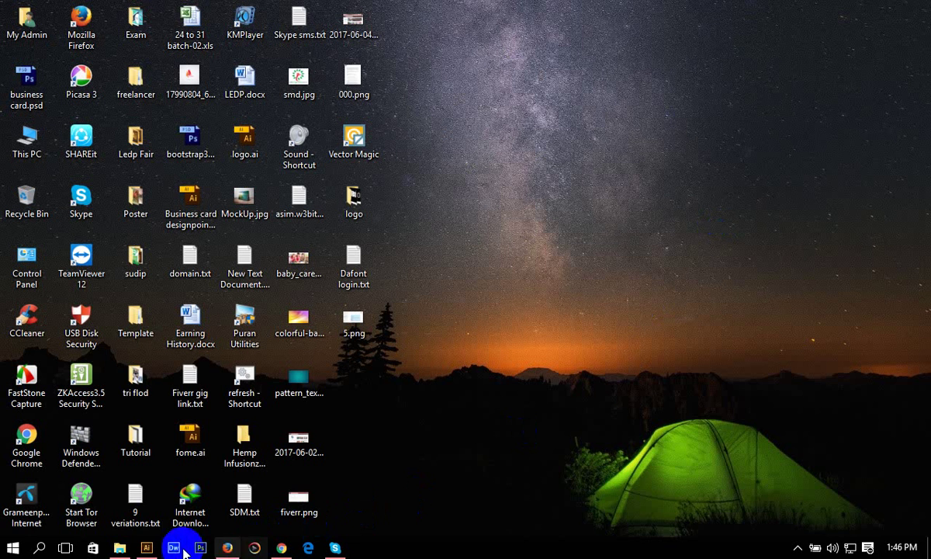
Search Windows for 'adob' to find Adobe Illustrator, then close the search panel
click(14, 547)
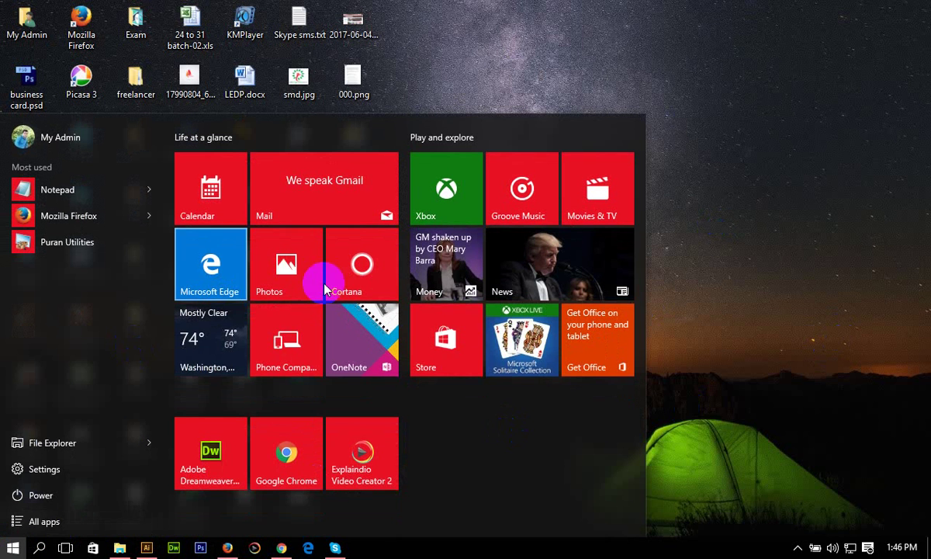
click(39, 548)
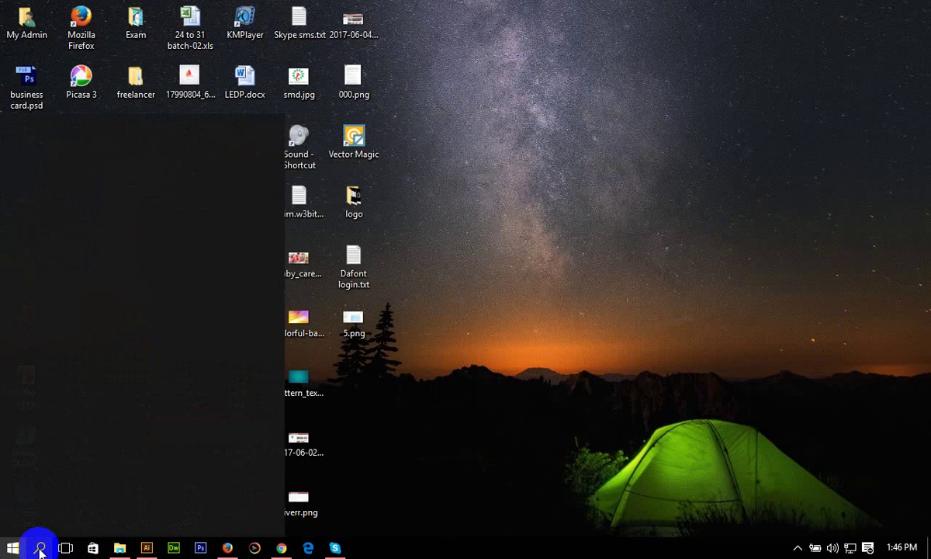
text(a)
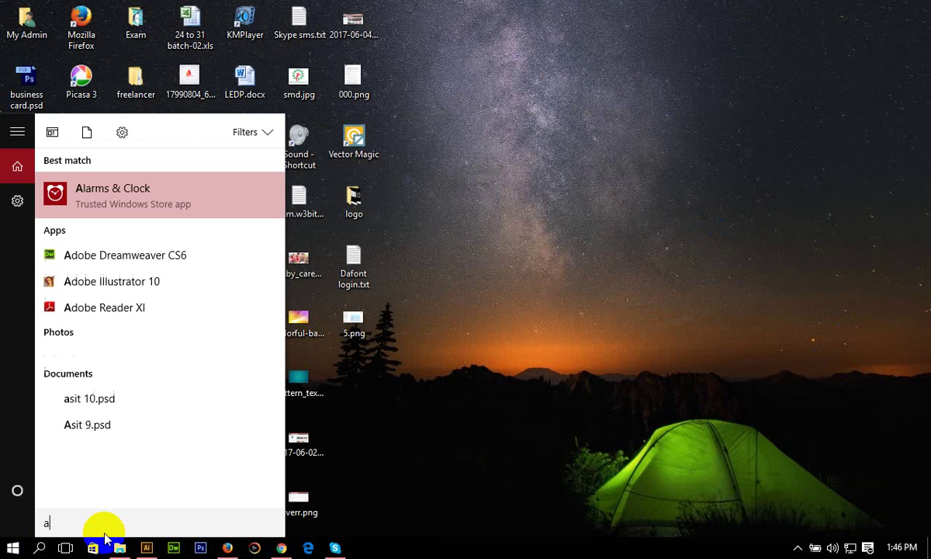
text(dob)
click(2, 382)
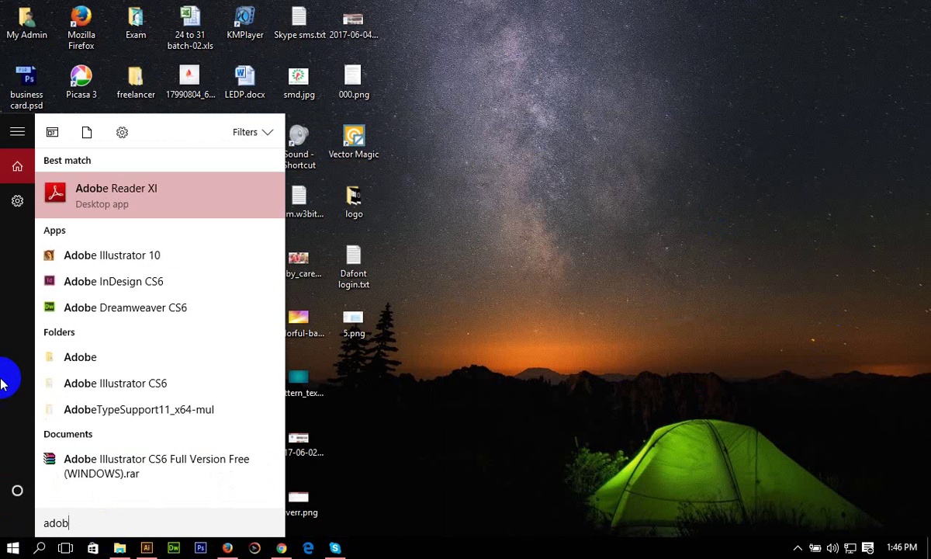
click(436, 312)
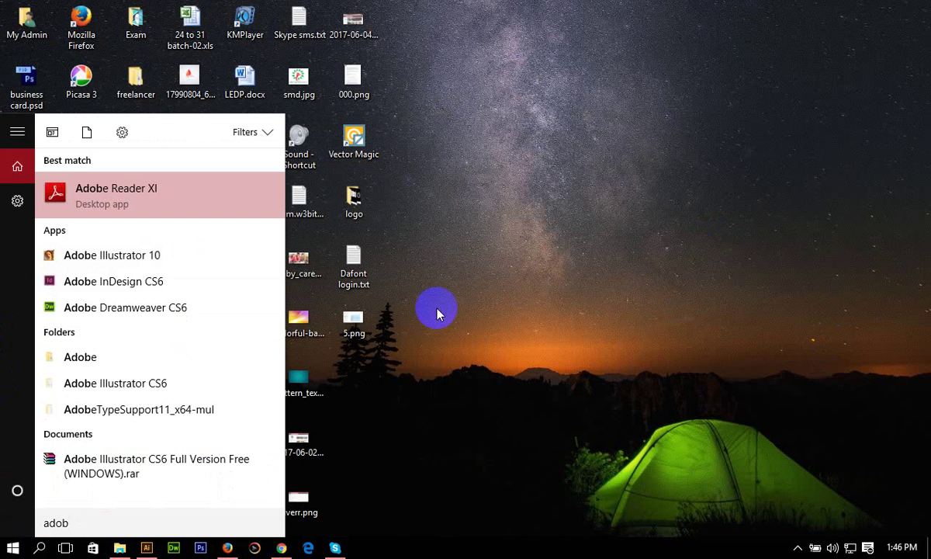
click(598, 319)
Bring Illustrator forward and close its blank document, discarding the changes
click(145, 547)
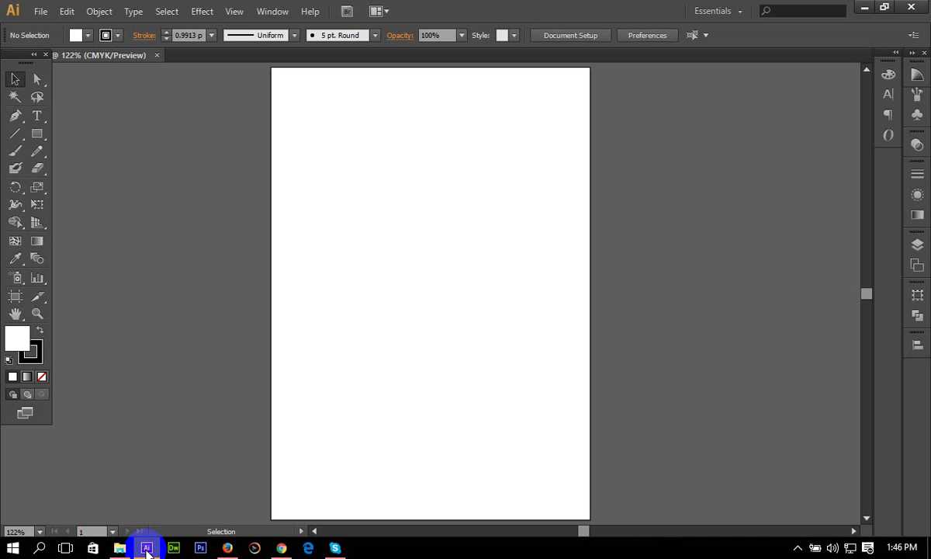
click(157, 55)
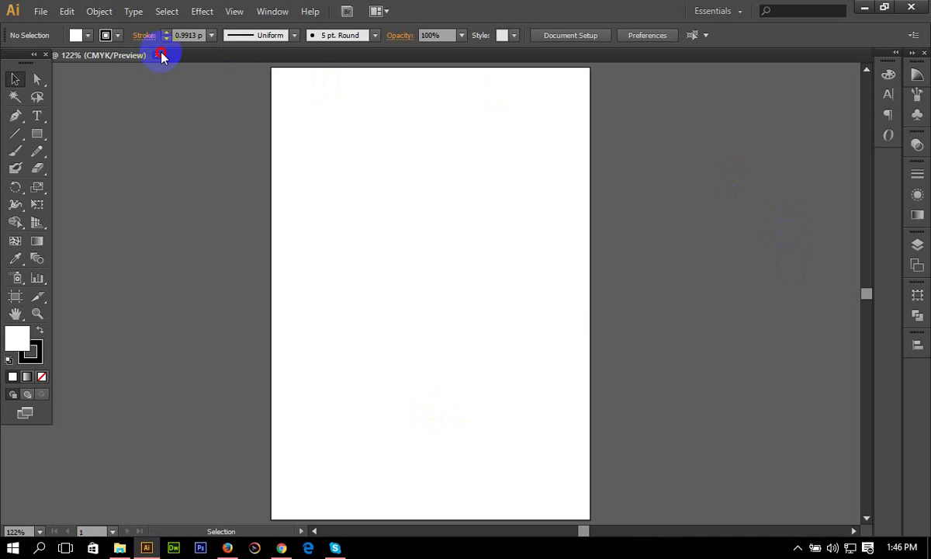
click(536, 293)
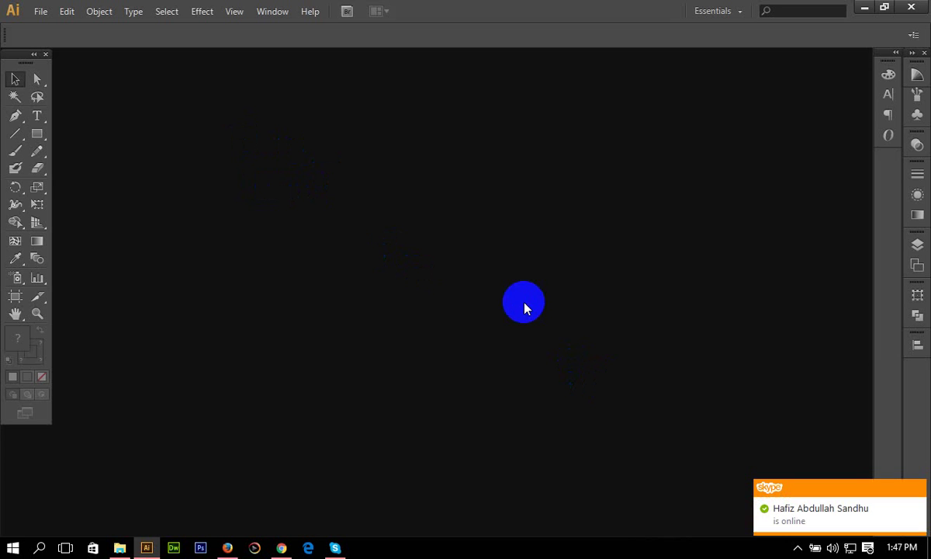
double_click(260, 216)
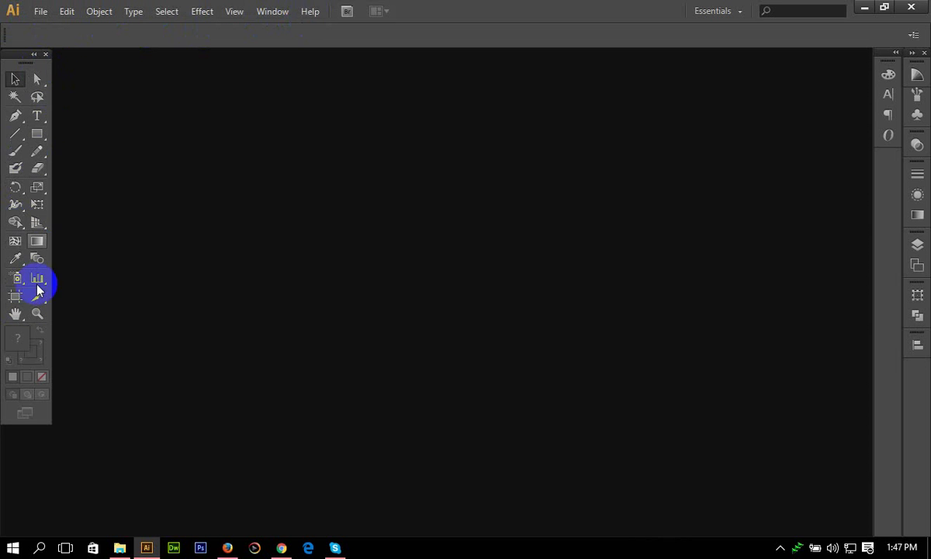
Toggle the Color and Color Guide panels in the right dock, then show the File menu
click(895, 56)
click(914, 57)
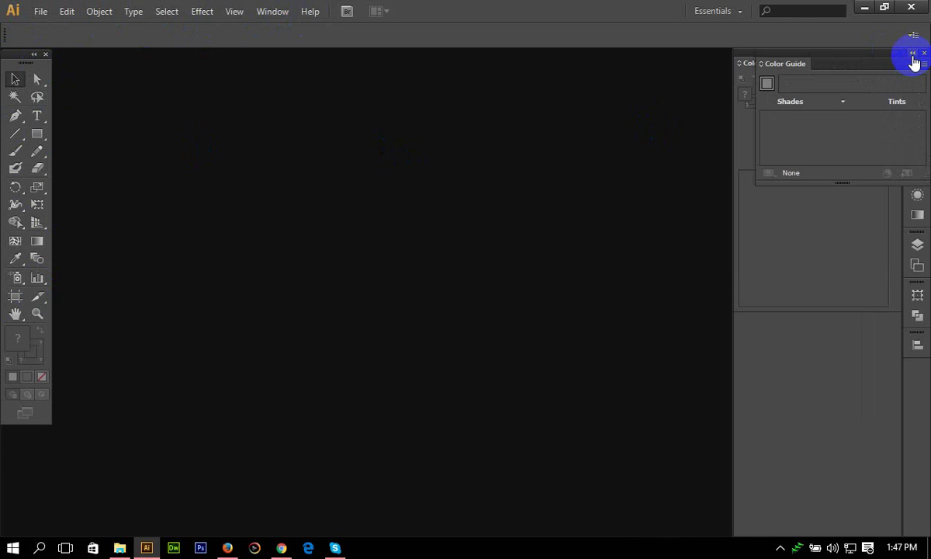
click(913, 56)
click(913, 59)
click(892, 57)
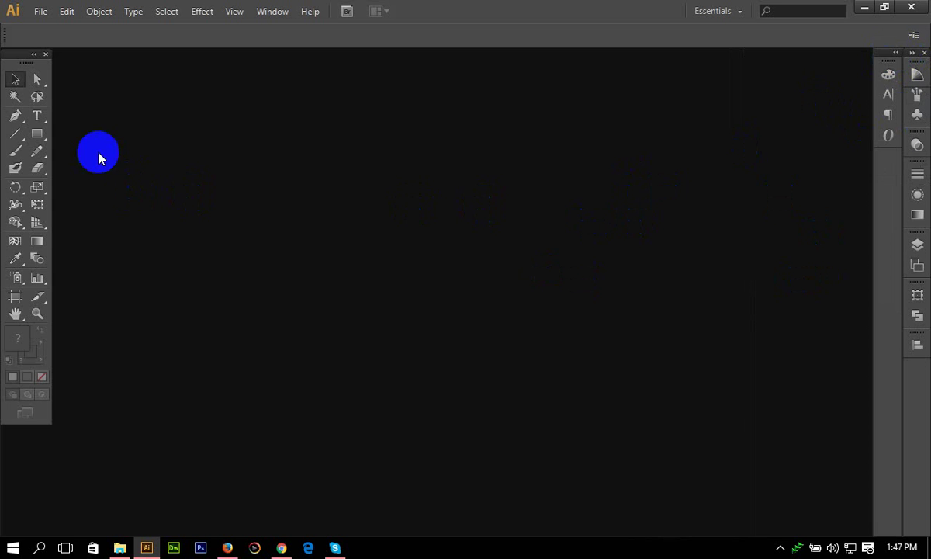
click(39, 12)
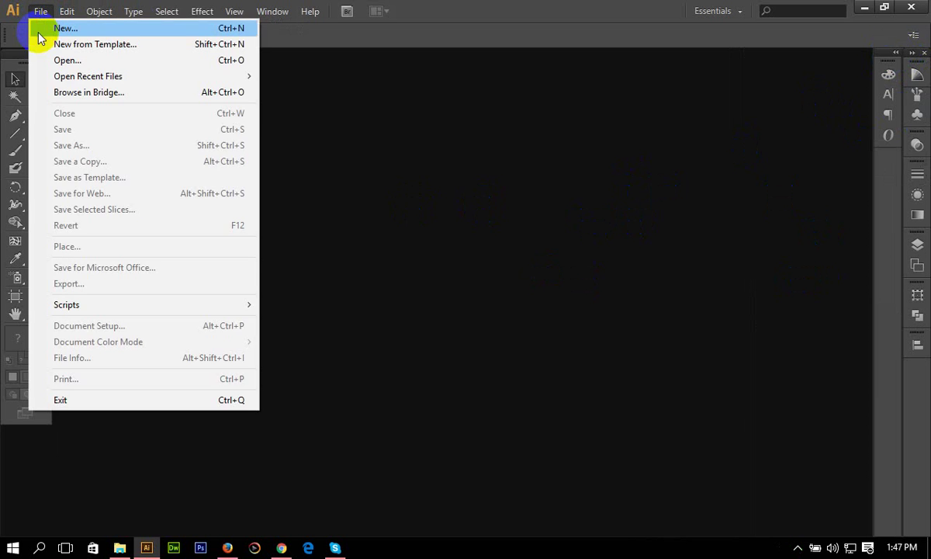
Start a new document and reposition the New Document dialog, leaving Profile as Custom
click(39, 29)
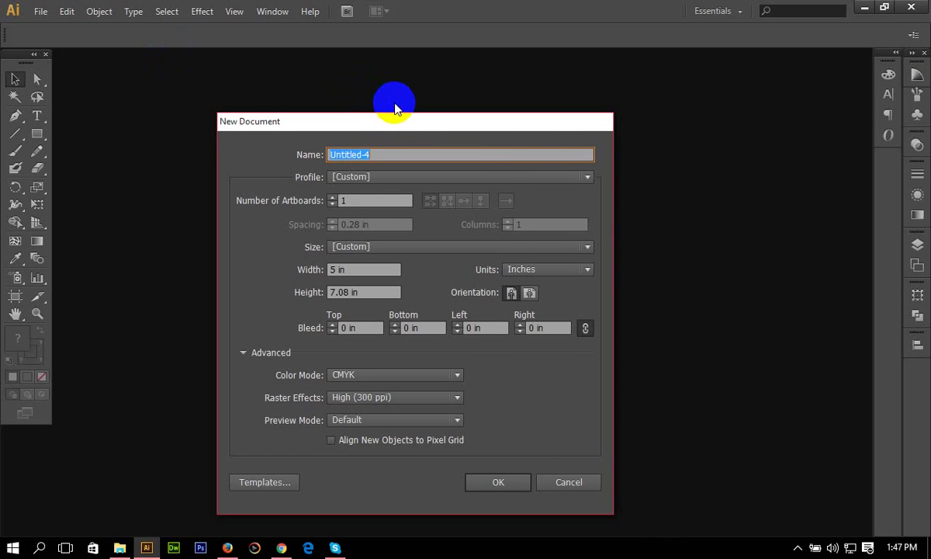
drag(399, 124, 427, 109)
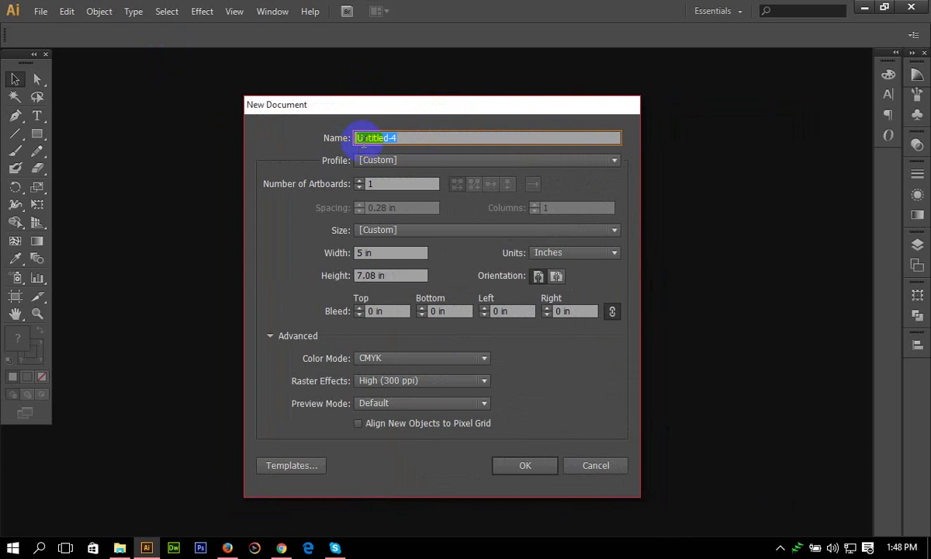
click(433, 101)
drag(443, 111, 447, 111)
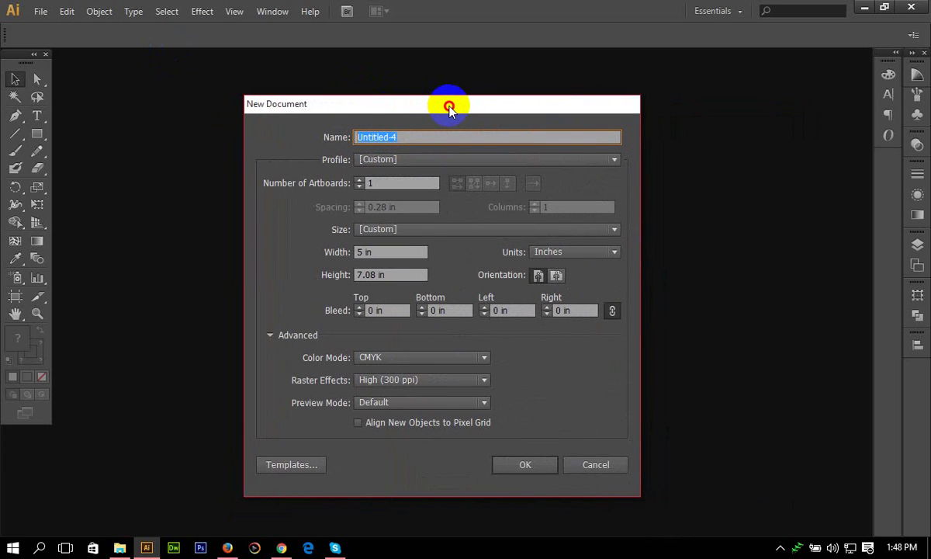
click(401, 160)
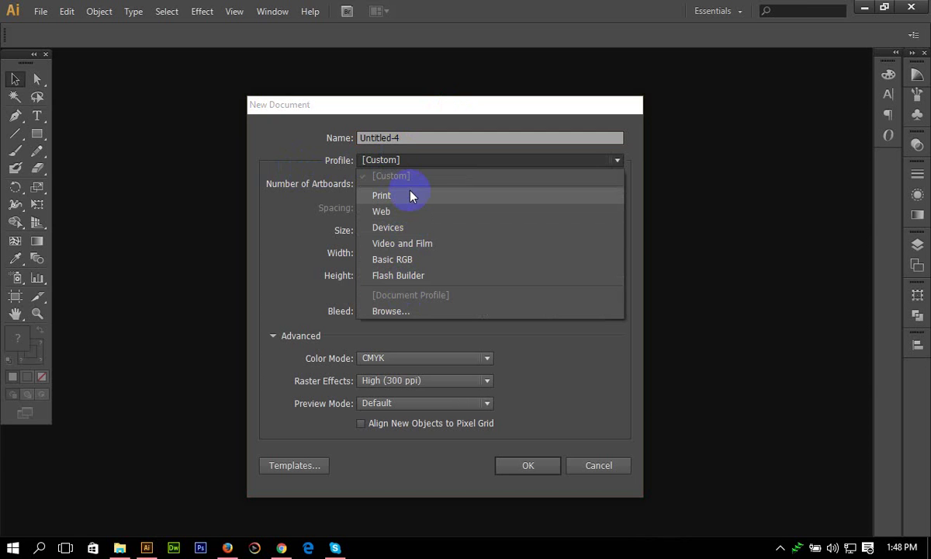
click(278, 154)
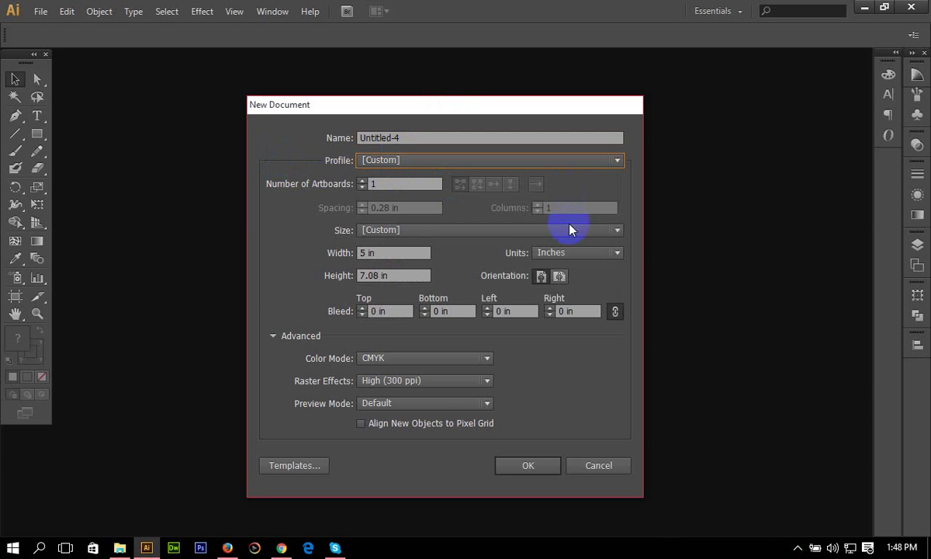
click(449, 160)
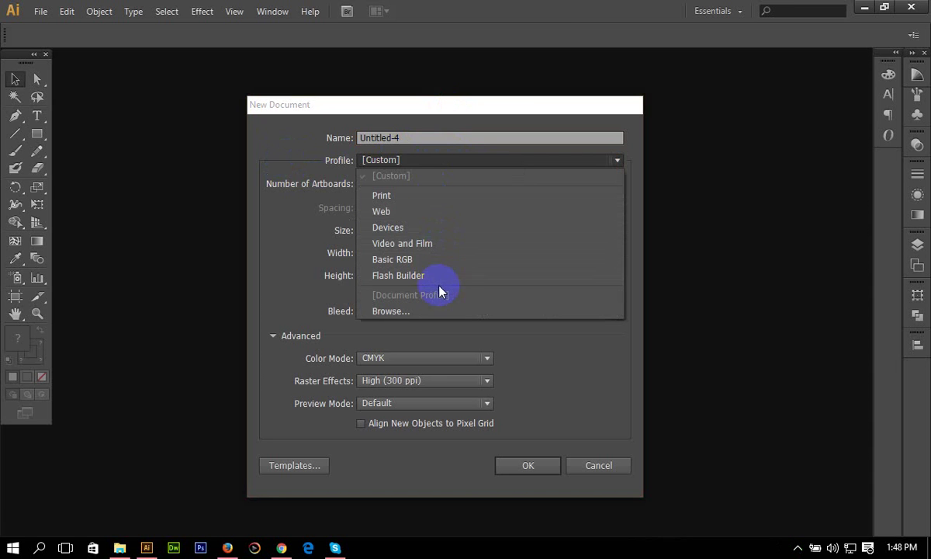
click(442, 162)
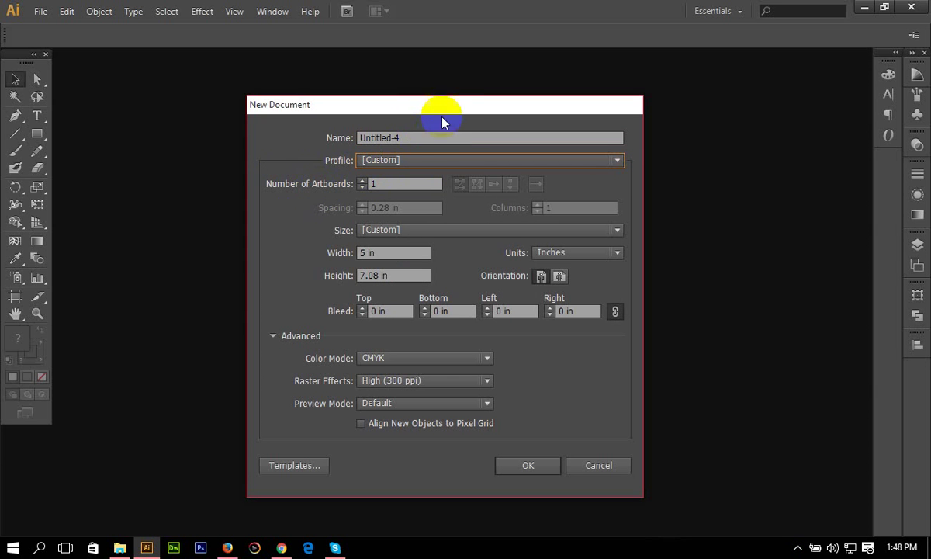
mouse_move(442, 118)
mouse_down()
mouse_move(461, 197)
mouse_move(483, 98)
mouse_up()
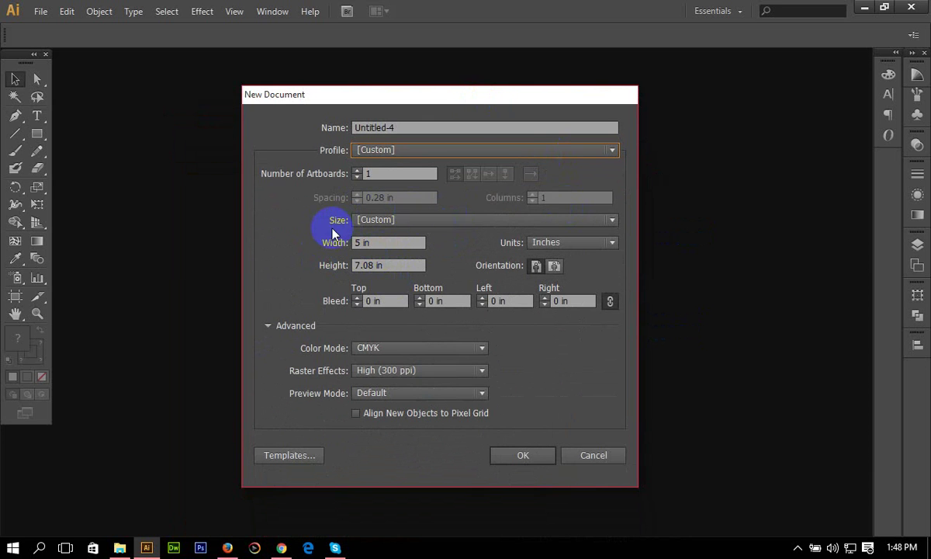
click(396, 220)
Choose A4 size with Inches units, review the bleed fields, and collapse Advanced options
click(372, 303)
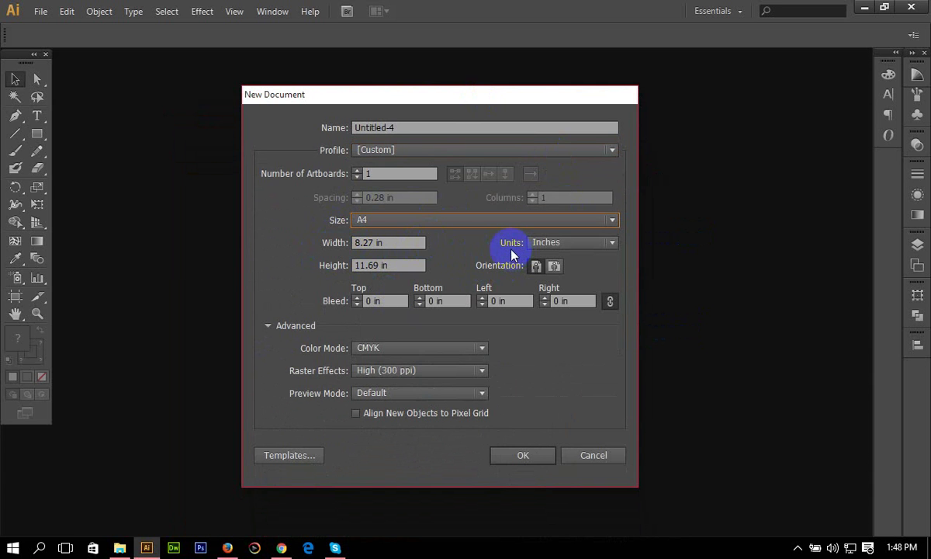
click(557, 244)
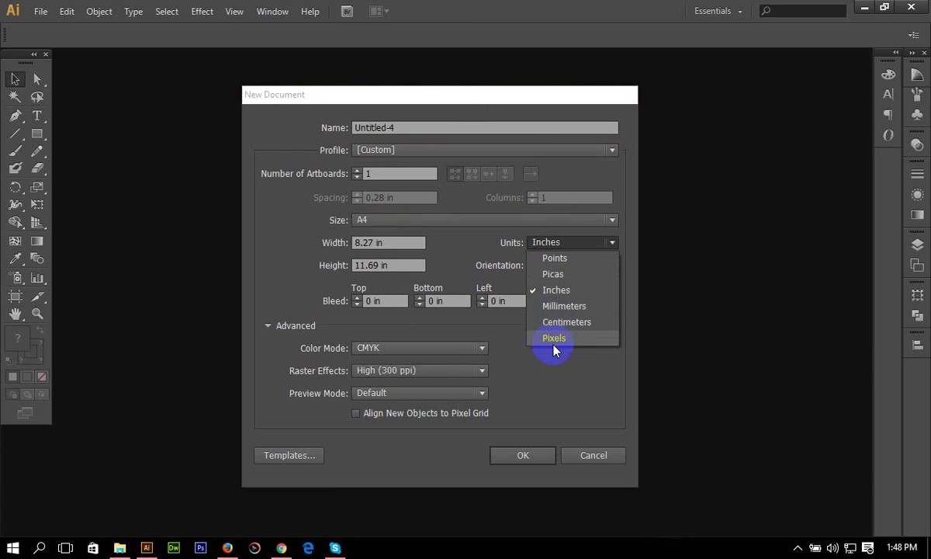
click(569, 292)
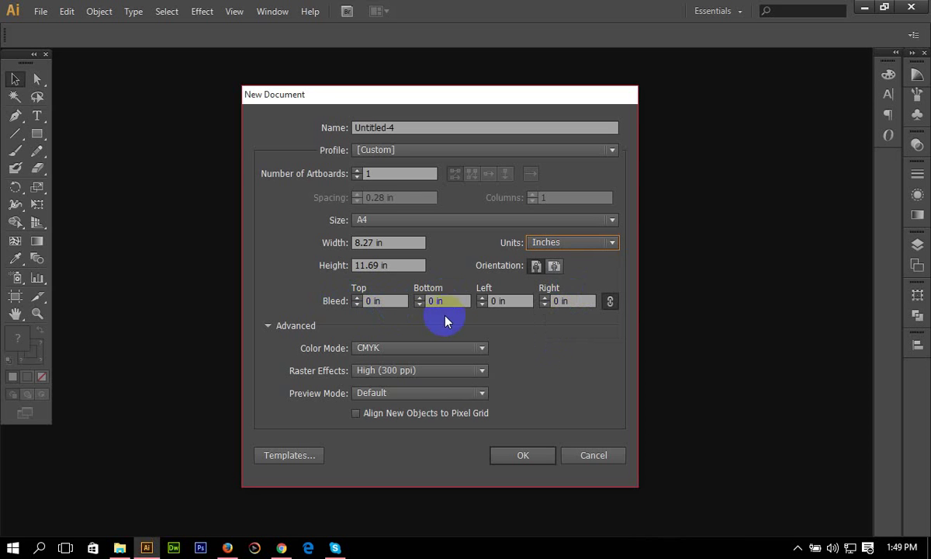
click(523, 296)
click(411, 225)
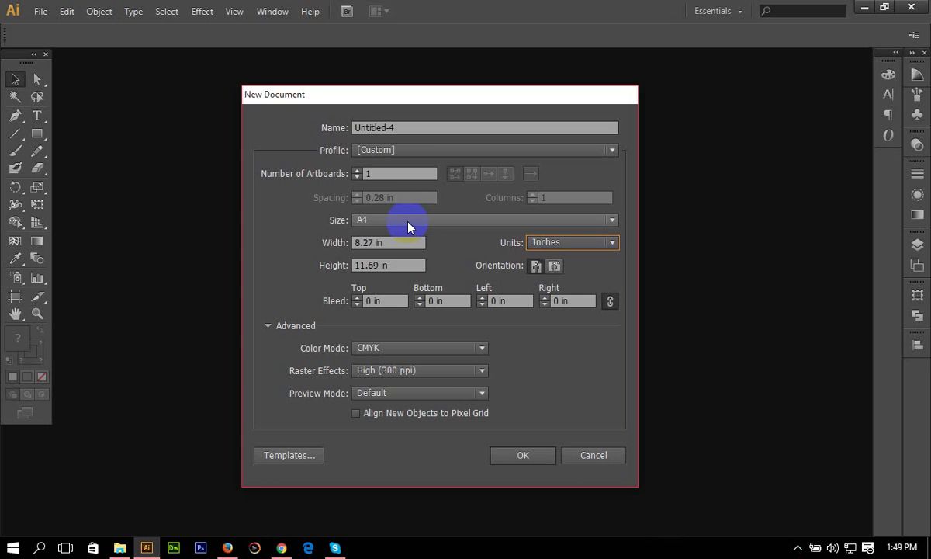
click(571, 300)
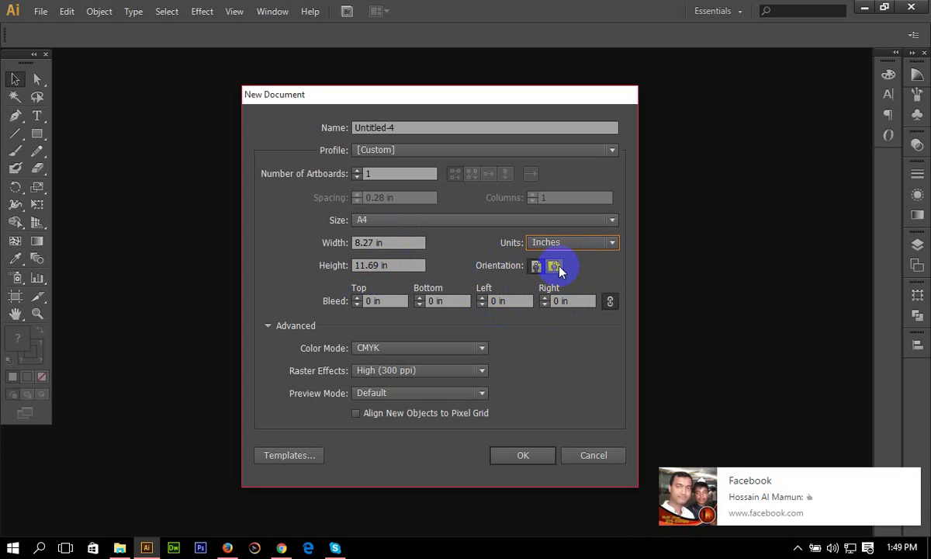
click(911, 478)
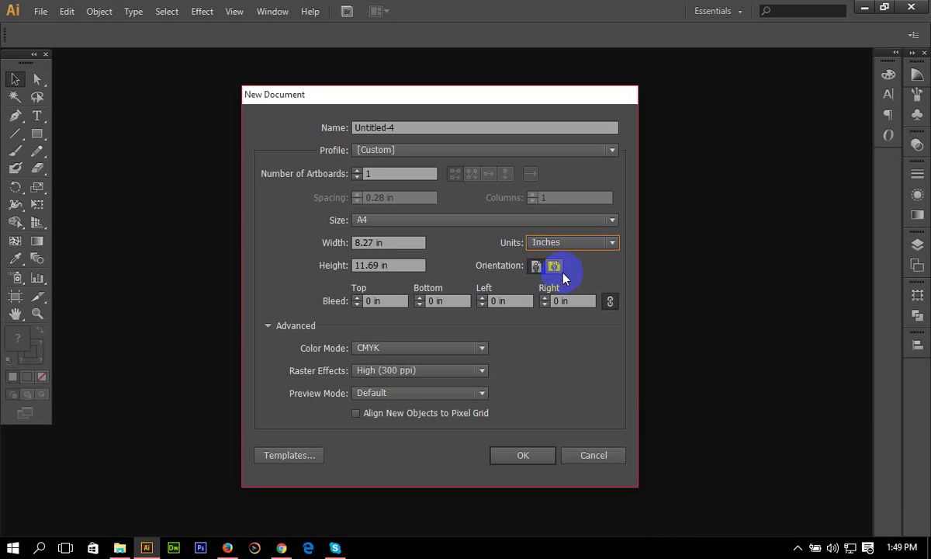
click(270, 328)
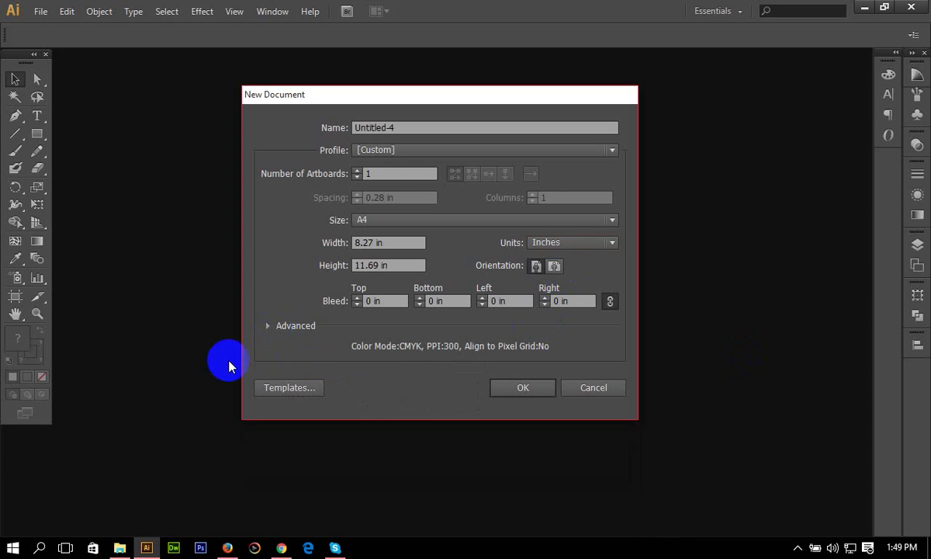
Expand Advanced options, keeping CMYK colour mode and Default preview mode
click(266, 328)
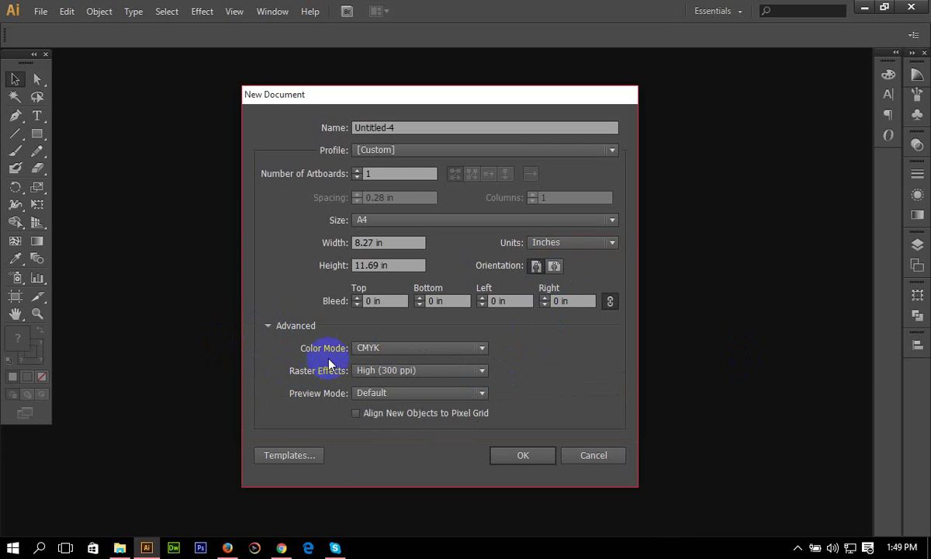
click(376, 349)
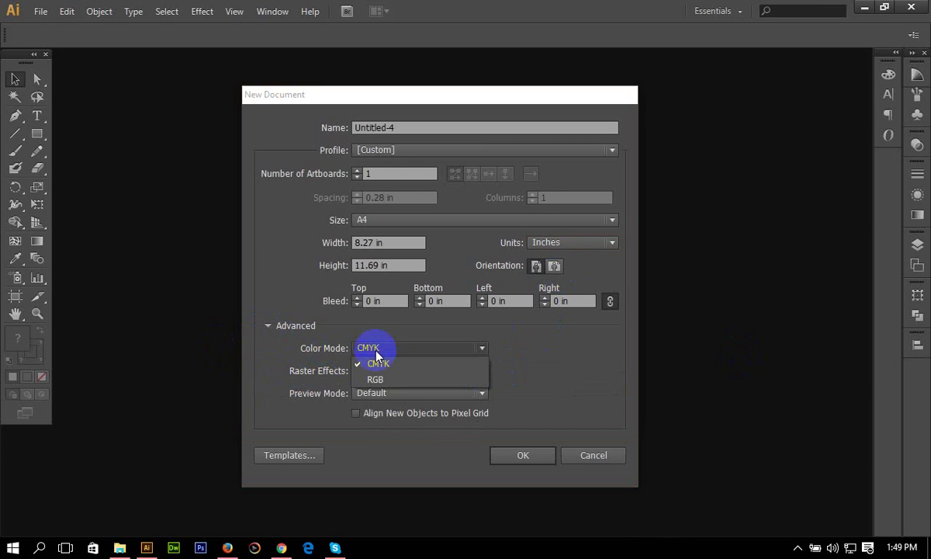
click(417, 353)
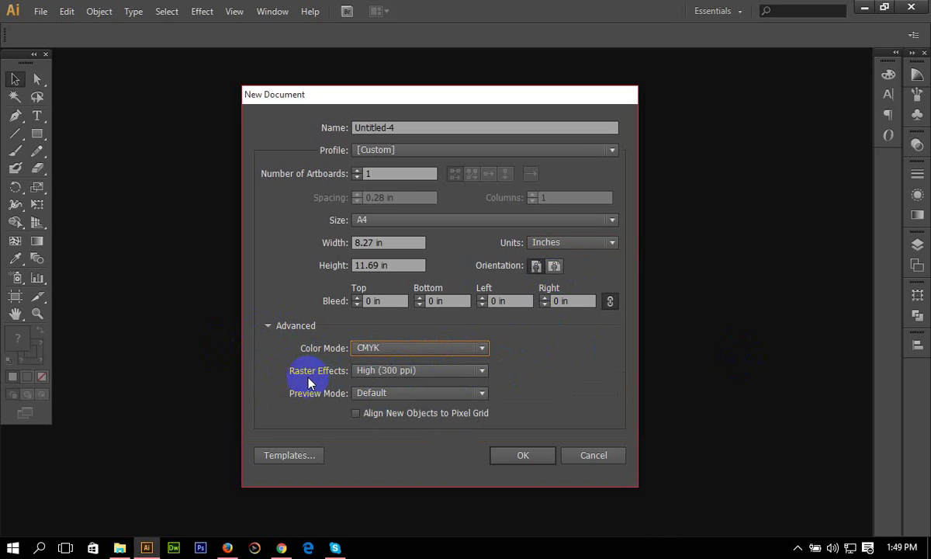
click(458, 372)
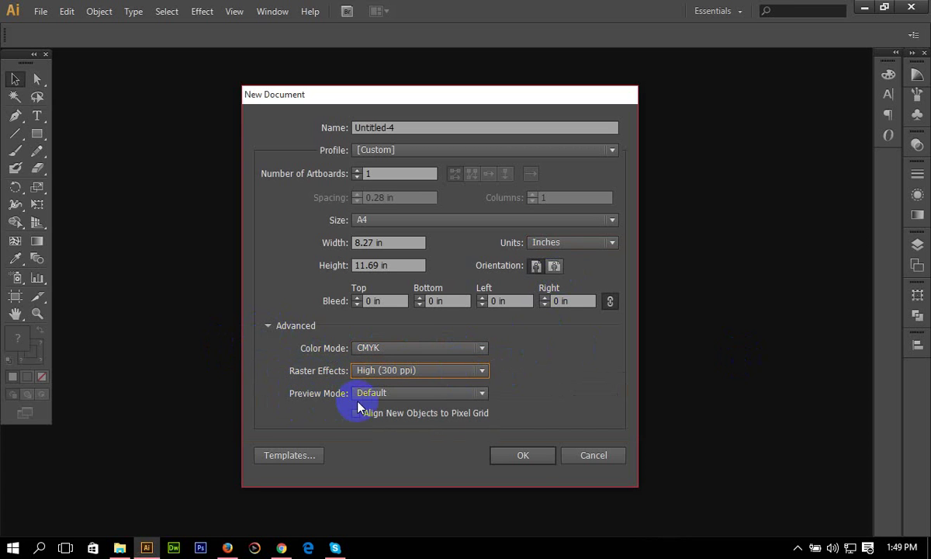
click(461, 394)
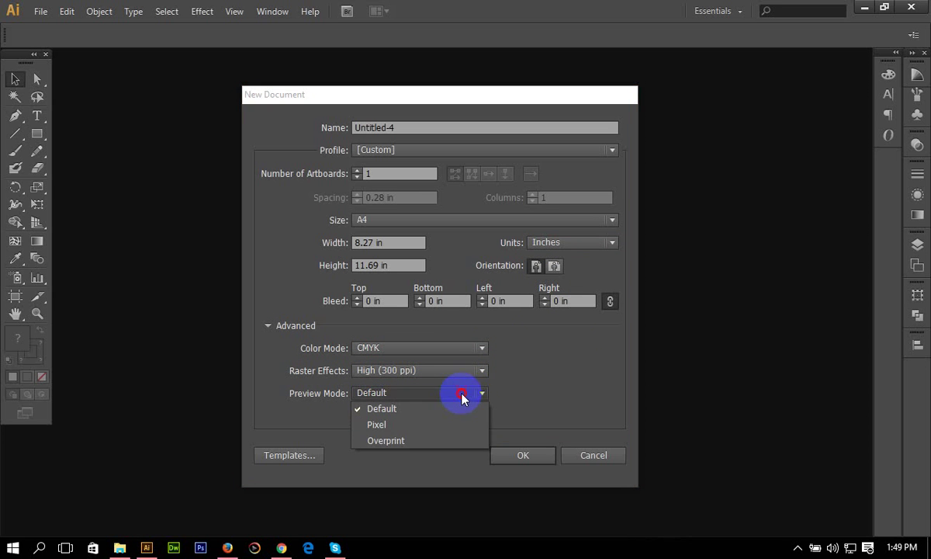
click(461, 396)
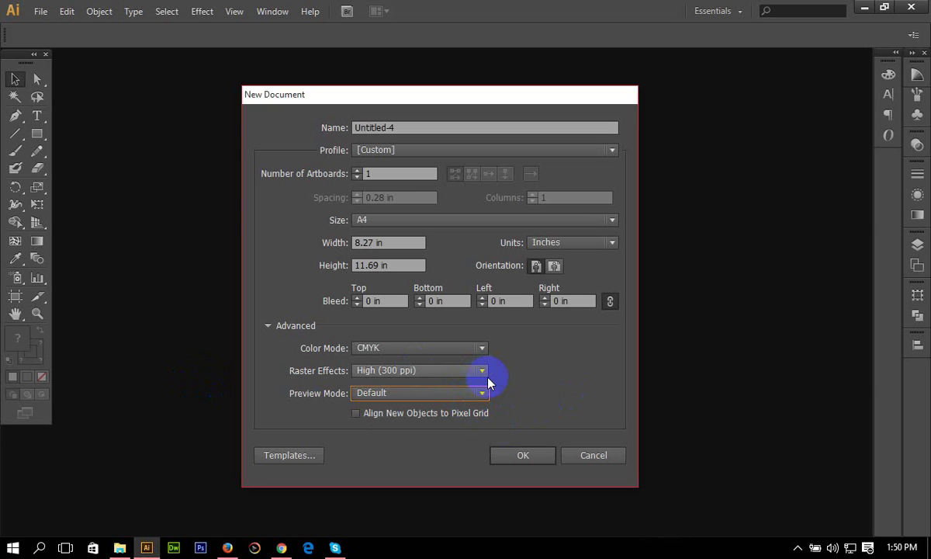
Try Screen (72 ppi) raster effects, restore High (300 ppi), and create the A4 document
click(393, 372)
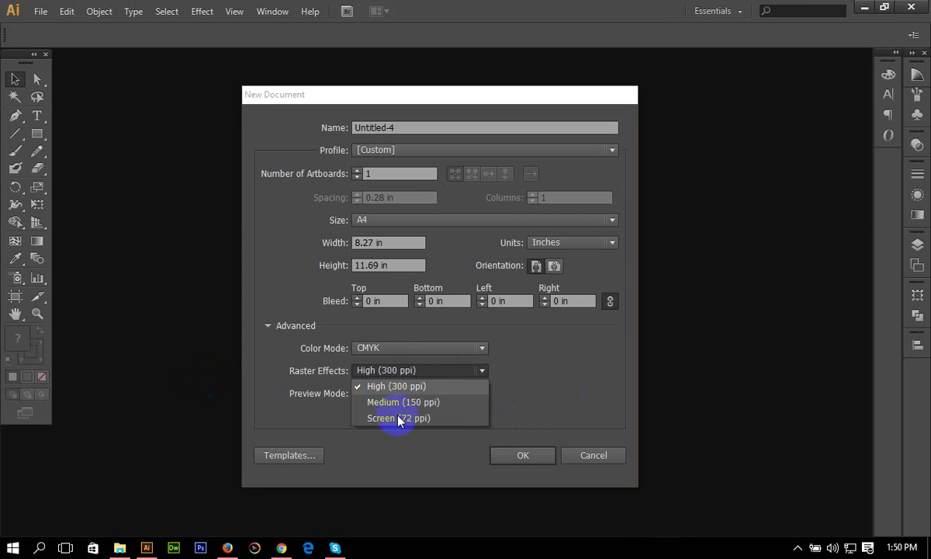
click(438, 387)
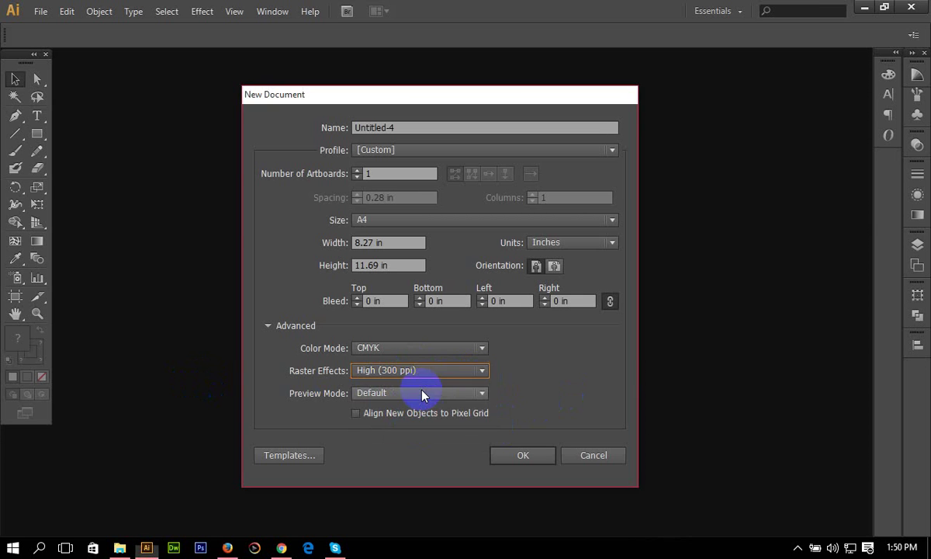
click(454, 372)
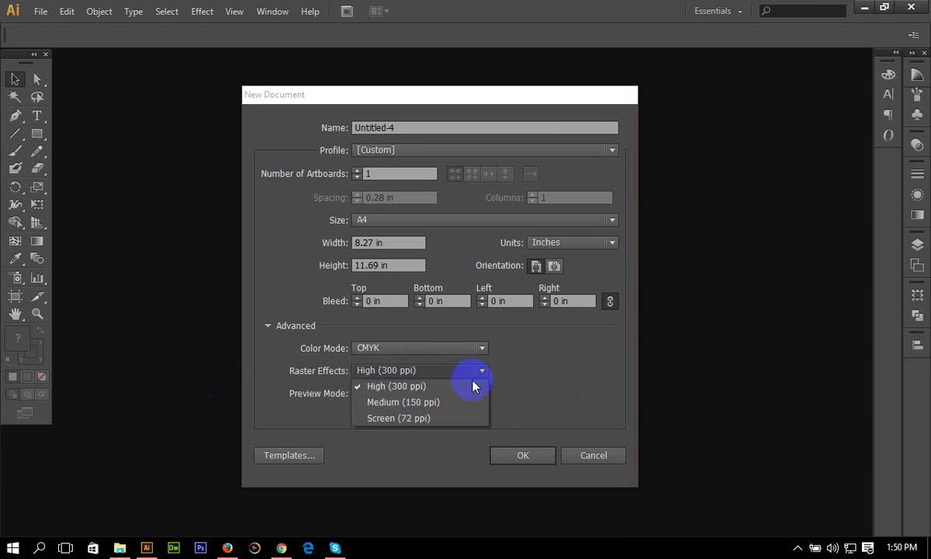
click(447, 419)
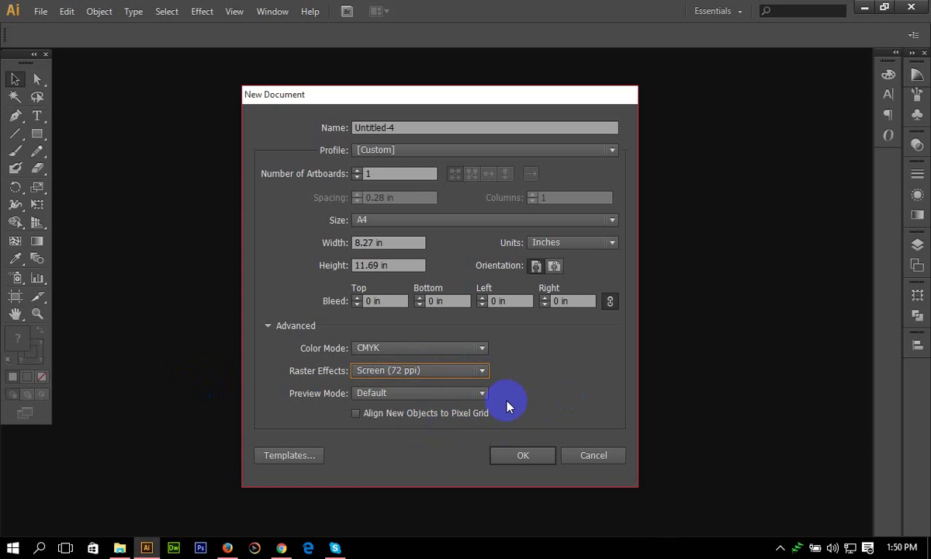
click(482, 373)
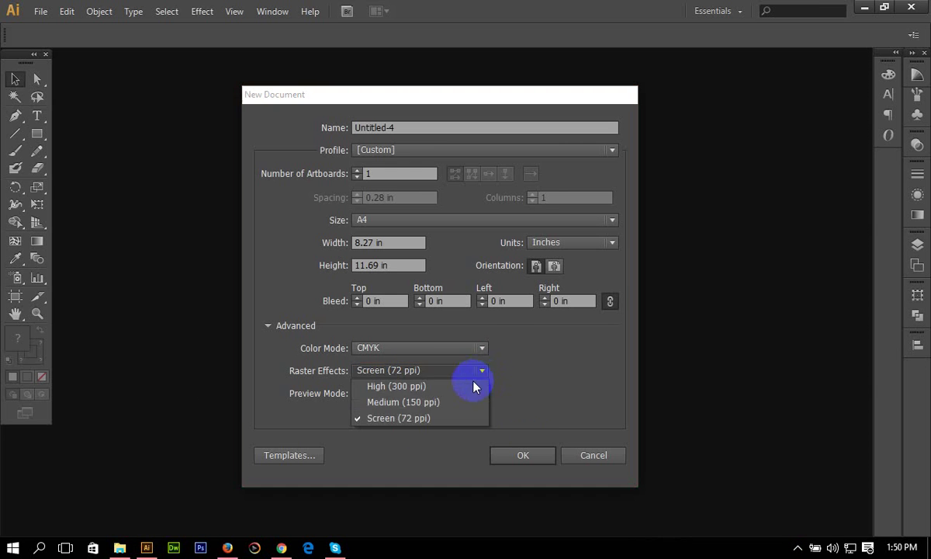
click(446, 386)
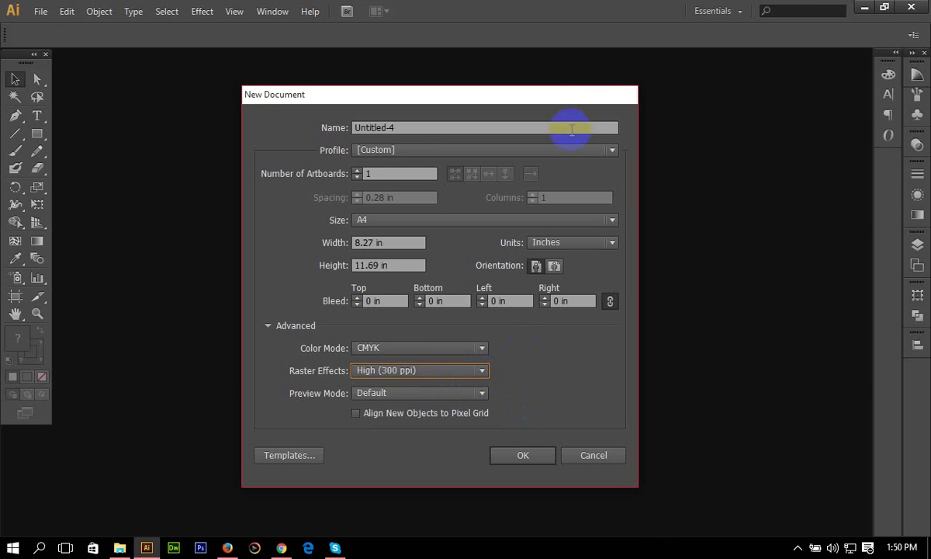
click(522, 454)
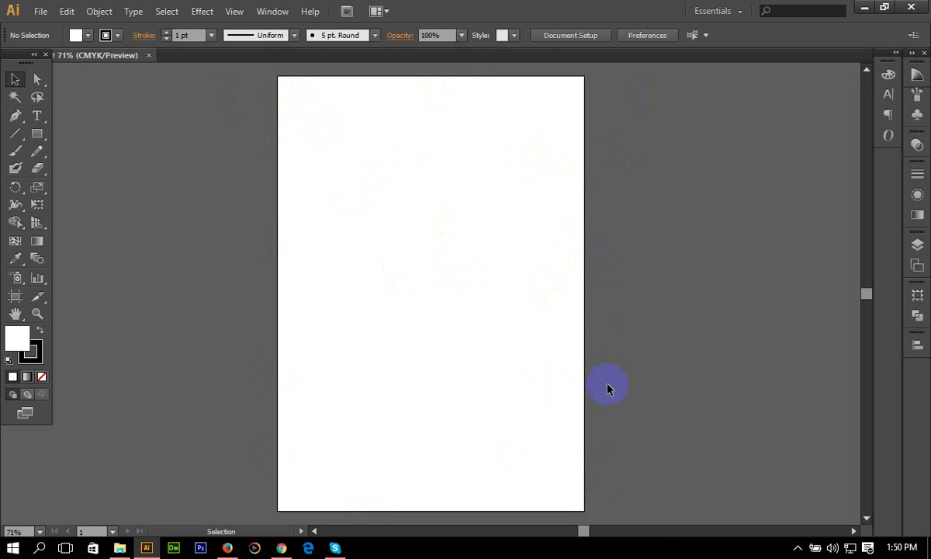
Zoom out twice and draw a huge rectangle enclosing the whole A4 artboard
key(ctrl+minus)
key(ctrl+minus)
key(ctrl+minus)
key(ctrl+minus)
key(ctrl+minus)
key(ctrl+minus)
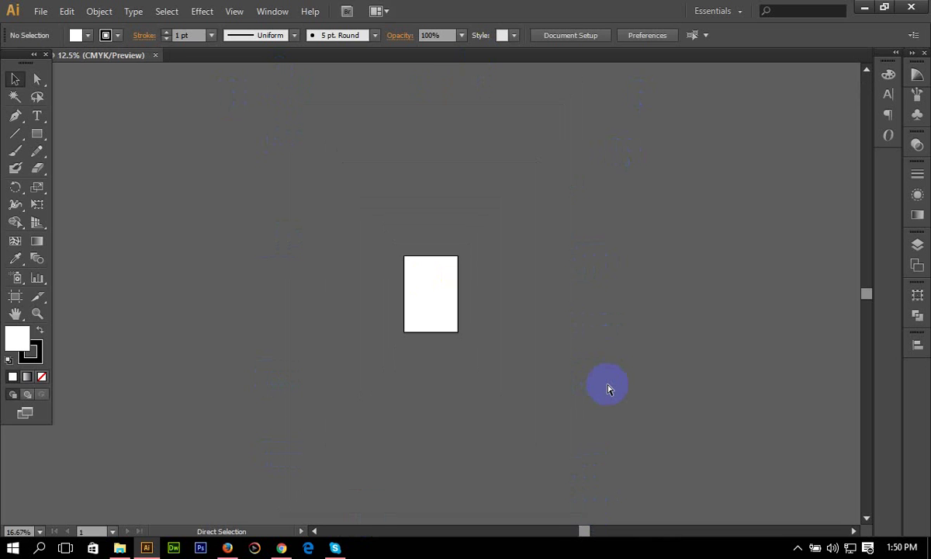
key(ctrl+minus)
key(ctrl+minus)
key(ctrl+minus)
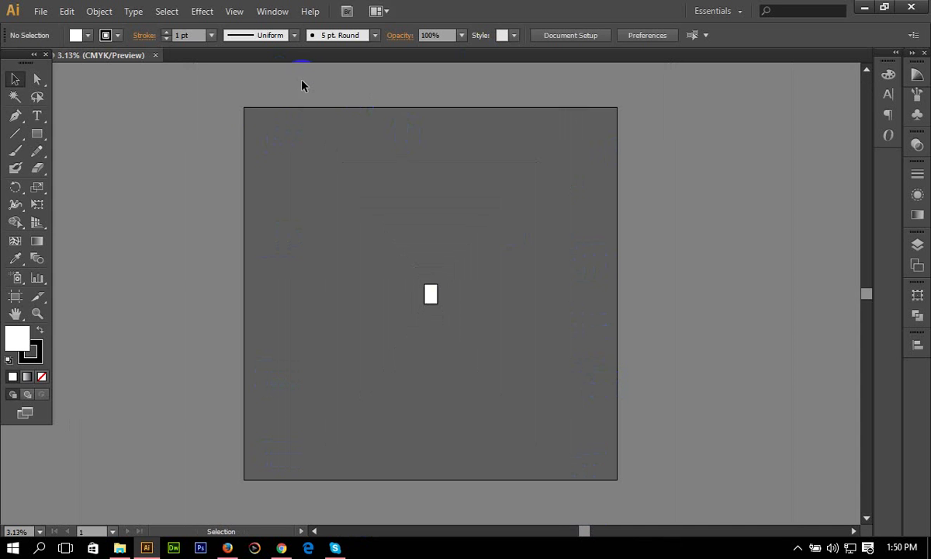
click(37, 132)
mouse_move(244, 108)
mouse_down()
mouse_move(599, 334)
mouse_move(623, 481)
mouse_up()
click(17, 531)
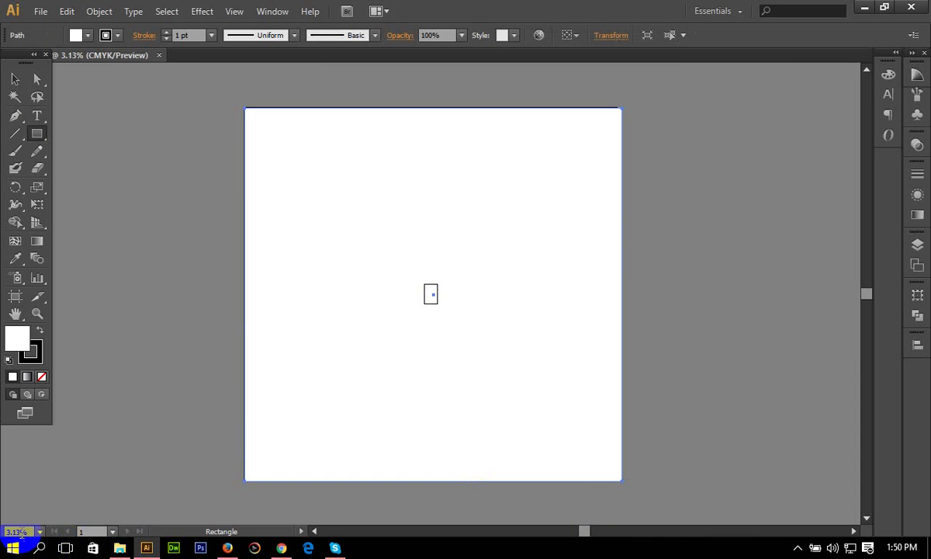
Select and delete the large white rectangle, then fit the A4 artboard with Ctrl+0
click(15, 79)
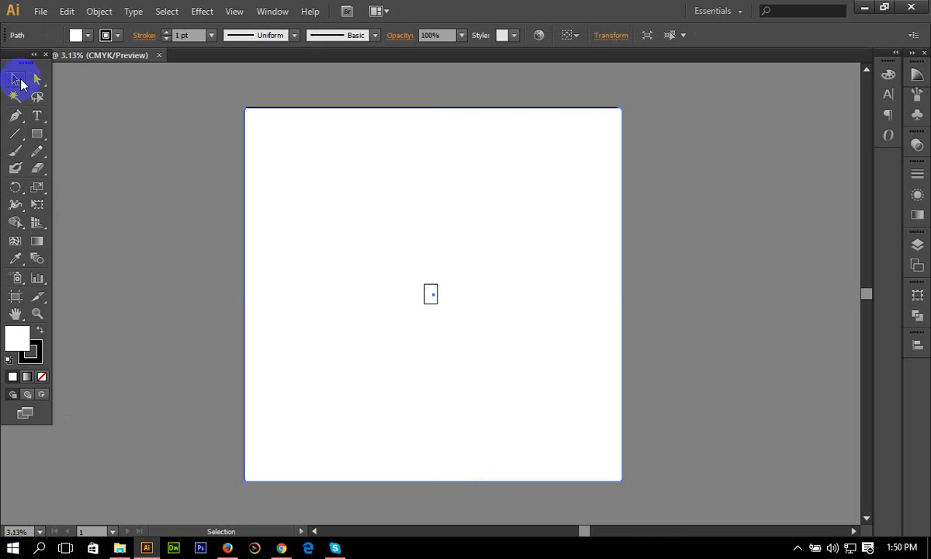
click(359, 195)
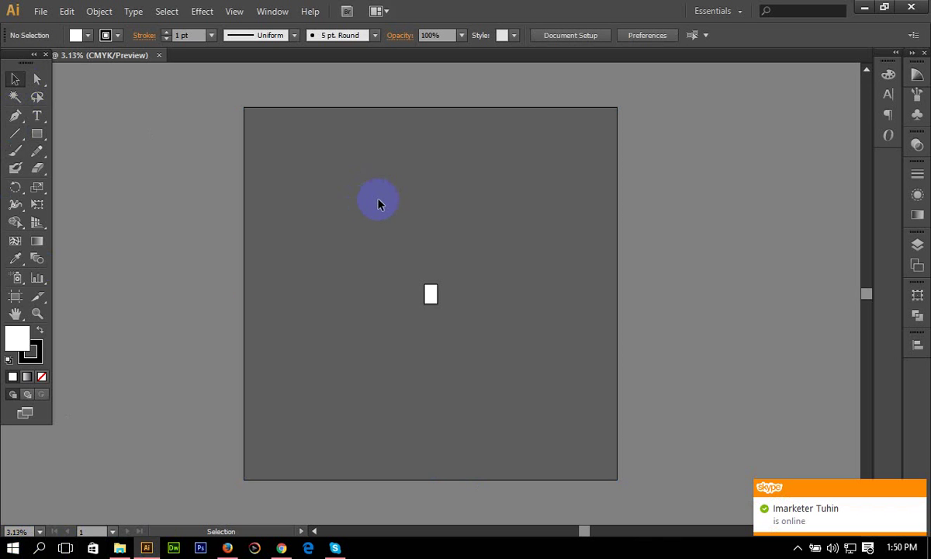
key(a)
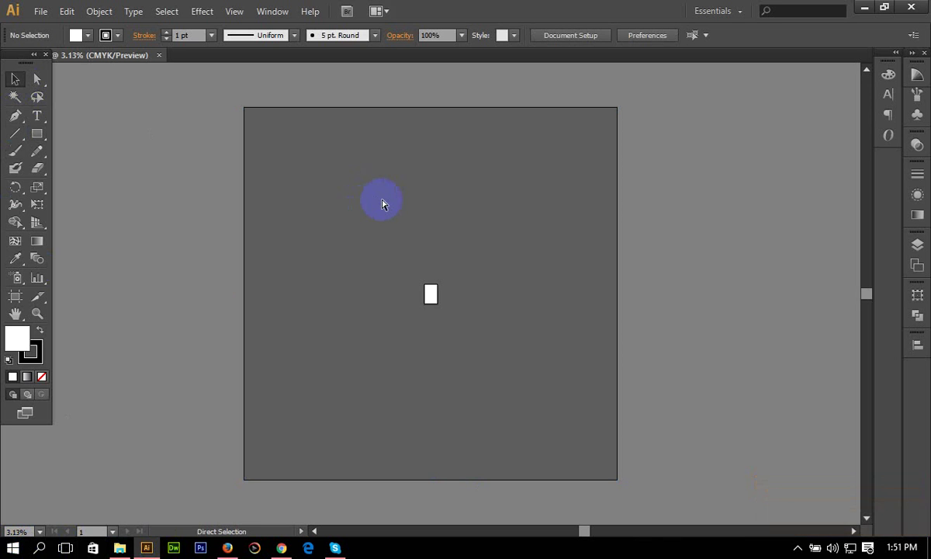
key(ctrl+0)
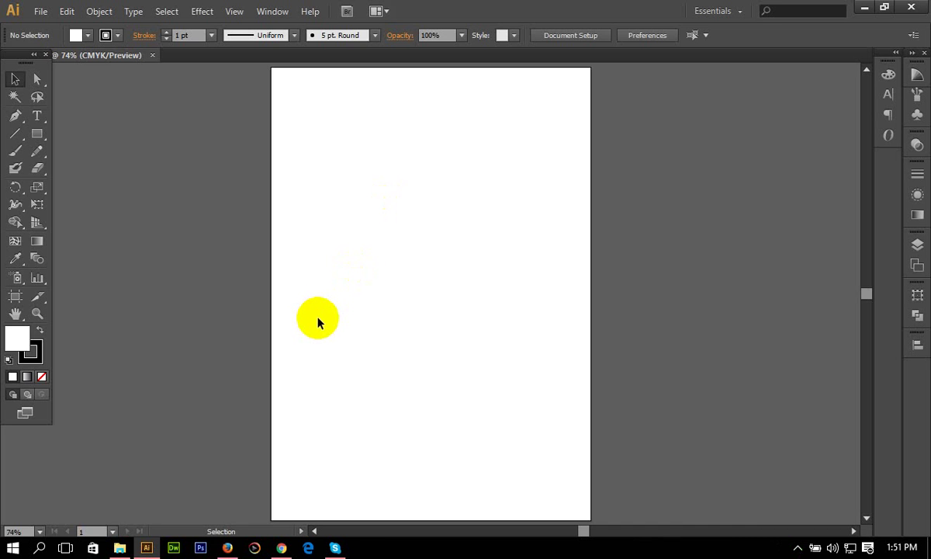
Place a '1' text object on the artboard and select it
drag(251, 160, 631, 375)
click(36, 115)
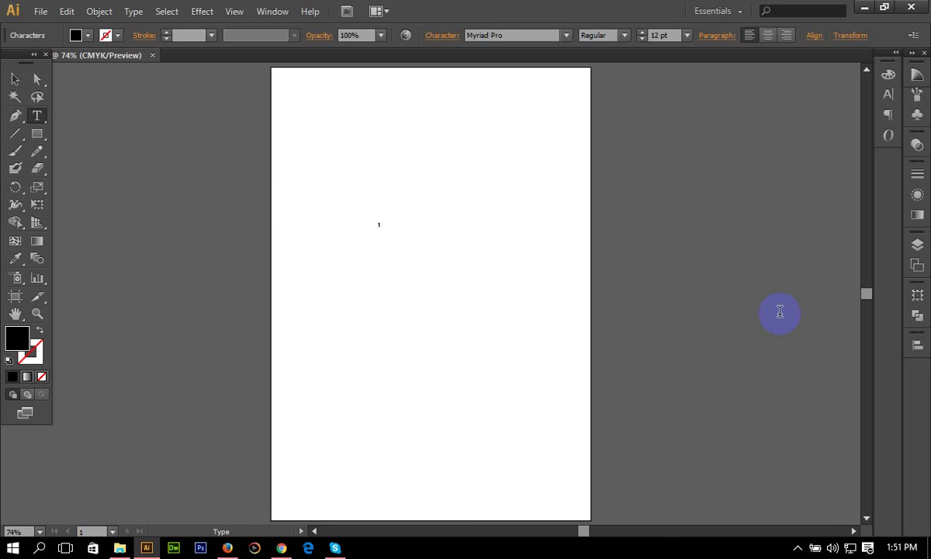
click(15, 78)
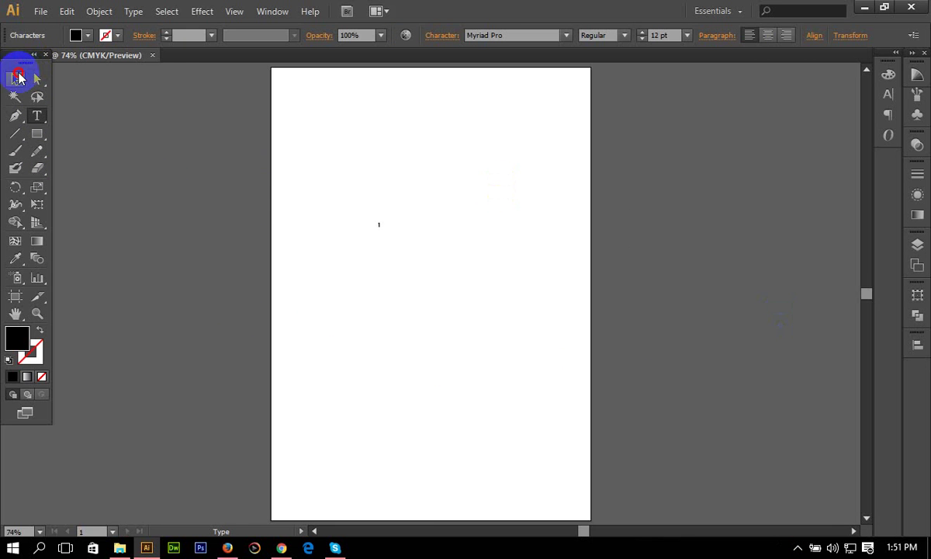
click(163, 450)
drag(337, 200, 415, 269)
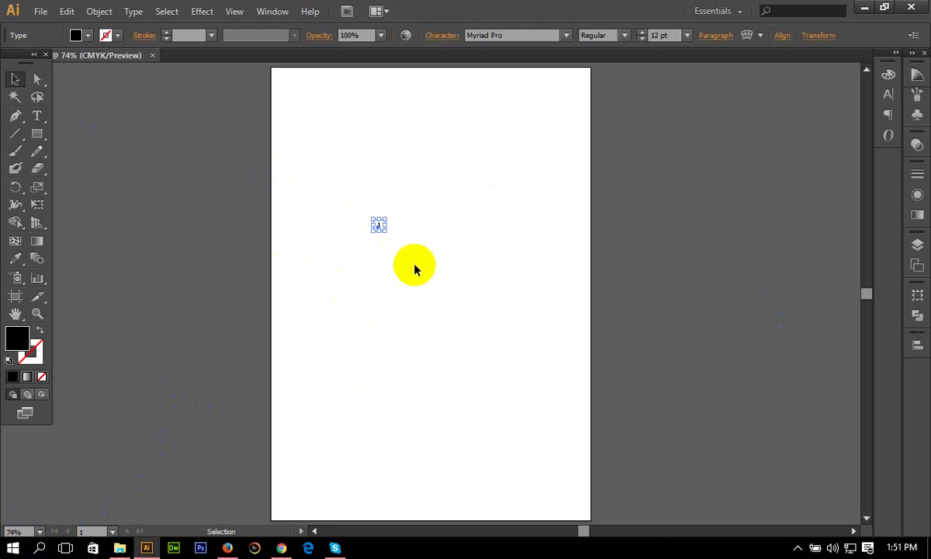
Zoom in close on the '1' and centre it in the view
key(a)
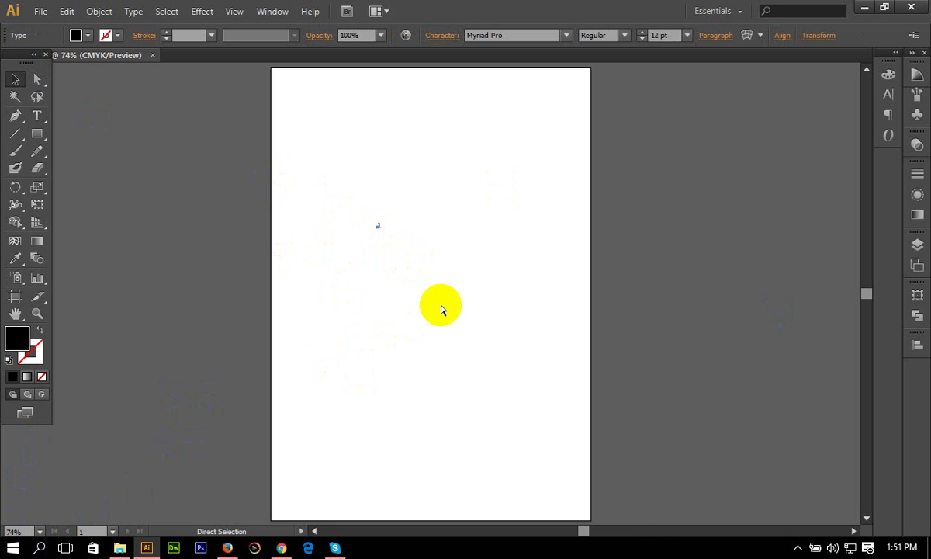
key(ctrl+equal)
key(ctrl+equal)
key(ctrl+equal)
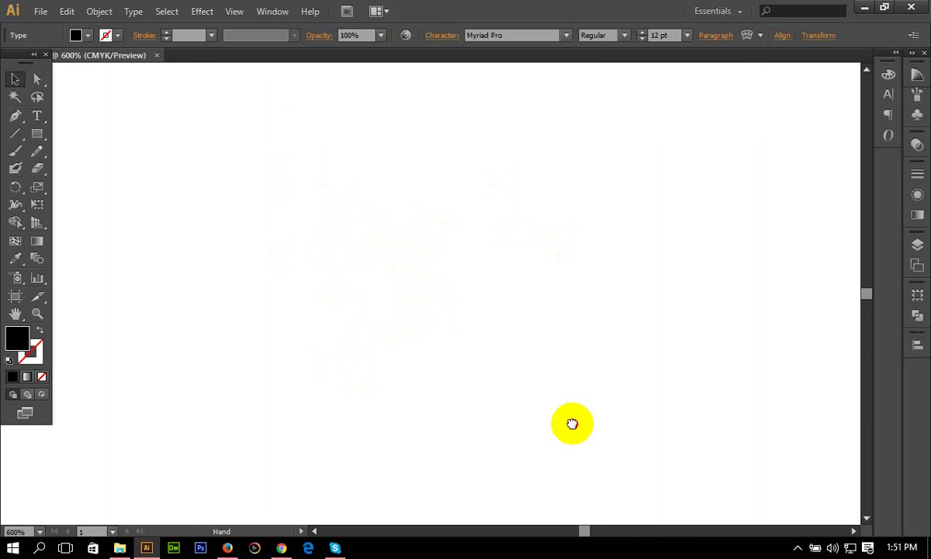
scroll(528, 365, up, 3)
scroll(389, 389, up, 3)
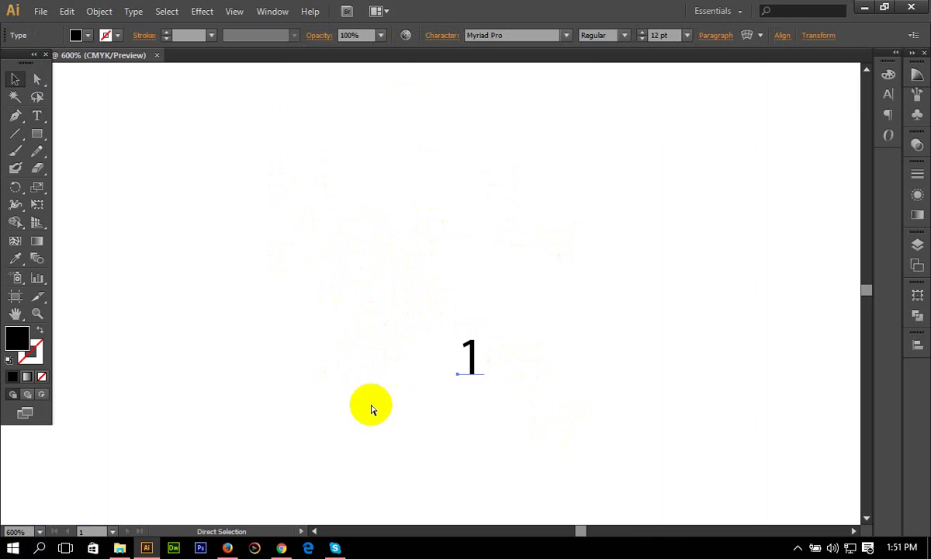
scroll(371, 404, up, 2)
scroll(580, 377, up, 1)
drag(580, 378, 513, 193)
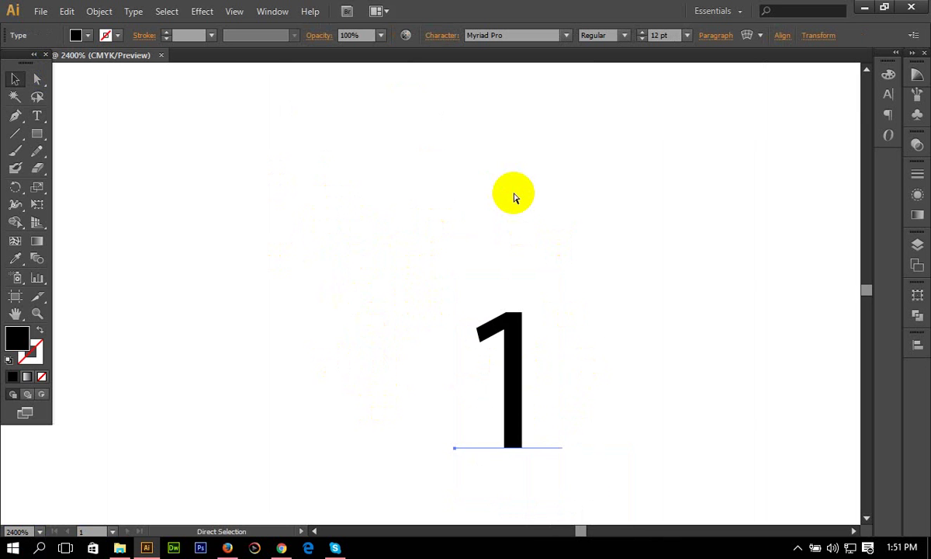
scroll(513, 196, up, 2)
scroll(396, 253, down, 1)
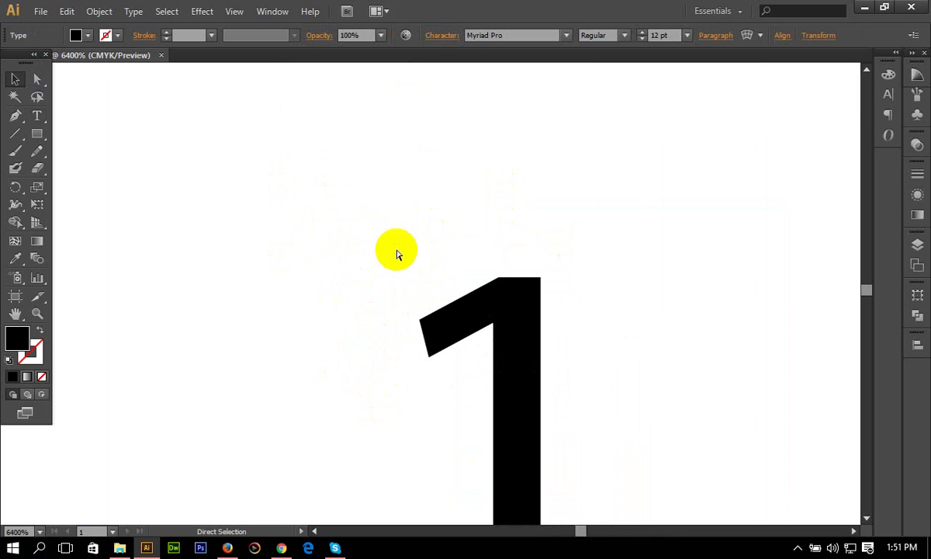
Move the '1' upward with the Selection tool and reselect it
key(v)
drag(457, 307, 457, 273)
click(19, 531)
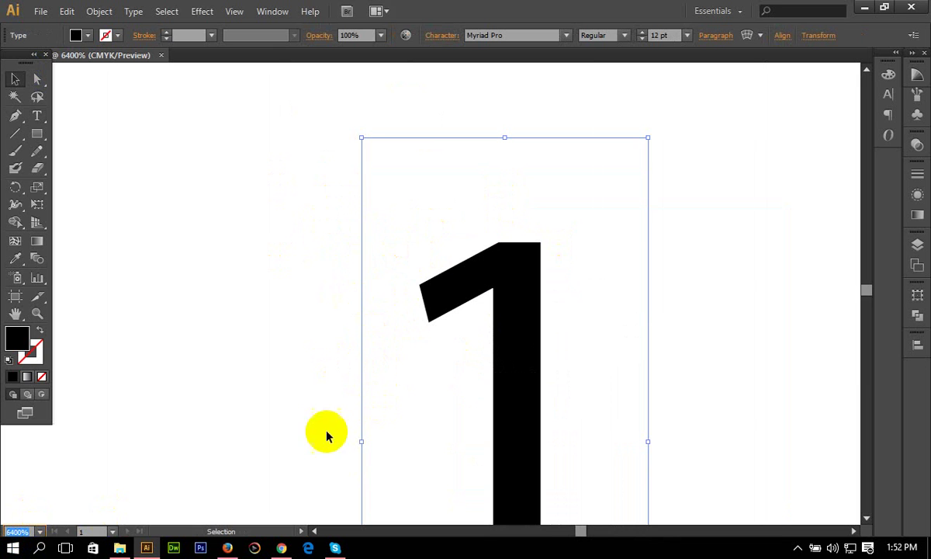
click(488, 409)
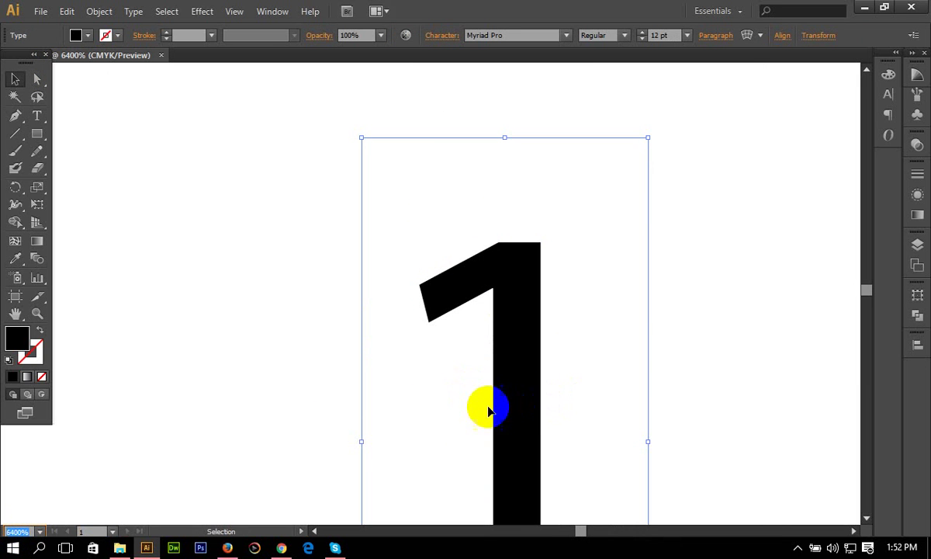
click(336, 330)
click(508, 318)
Enter and exit text editing on the '1', zoom out slightly, and move it further up
key(t)
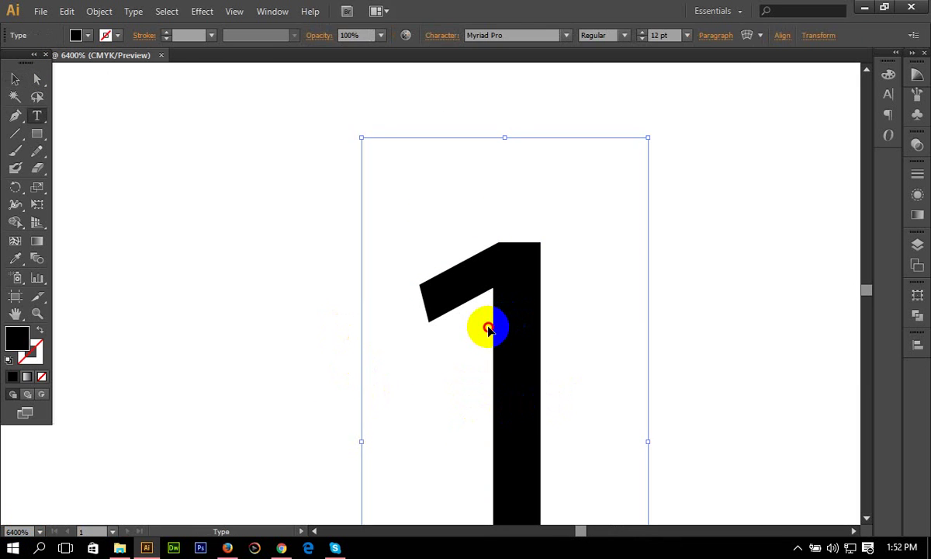
click(488, 327)
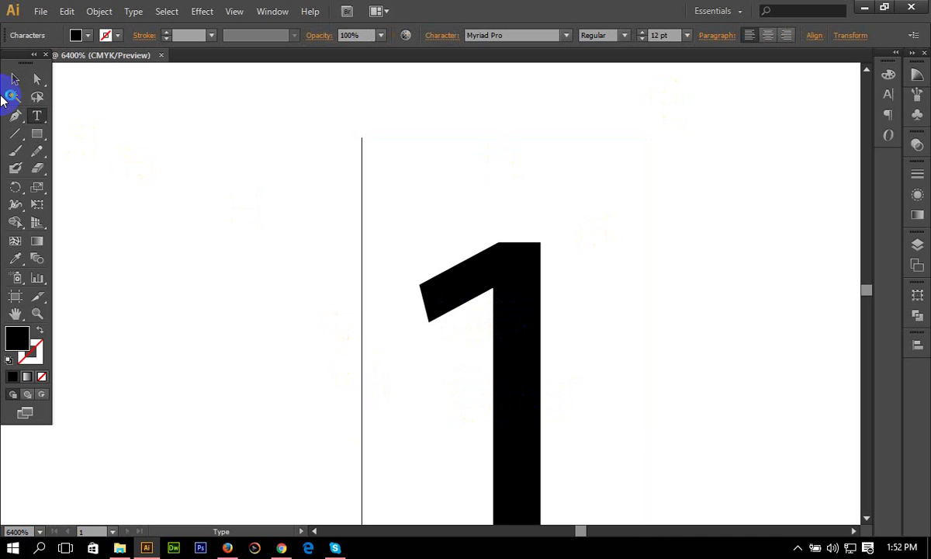
key(Escape)
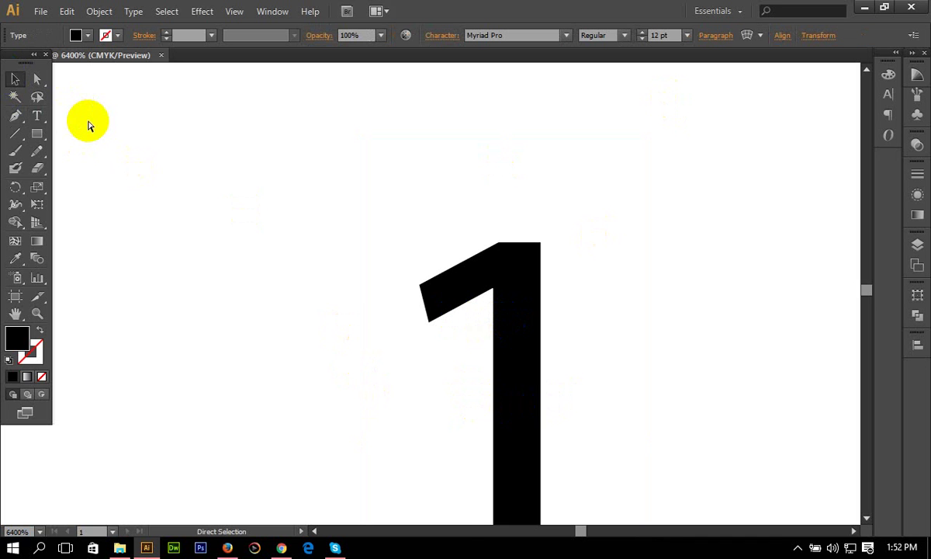
key(ctrl+minus)
drag(505, 312, 509, 198)
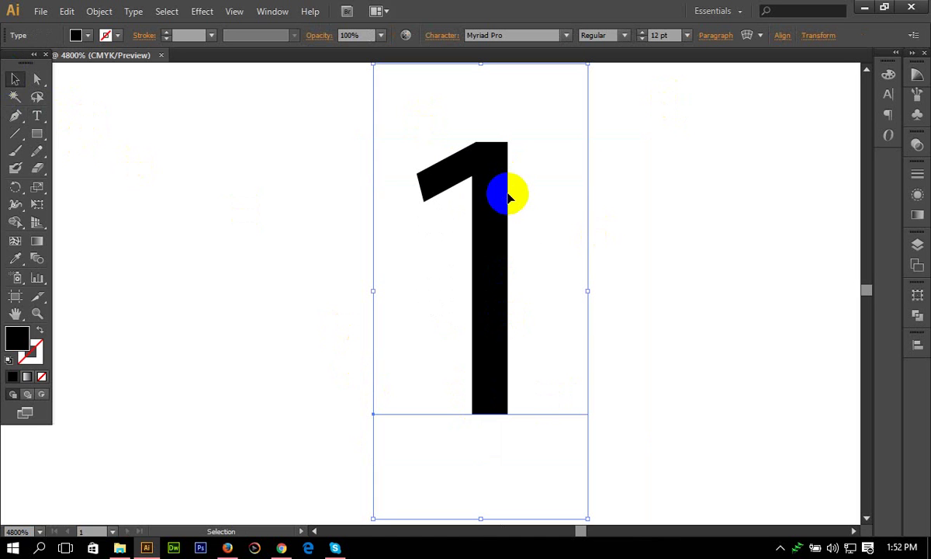
Try selecting the '1' by marquee and by clicking, deselecting between attempts
click(672, 230)
drag(696, 226, 437, 309)
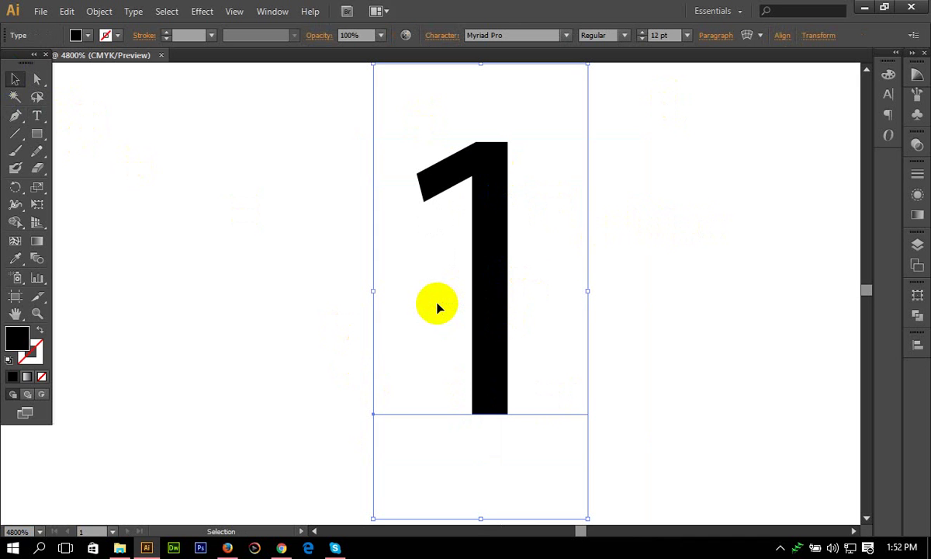
click(313, 298)
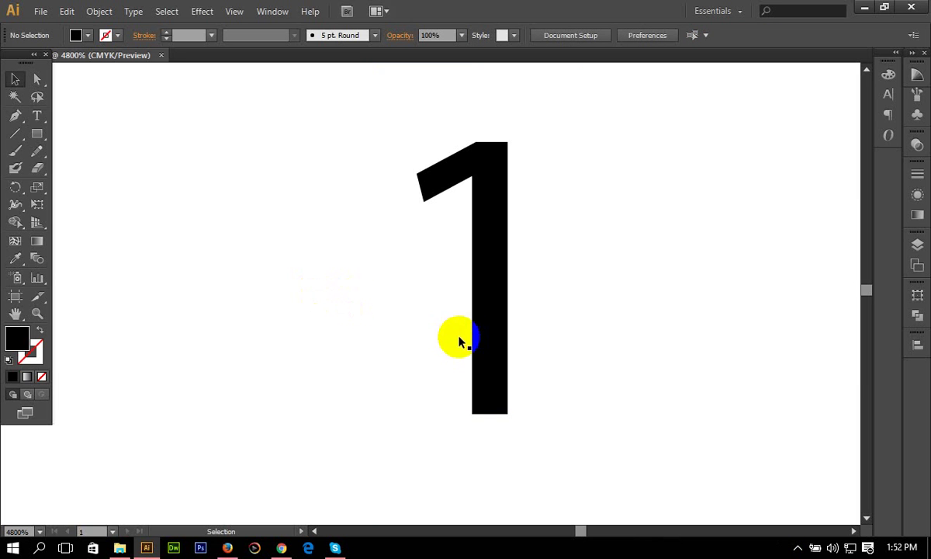
click(501, 331)
Zoom out, marquee-select and delete the '1', then zoom out to 50%
key(ctrl+minus)
key(ctrl+minus)
key(ctrl+minus)
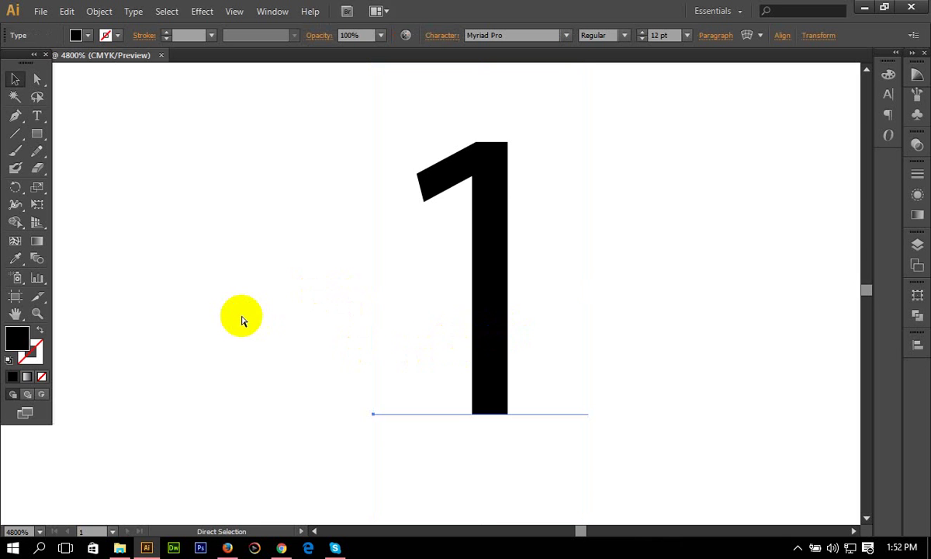
drag(272, 264, 655, 440)
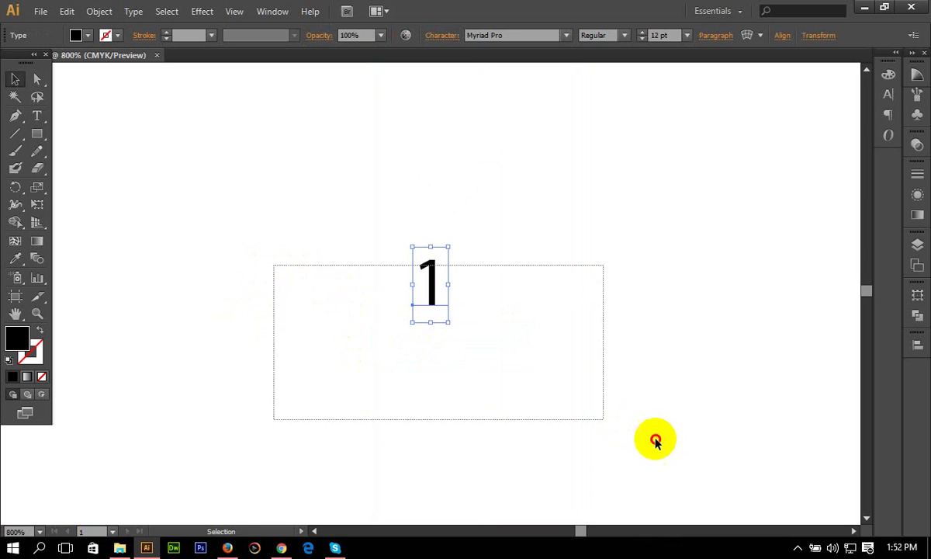
key(Delete)
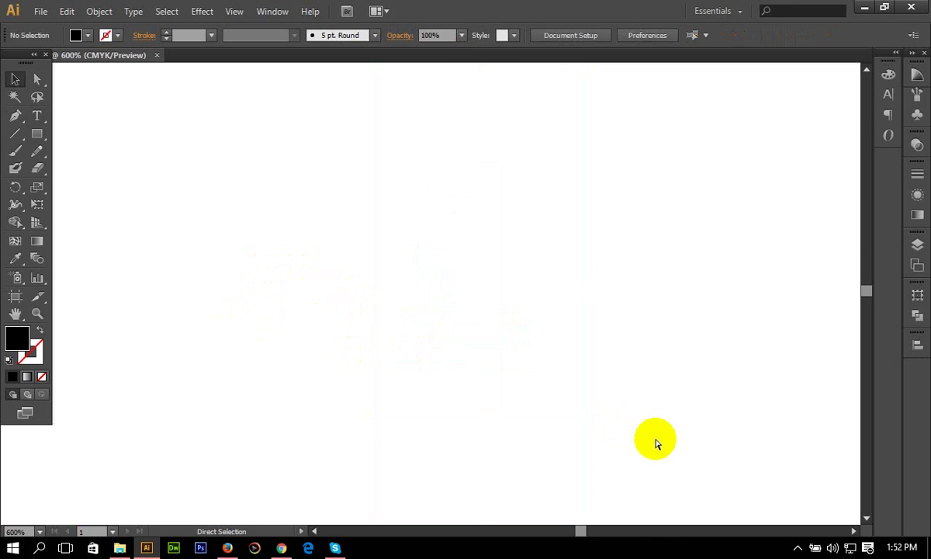
key(ctrl+minus)
key(ctrl+minus)
key(ctrl+minus)
key(ctrl+minus)
key(ctrl+minus)
key(ctrl+minus)
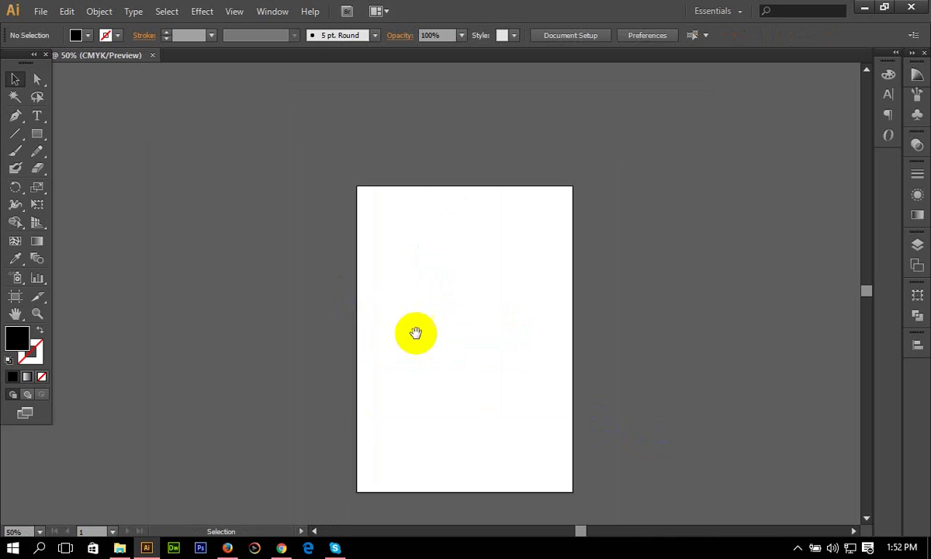
Draw a black-filled rectangle on the pasteboard to the right of the artboard
drag(416, 333, 438, 299)
drag(349, 141, 596, 467)
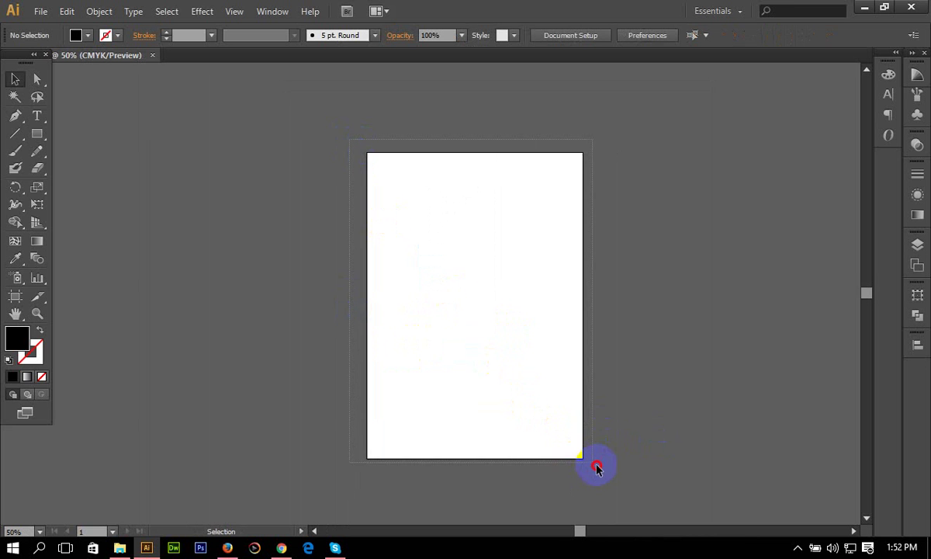
drag(642, 368, 481, 368)
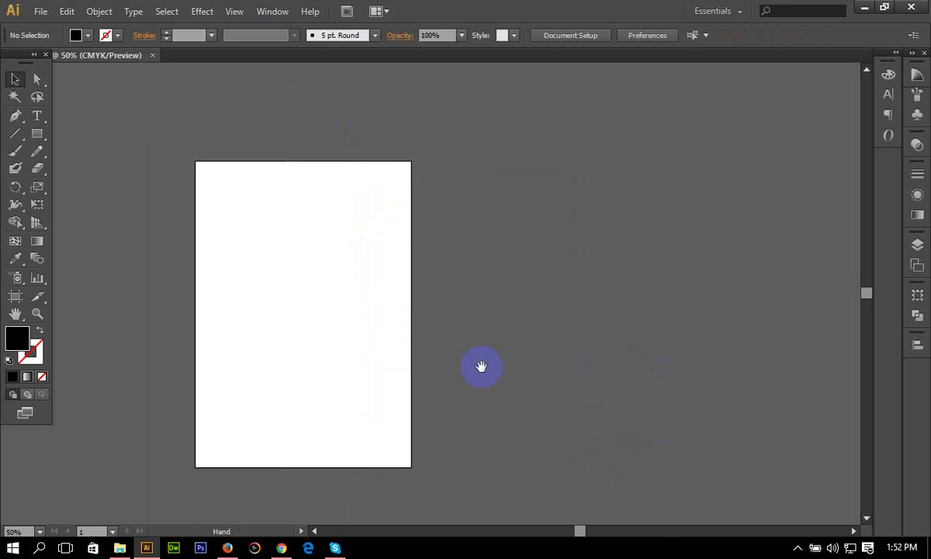
click(37, 134)
drag(505, 200, 669, 334)
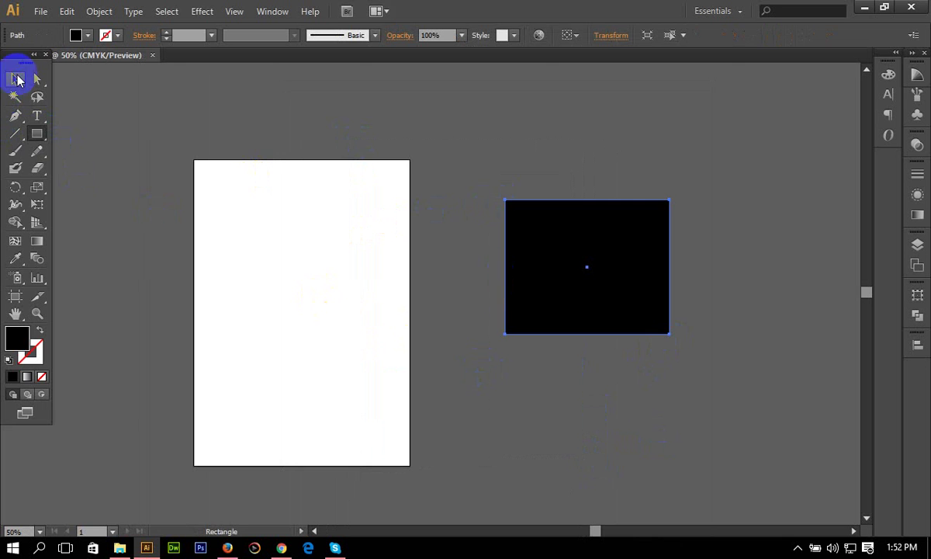
Move the black rectangle onto the artboard, then back off it to the upper right
click(18, 80)
click(249, 73)
drag(539, 255, 256, 251)
click(546, 280)
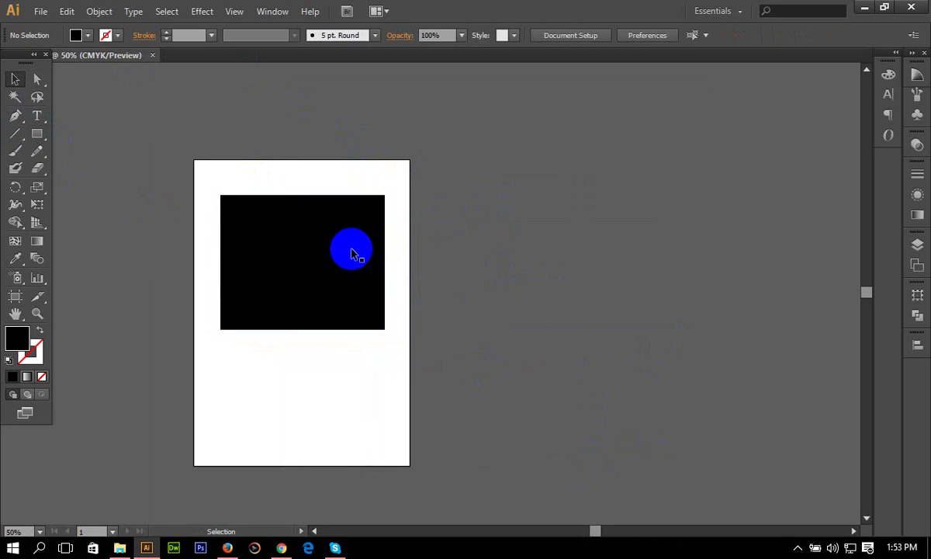
drag(352, 254, 638, 179)
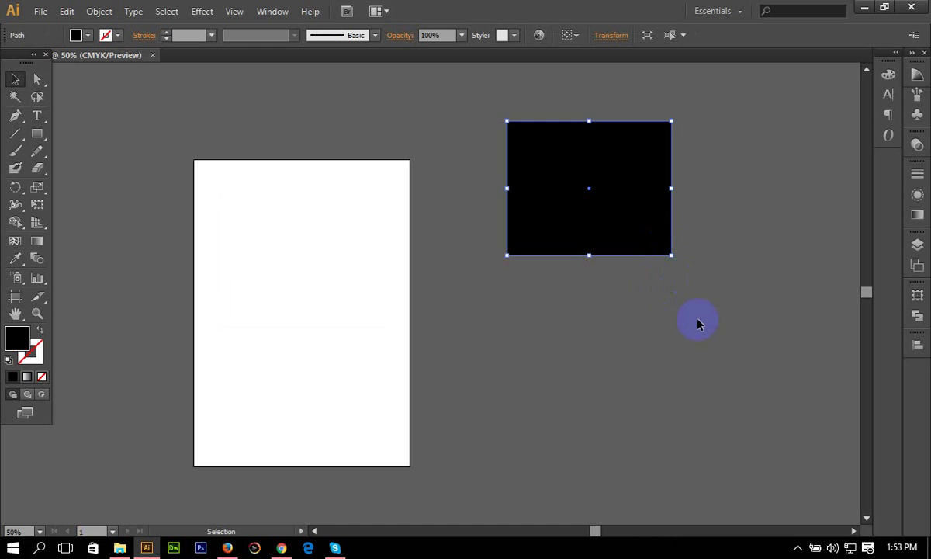
click(698, 324)
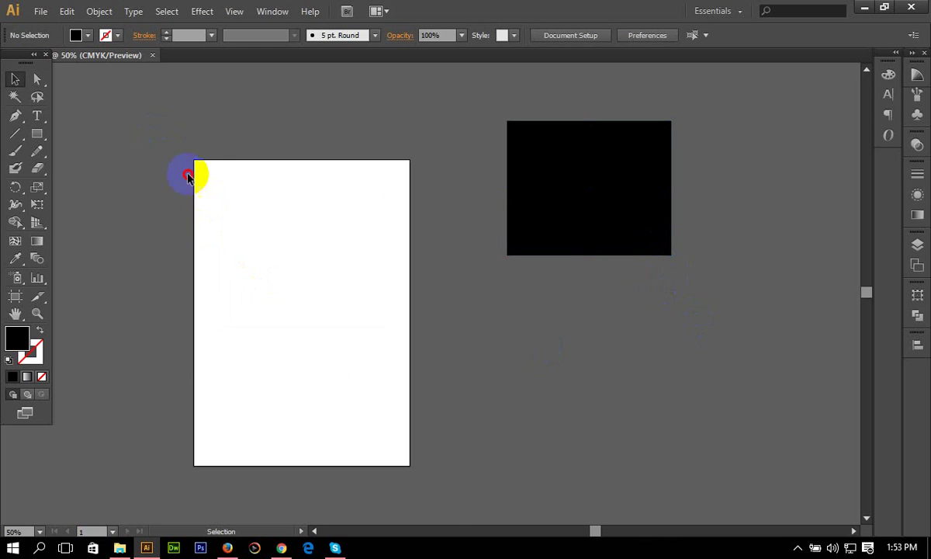
drag(162, 140, 452, 510)
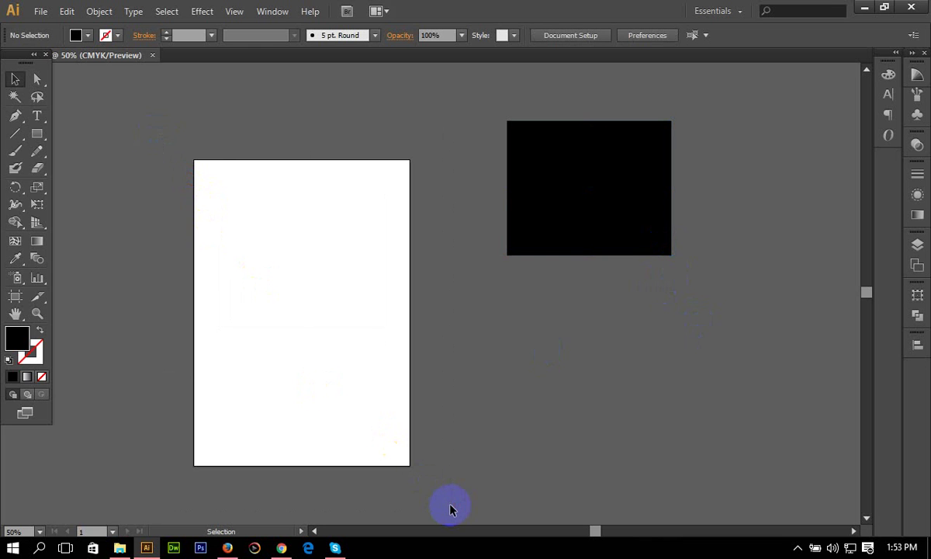
scroll(443, 452, up, 3)
Zoom out, select the black rectangle and delete it
key(ctrl+a)
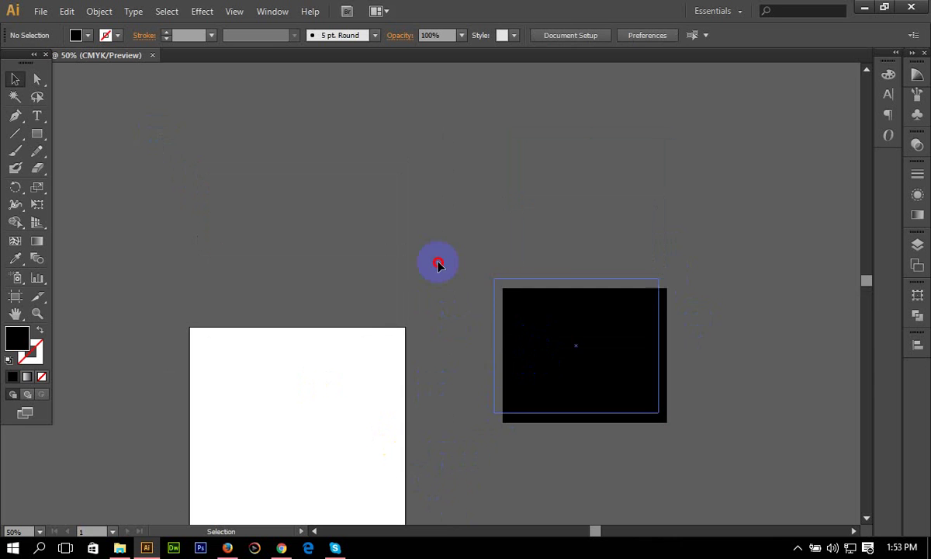
key(ctrl+x)
key(ctrl+v)
key(ctrl+minus)
key(ctrl+minus)
key(ctrl+minus)
key(ctrl+minus)
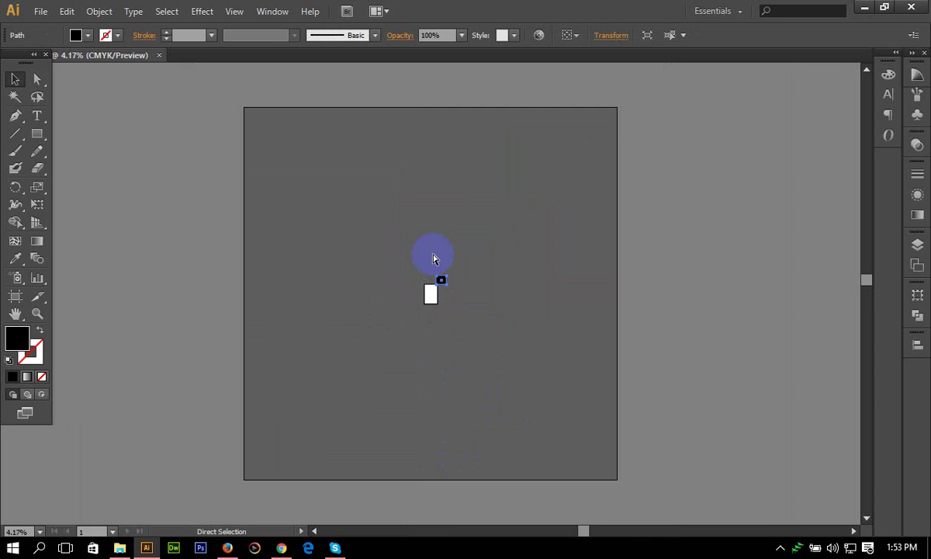
mouse_move(239, 104)
mouse_down()
mouse_move(451, 324)
mouse_move(623, 485)
mouse_up()
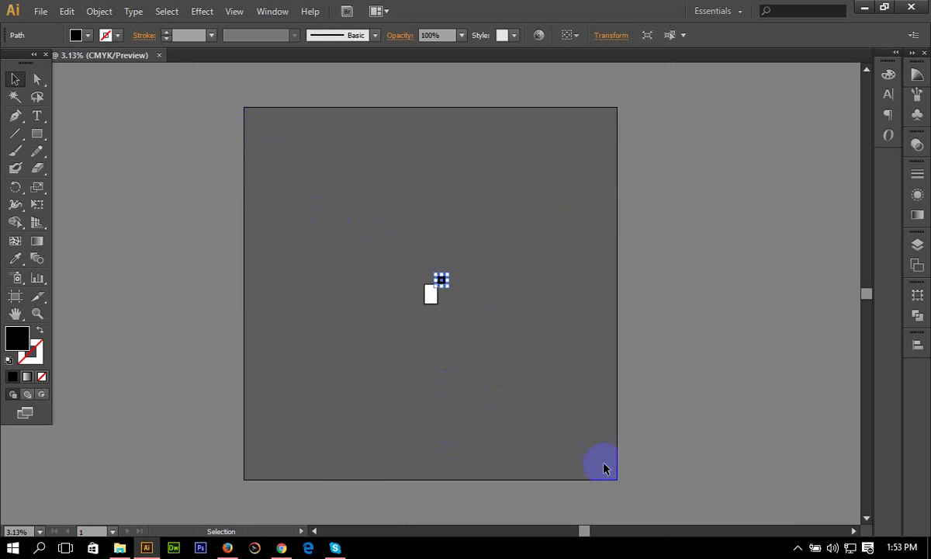
key(ctrl+shift+a)
key(ctrl+plus)
key(ctrl+plus)
key(ctrl+plus)
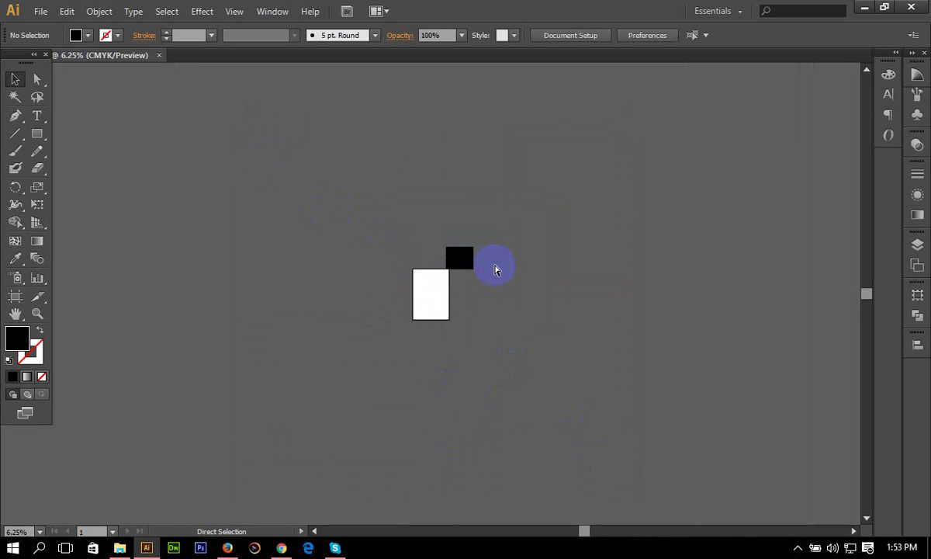
key(ctrl+plus)
key(ctrl+plus)
click(495, 232)
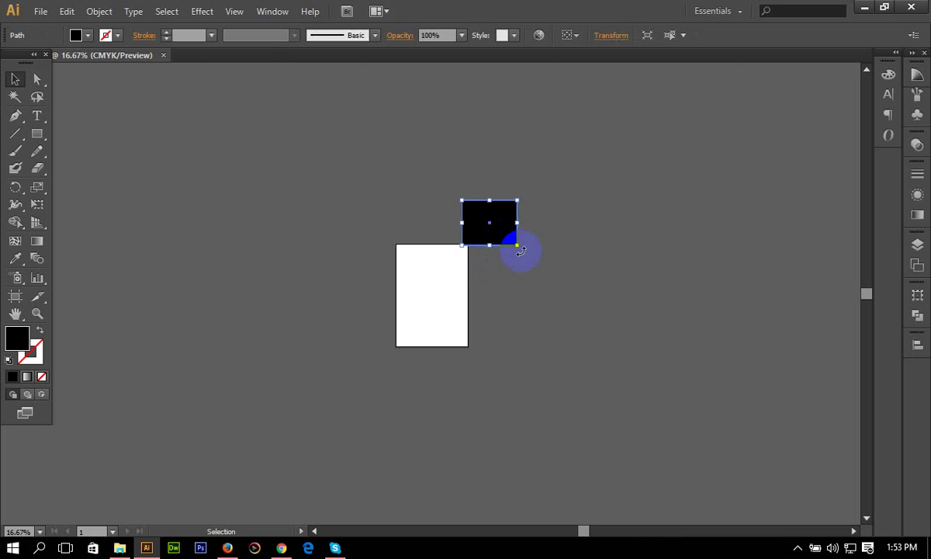
key(Delete)
Zoom out and try the Rectangle, Type and Pen tools before returning to Selection
key(ctrl+minus)
key(ctrl+minus)
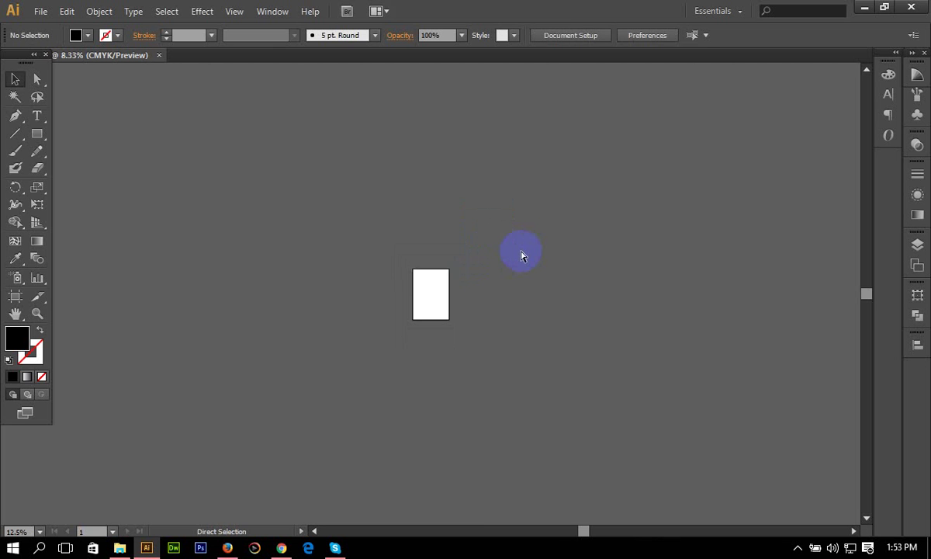
key(ctrl+minus)
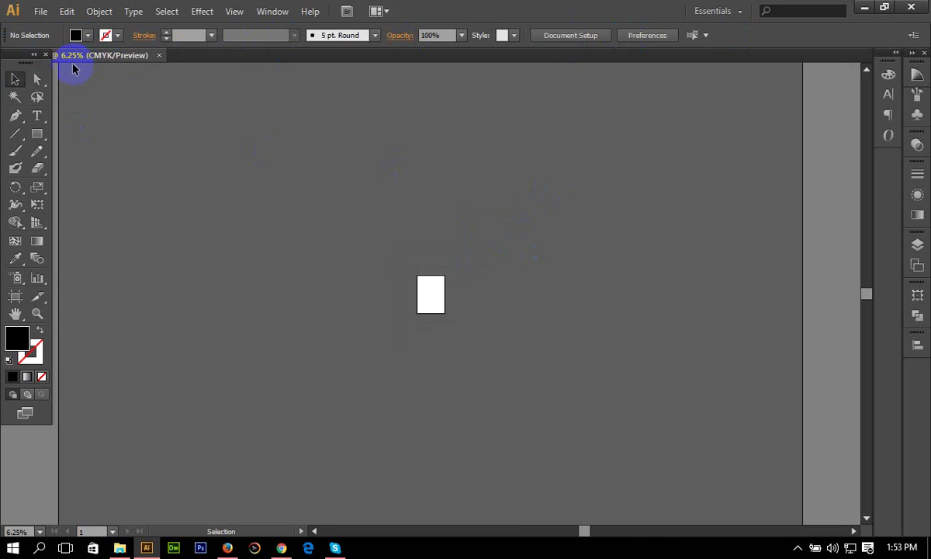
click(36, 133)
click(42, 115)
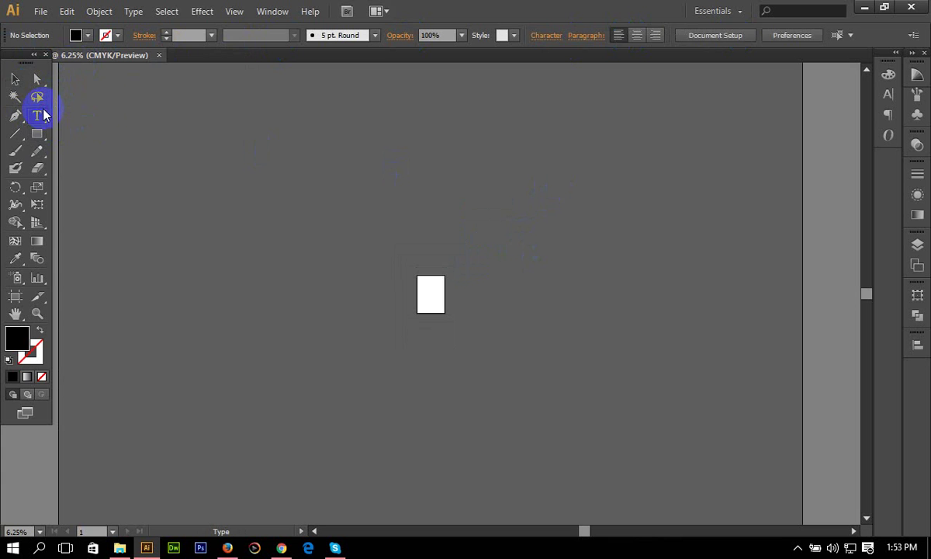
click(14, 187)
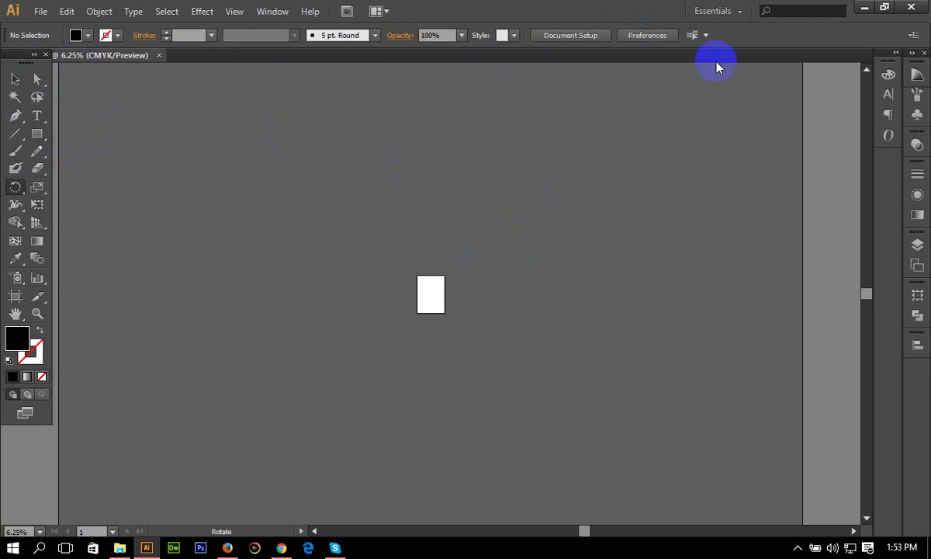
click(16, 115)
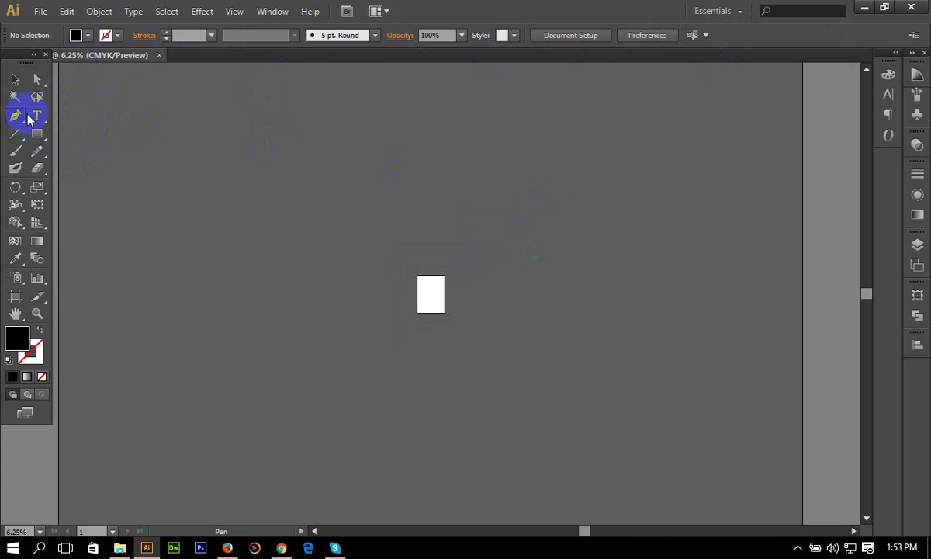
click(39, 113)
click(14, 79)
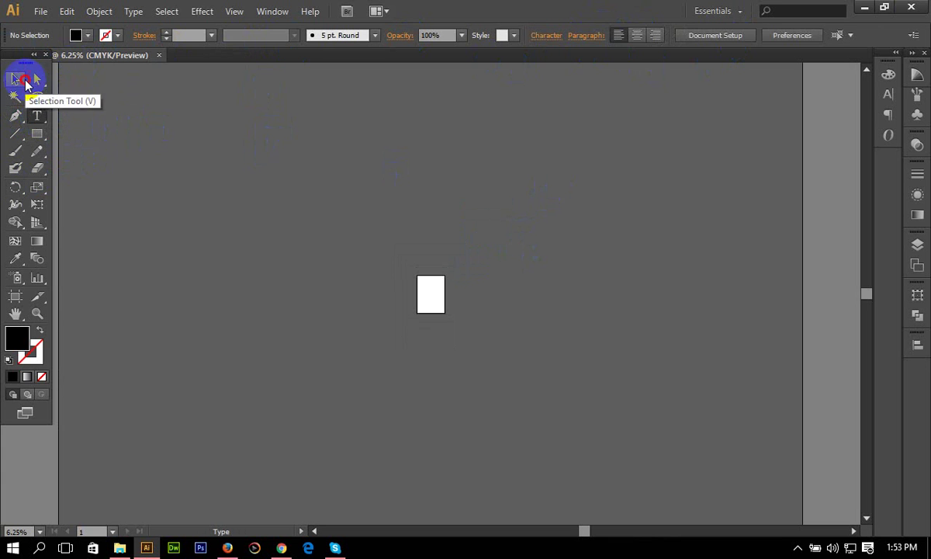
key(ctrl+equal)
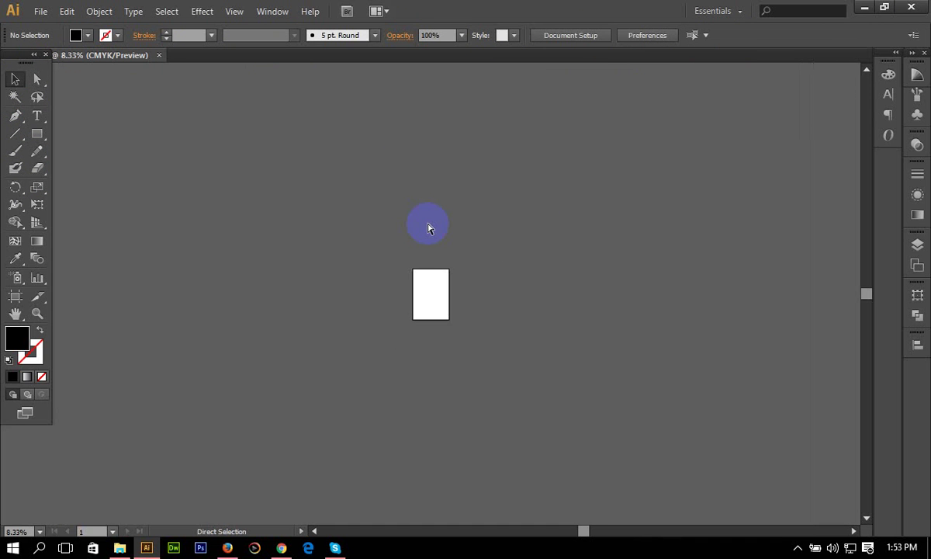
Fit the blank A4 artboard to the window with Ctrl+0, then bring Chrome's router settings page forward
key(ctrl+0)
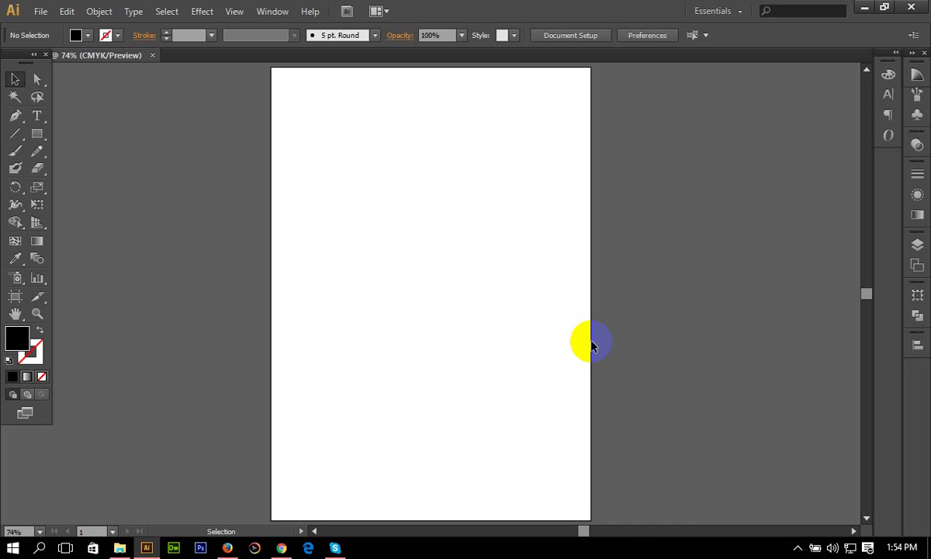
click(281, 548)
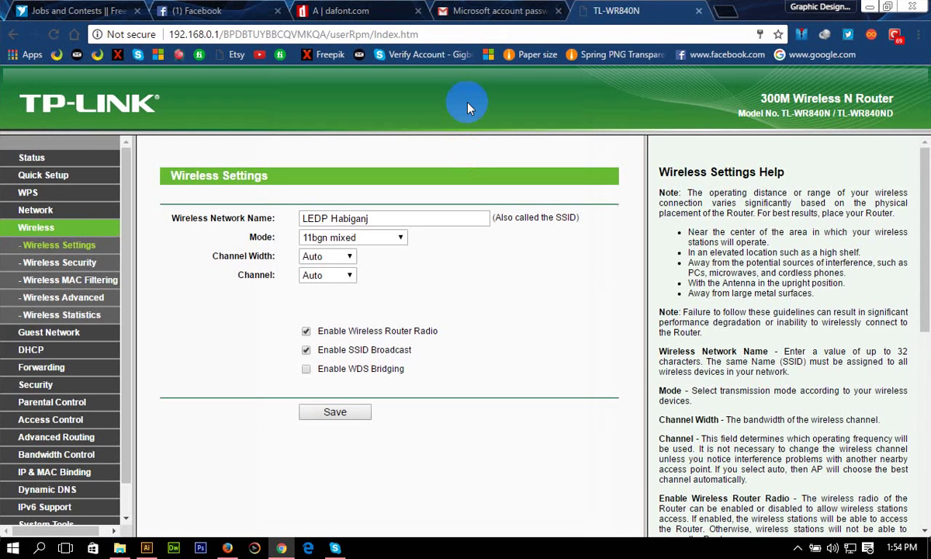
Search Google for 'raster to vector' in a new Chrome tab
click(726, 11)
text(ra)
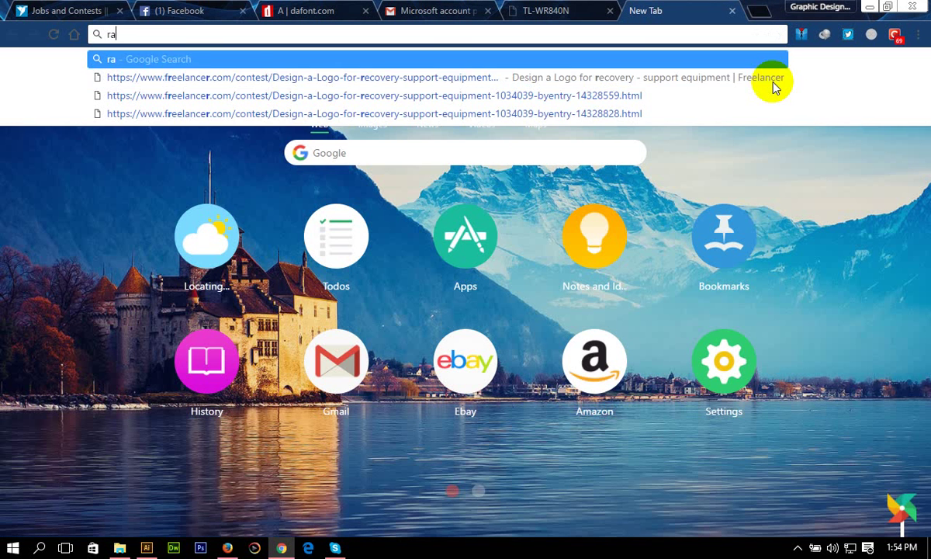
text(te)
key(BackSpace)
key(BackSpace)
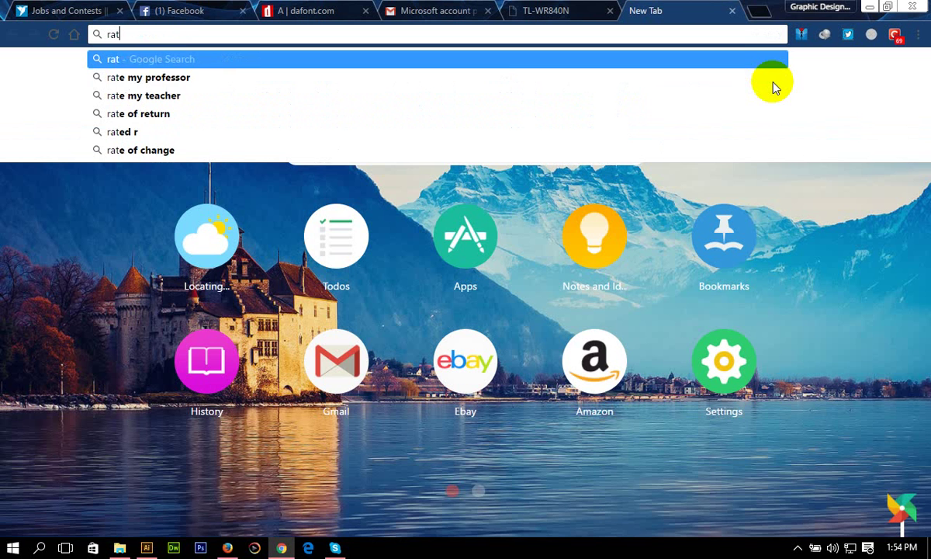
key(BackSpace)
text(s)
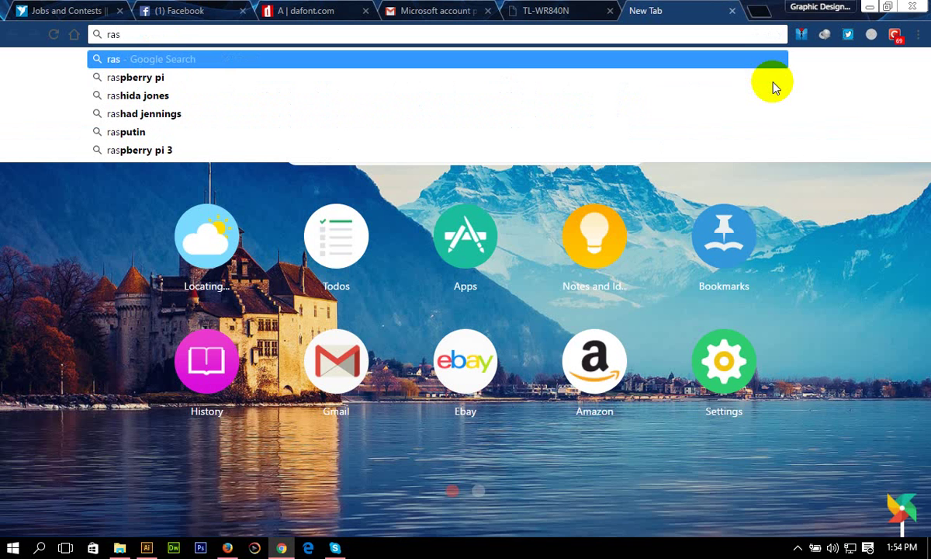
text(ter t)
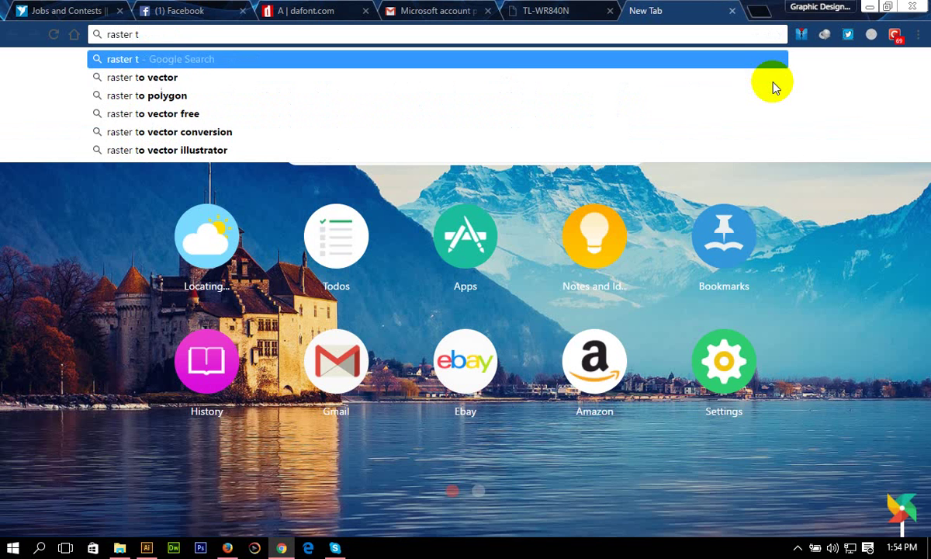
click(772, 86)
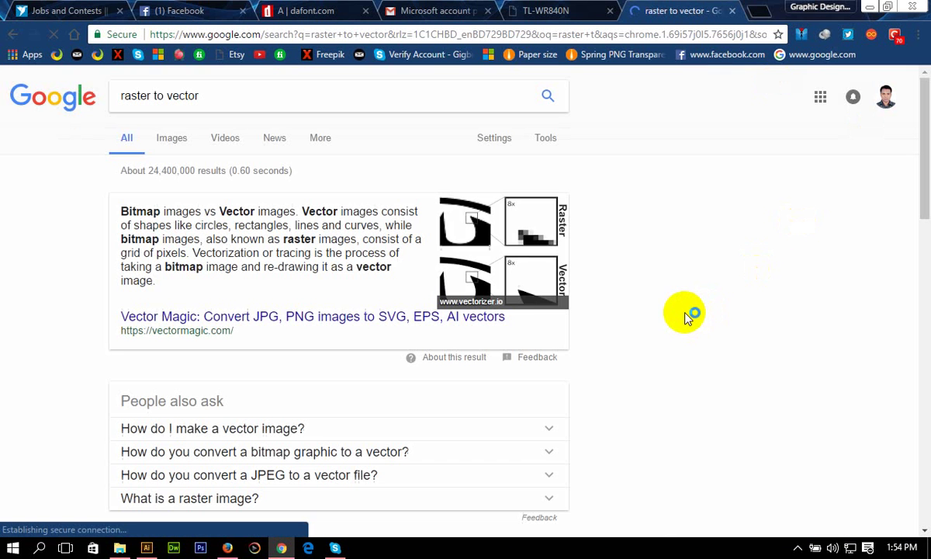
Preview the raster-vs-vector bird image and load its full-size version in a new tab
click(175, 138)
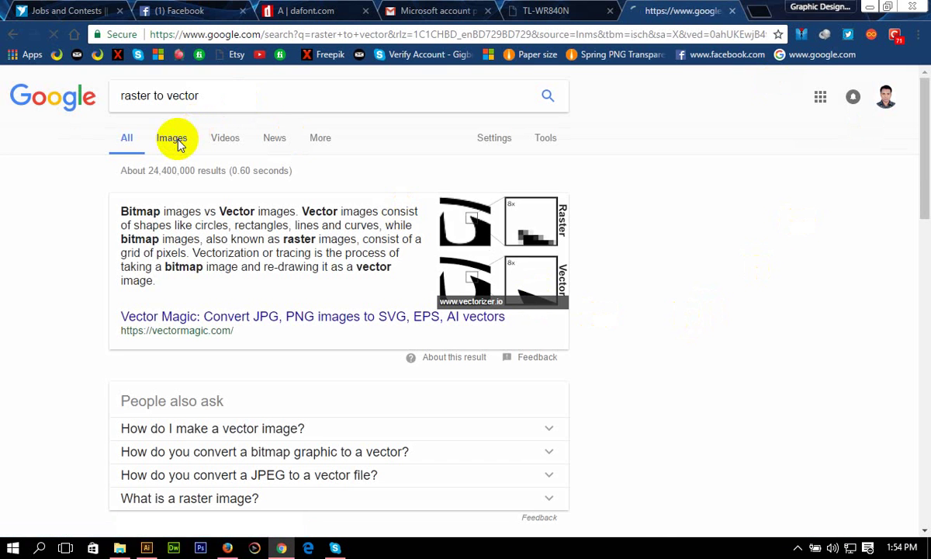
scroll(674, 347, down, 1)
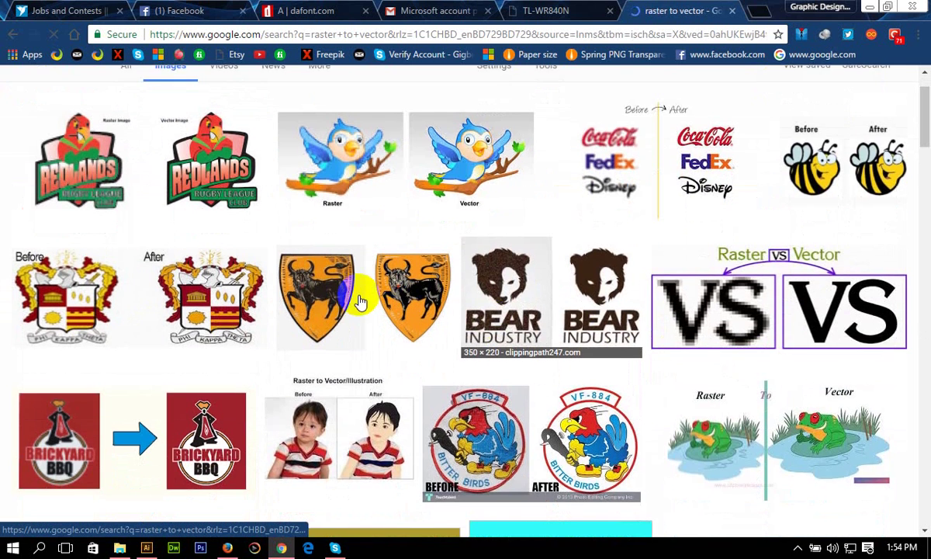
click(376, 191)
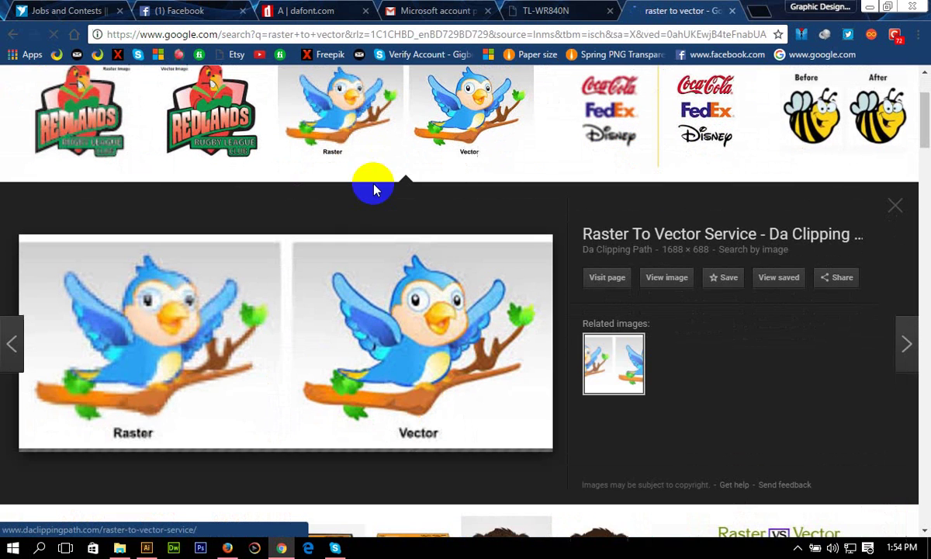
click(666, 277)
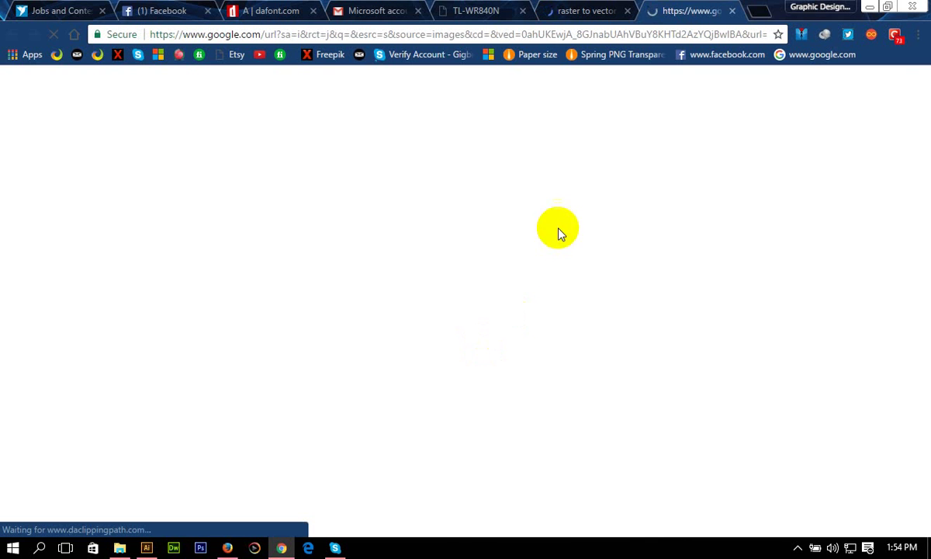
click(583, 10)
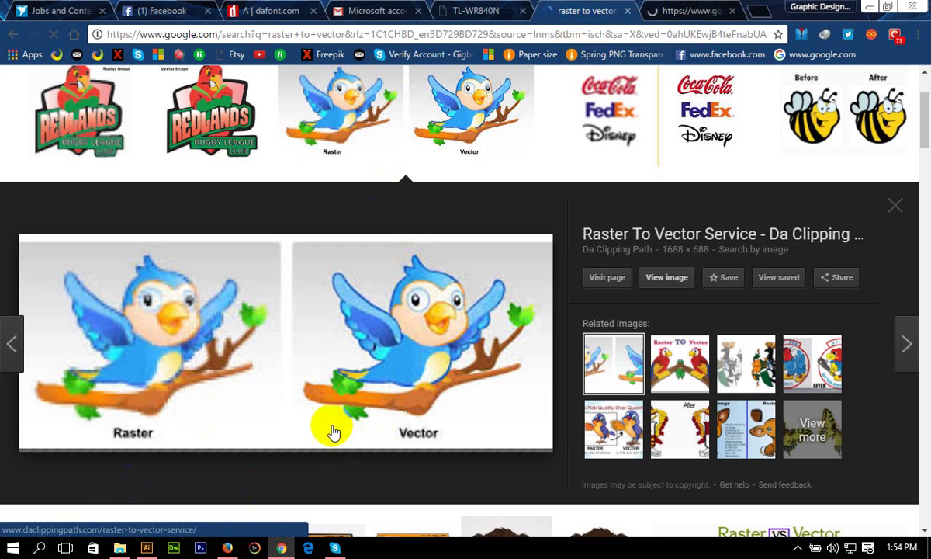
View the full-size raster-to-vector.jpg bird comparison in its own tab
click(694, 11)
click(610, 11)
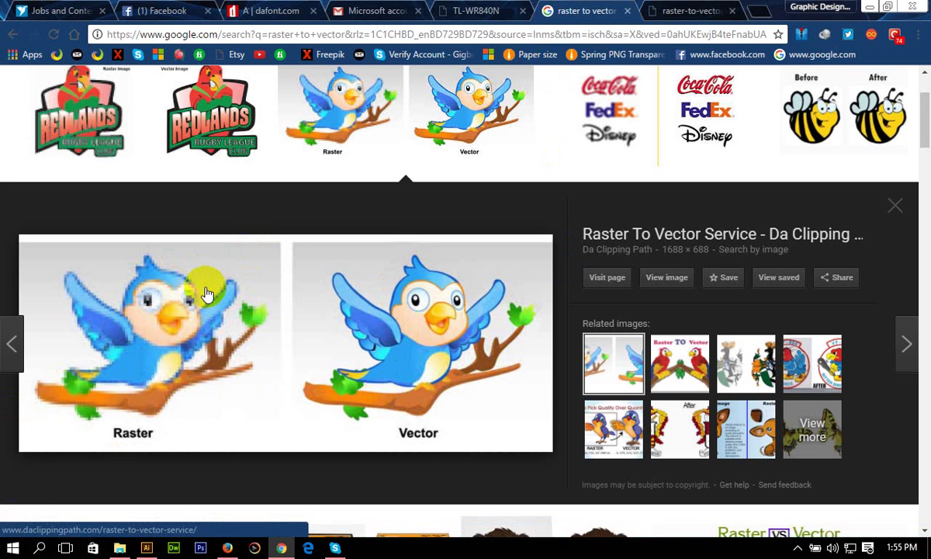
click(168, 335)
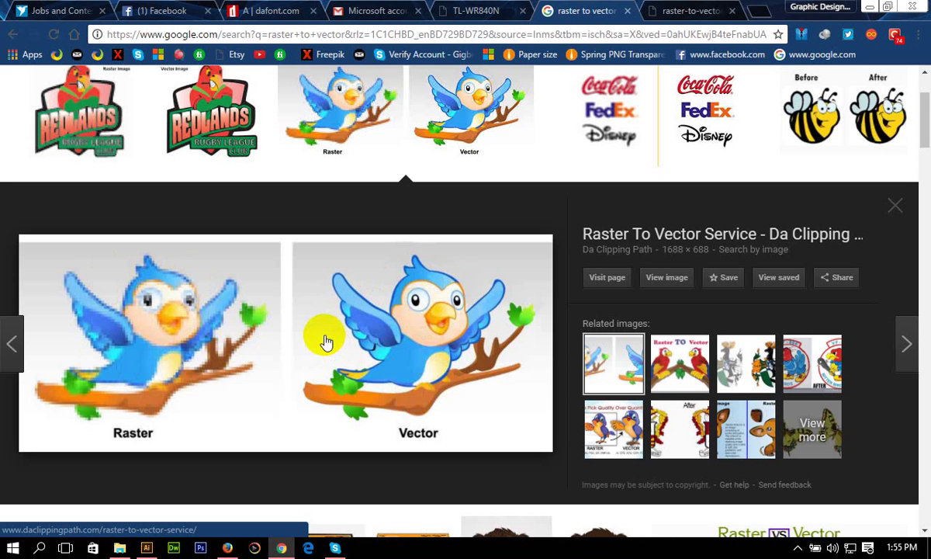
click(694, 11)
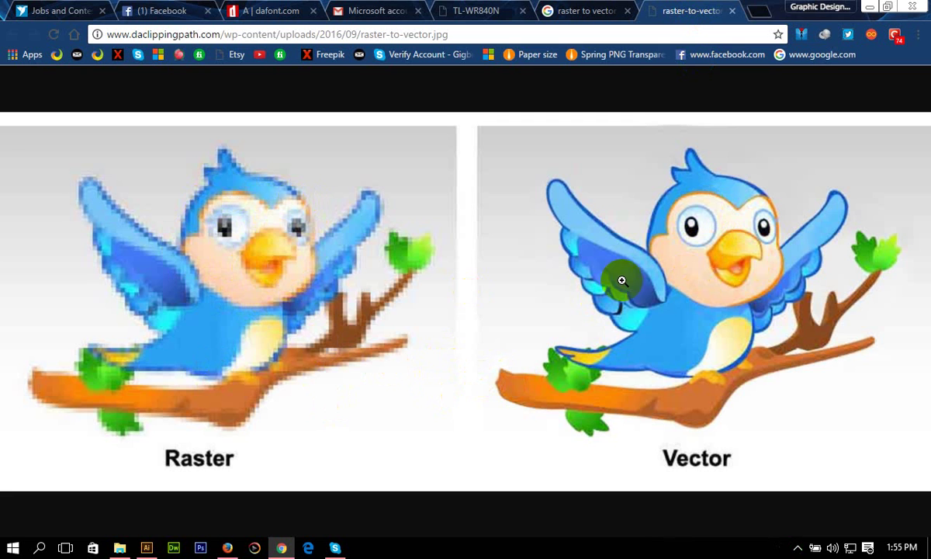
Close the raster-to-vector.jpg tab to get back to the image results
click(728, 359)
click(733, 10)
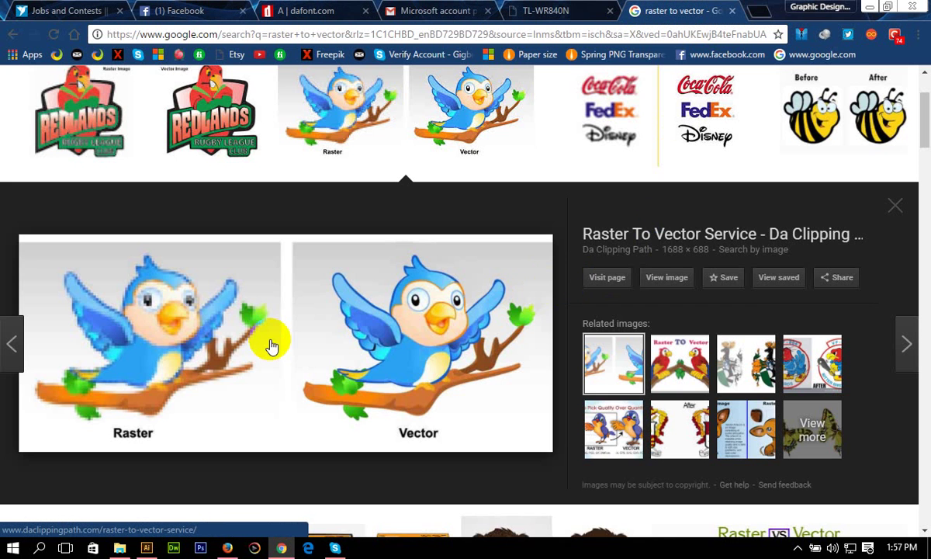
View the boy's before-and-after illustration full size in a new tab, then close it
click(896, 208)
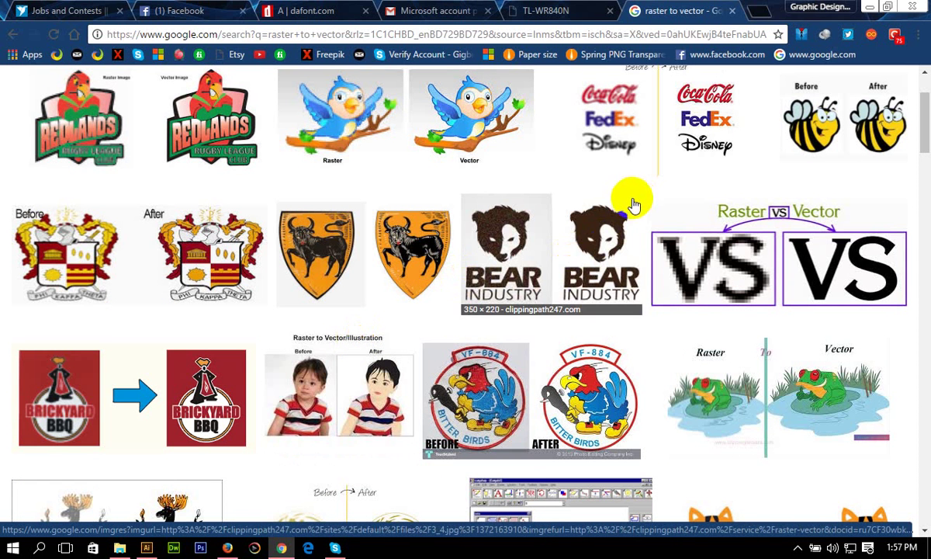
scroll(519, 311, up, 3)
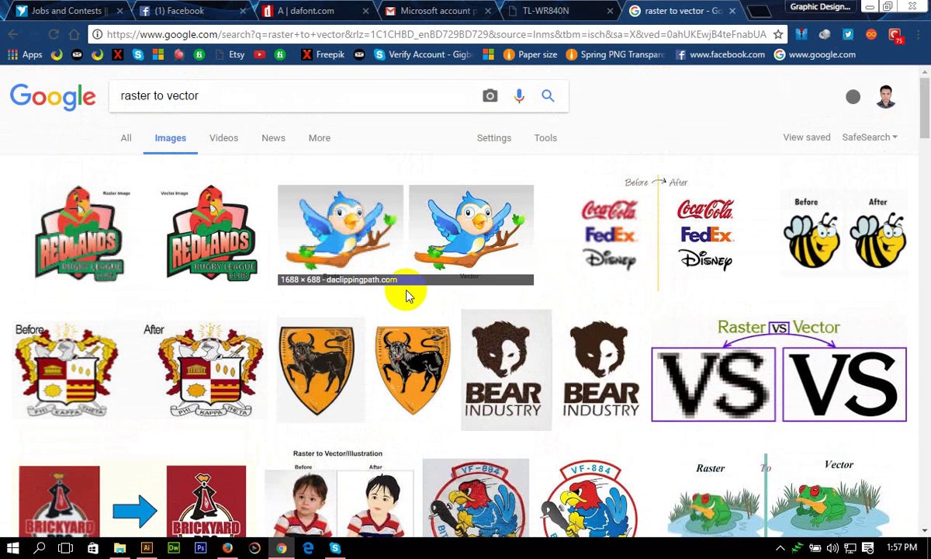
scroll(406, 293, down, 1)
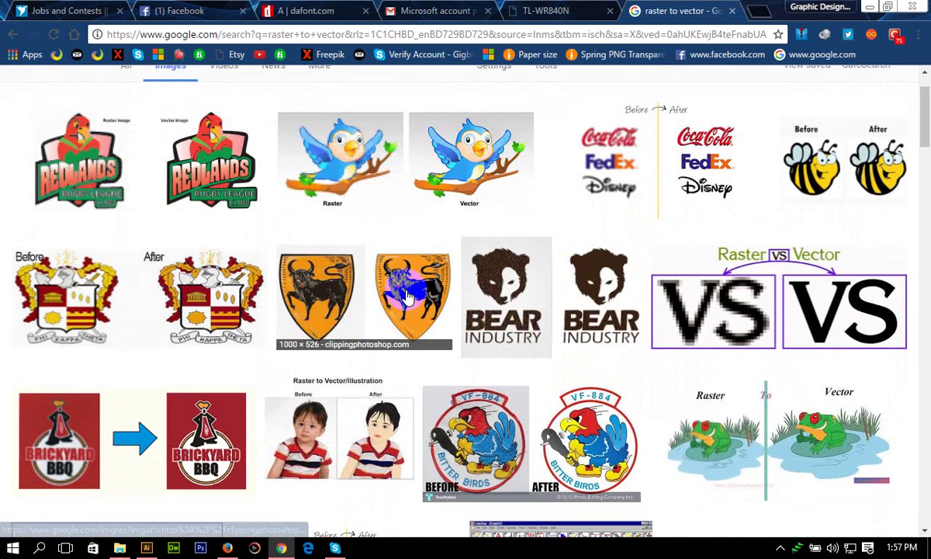
scroll(406, 294, down, 3)
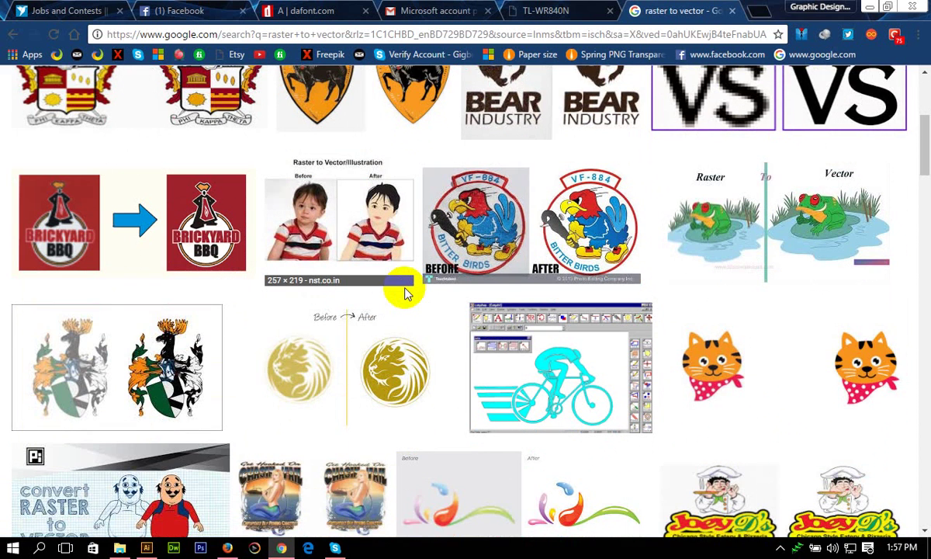
click(329, 219)
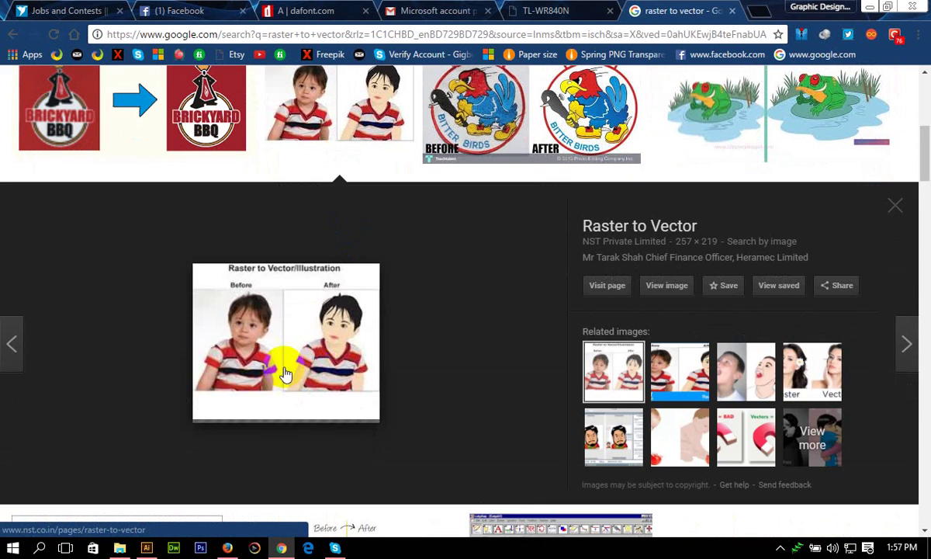
click(665, 285)
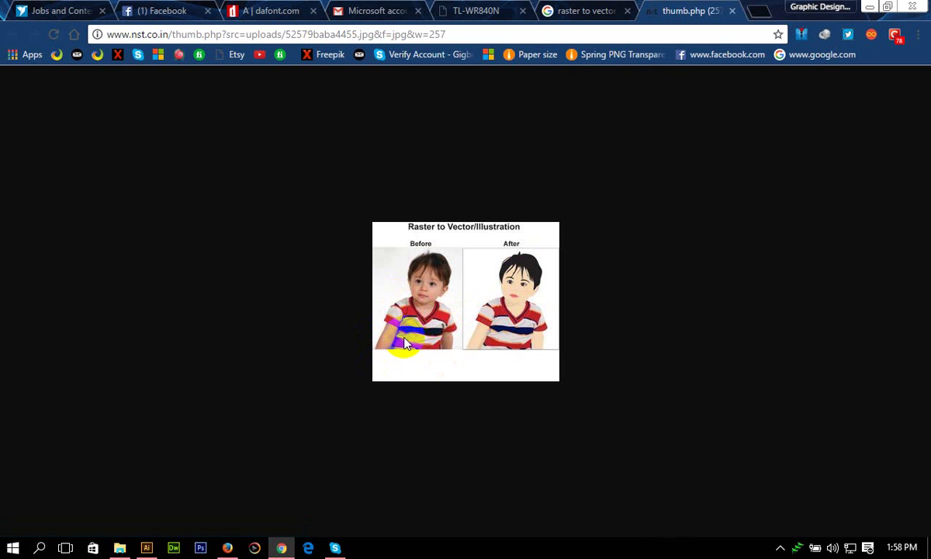
drag(370, 302, 765, 29)
click(733, 12)
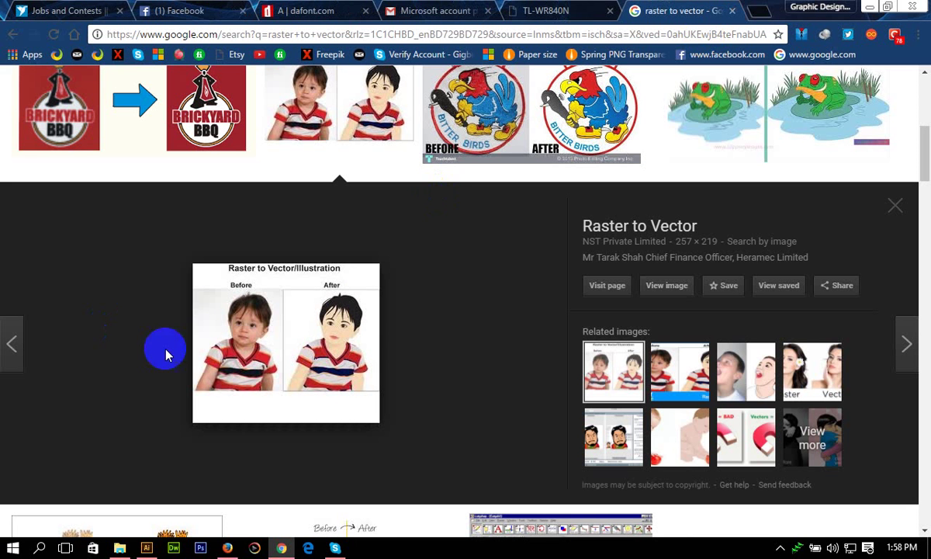
Close the illustration preview and open the Redlands rugby logo comparison preview
click(894, 205)
scroll(158, 205, up, 3)
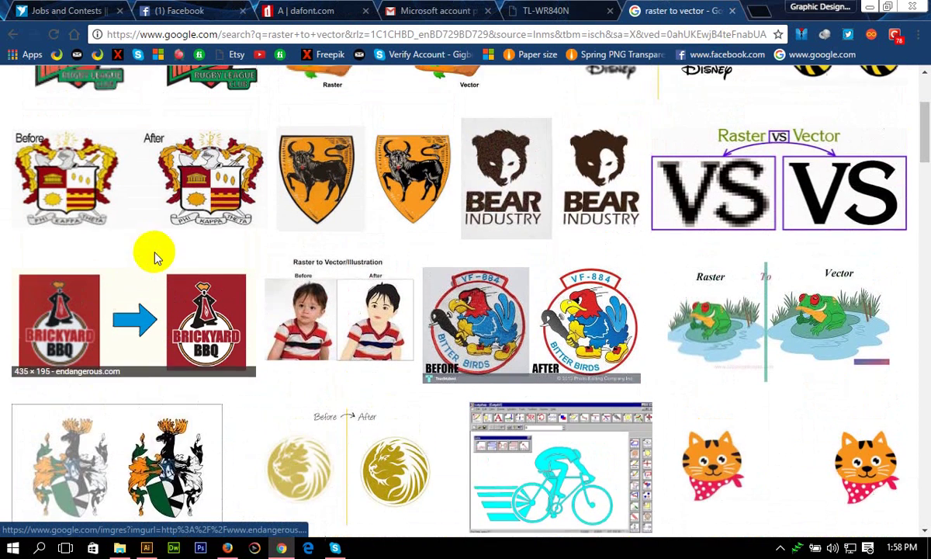
scroll(177, 266, up, 2)
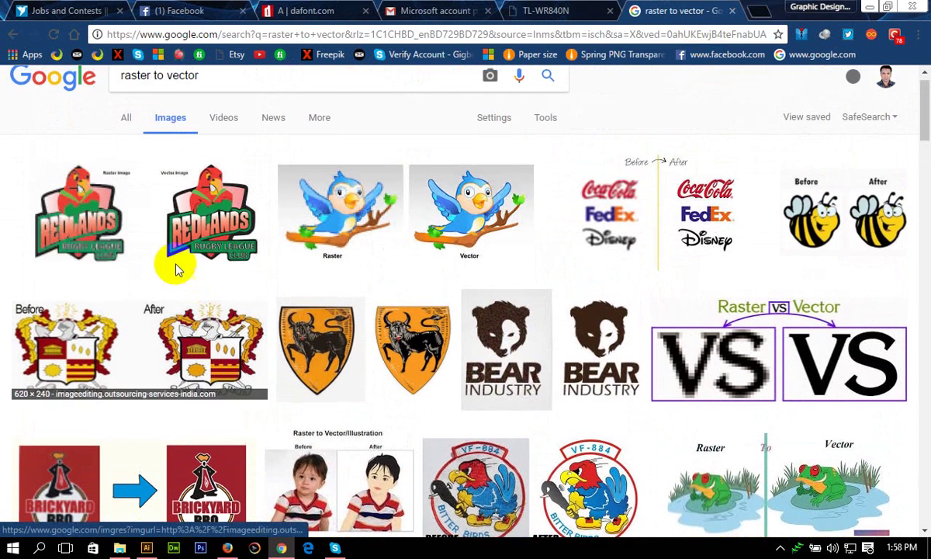
click(175, 247)
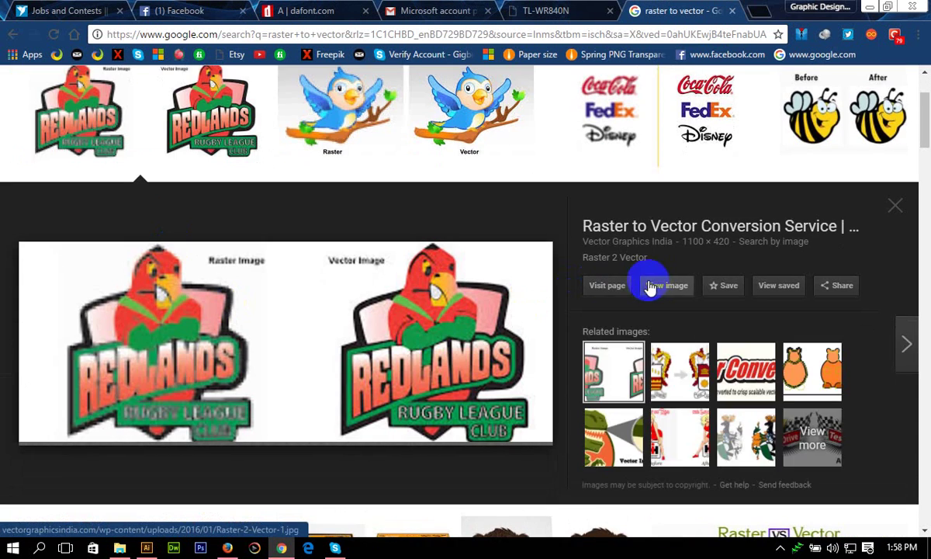
click(652, 285)
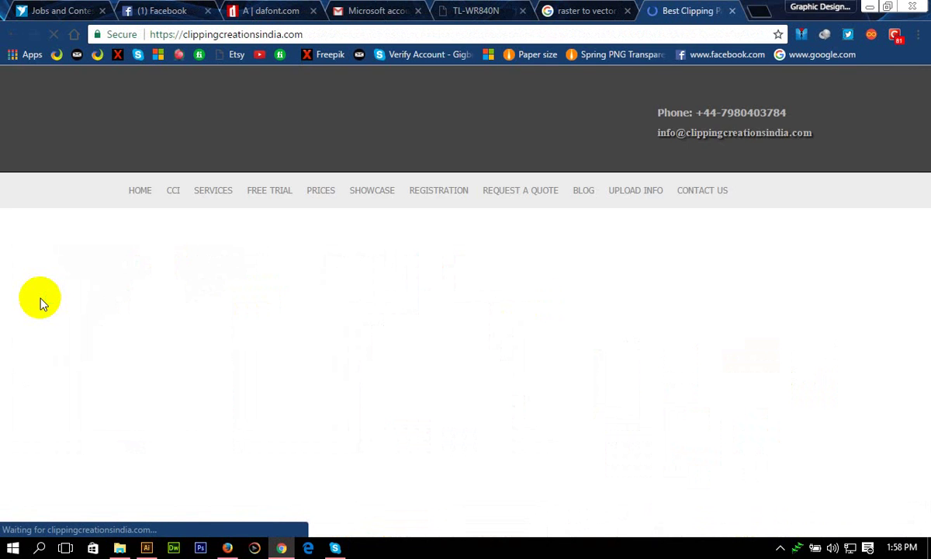
scroll(572, 367, down, 2)
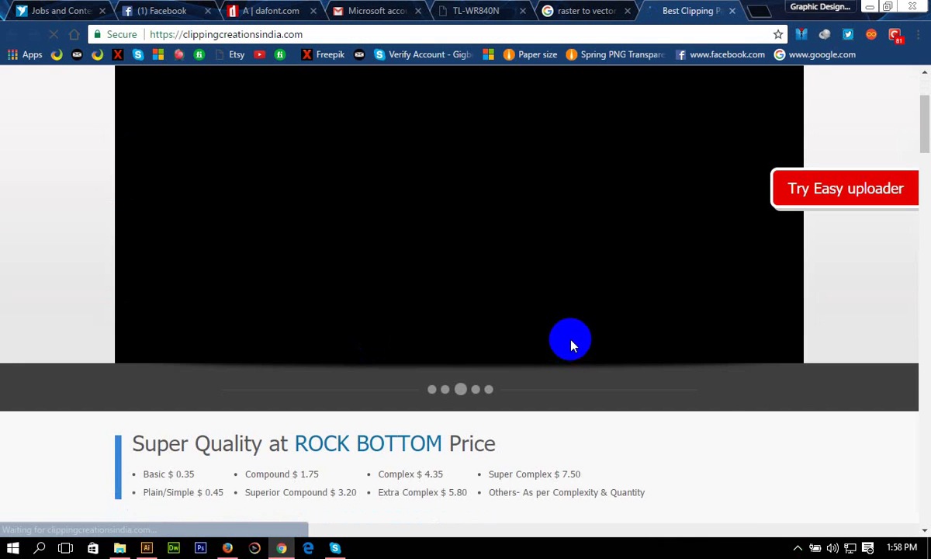
scroll(569, 345, up, 1)
scroll(571, 346, up, 1)
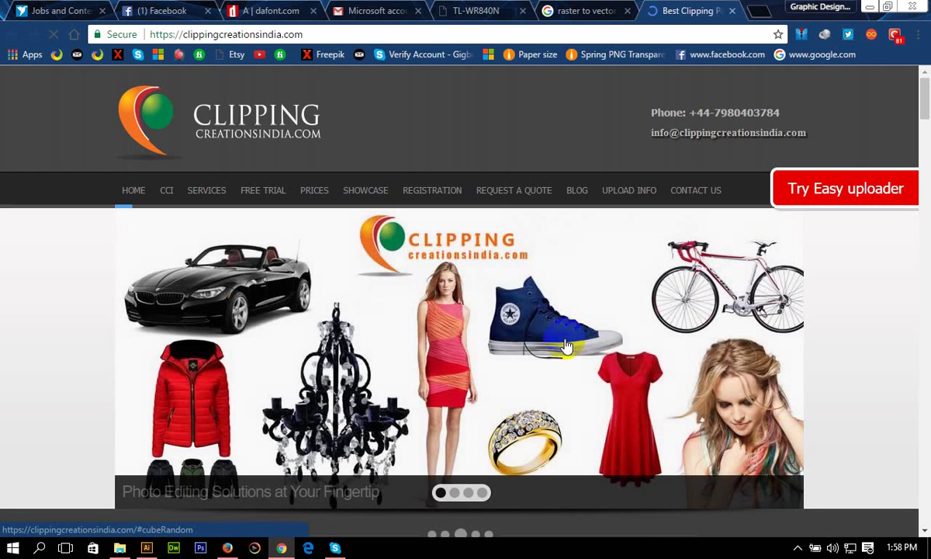
scroll(487, 322, down, 3)
scroll(485, 320, down, 6)
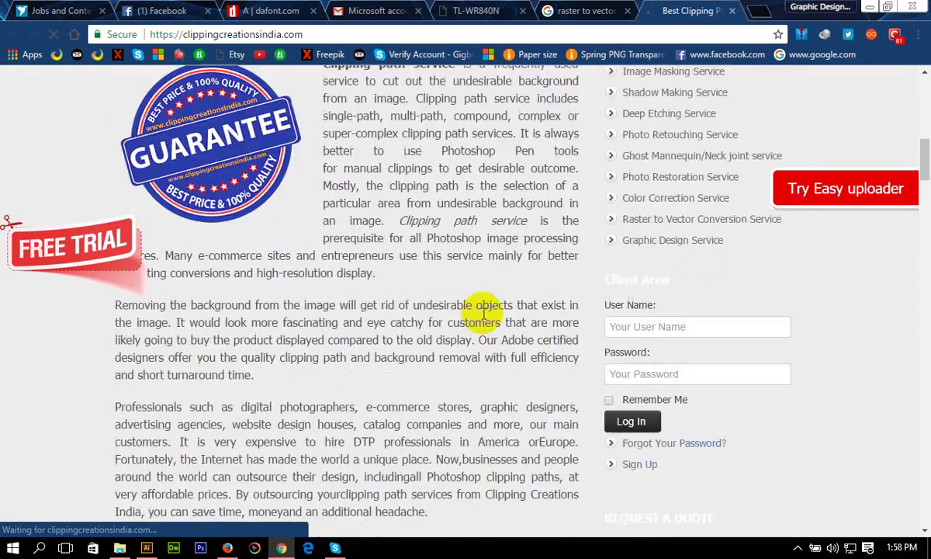
scroll(484, 320, down, 6)
scroll(481, 319, down, 3)
scroll(480, 317, down, 2)
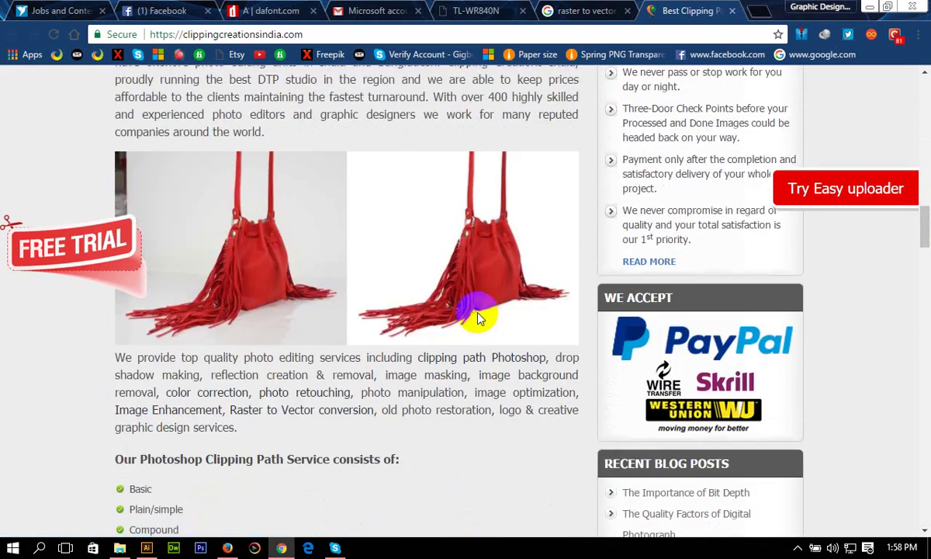
scroll(479, 316, down, 4)
scroll(479, 314, down, 4)
scroll(574, 233, up, 3)
scroll(676, 147, up, 4)
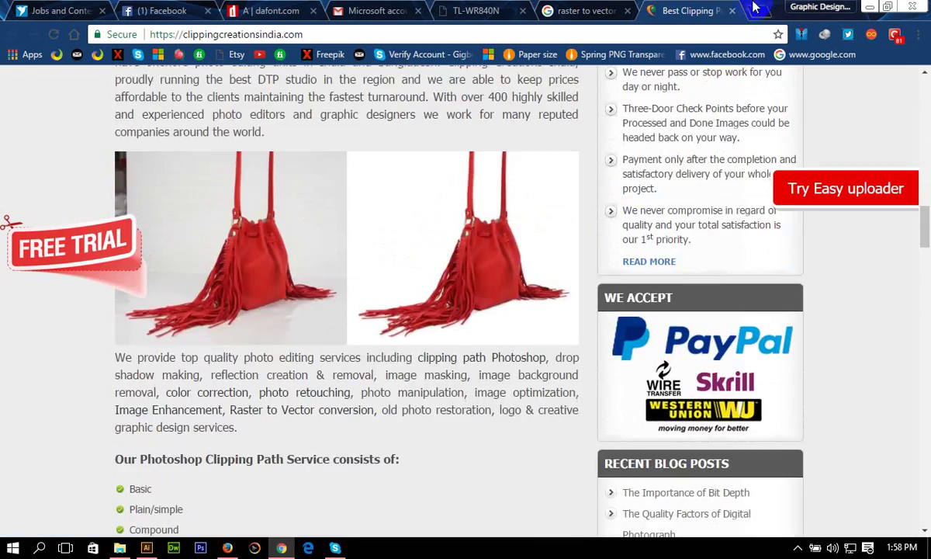
middle_click(686, 11)
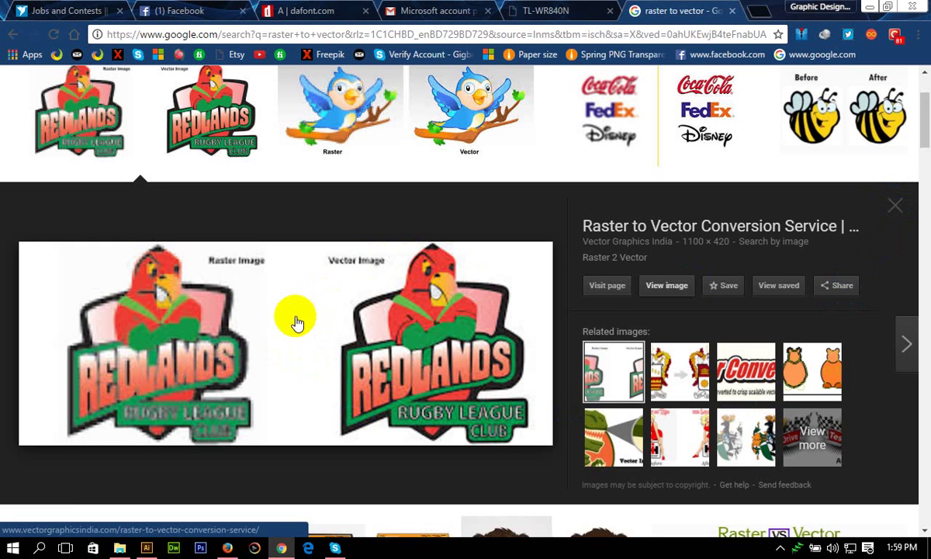
Open the Bitter Birds comparison image in a new tab
click(242, 299)
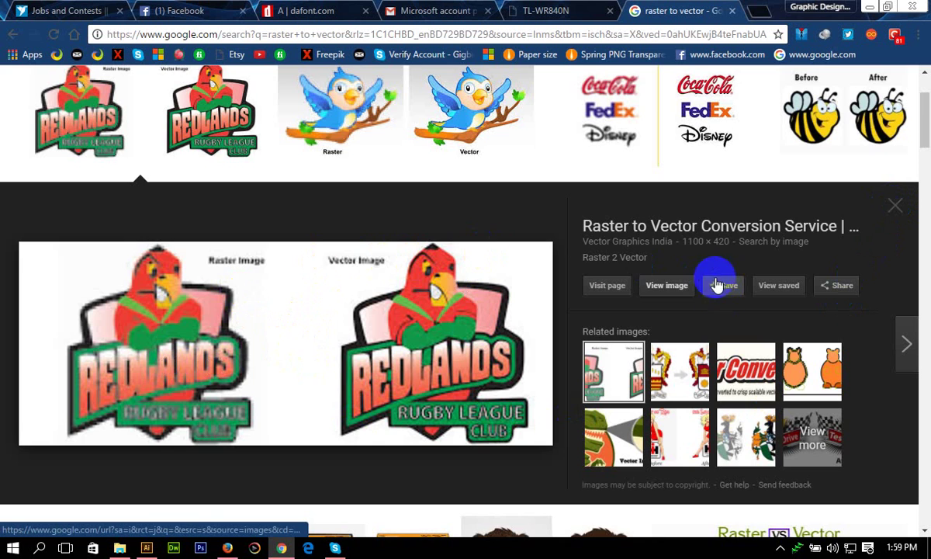
scroll(717, 281, down, 3)
scroll(700, 273, down, 3)
mouse_move(531, 283)
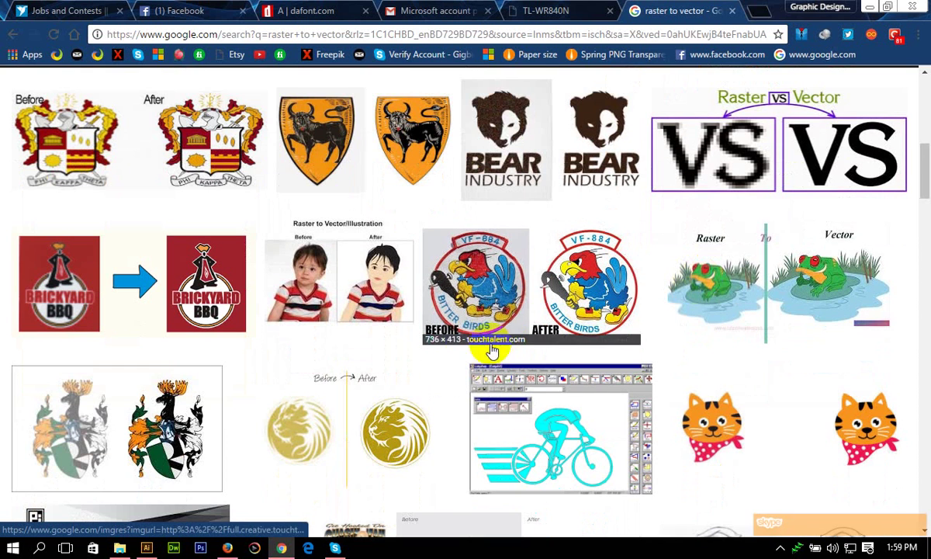
click(549, 281)
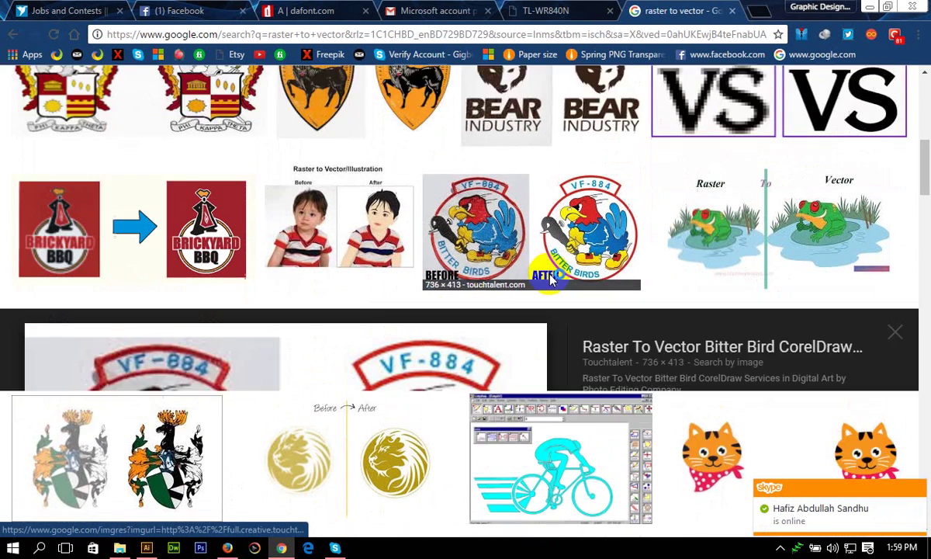
click(656, 292)
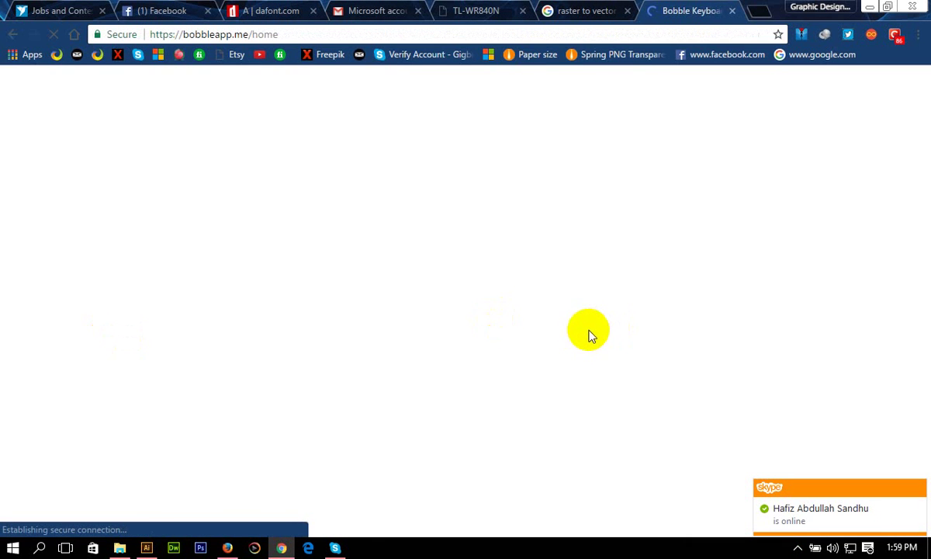
Close the extra tab, dismiss the MarAirOps preview and scroll further down the results
scroll(590, 334, down, 3)
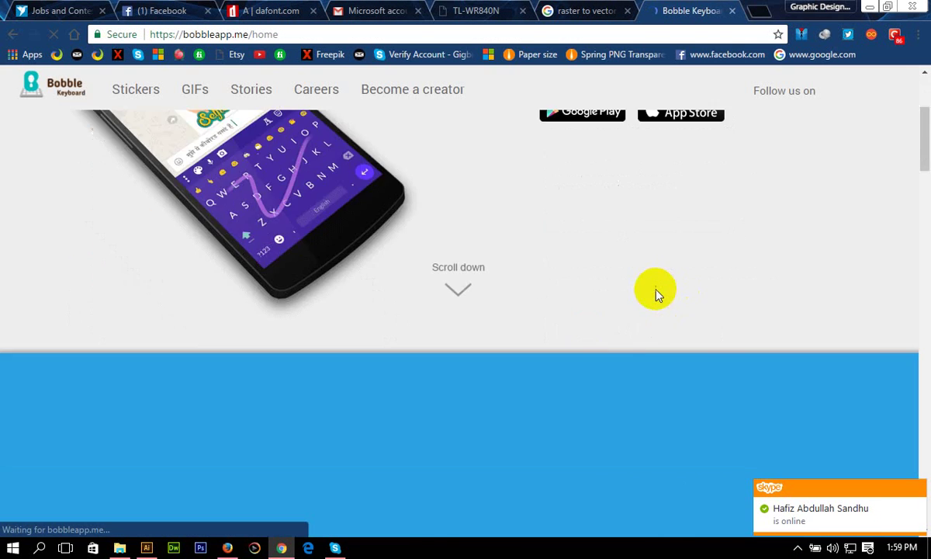
scroll(655, 291, down, 4)
scroll(634, 301, down, 5)
scroll(619, 316, down, 4)
scroll(609, 322, down, 2)
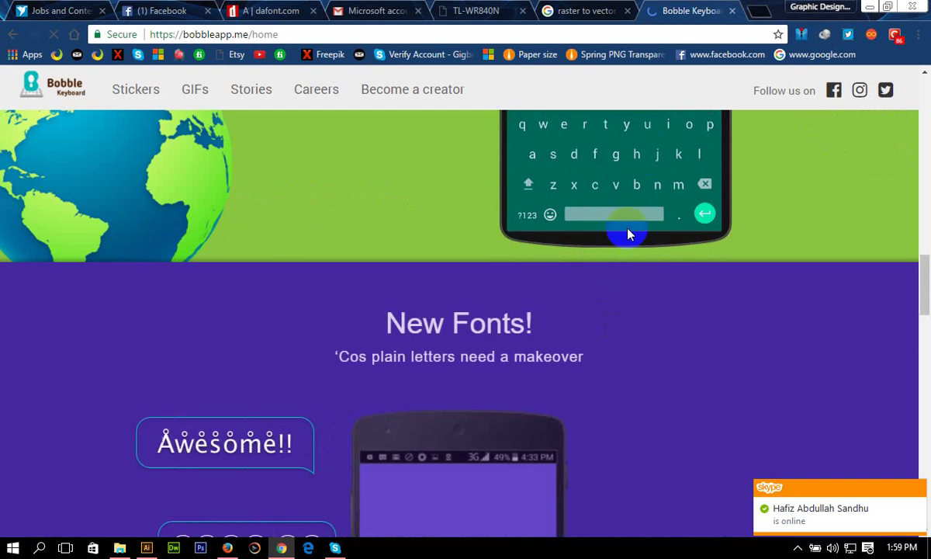
scroll(627, 233, up, 3)
key(ctrl+w)
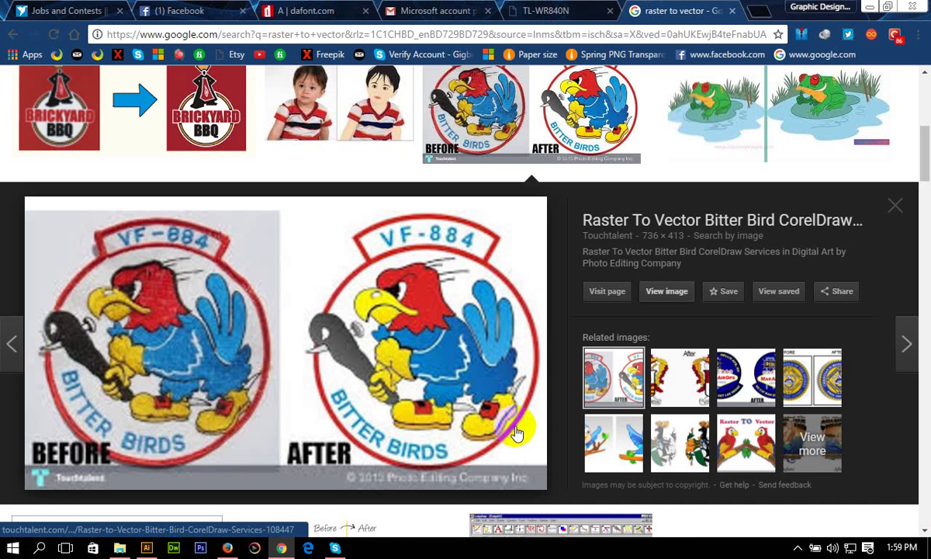
click(747, 380)
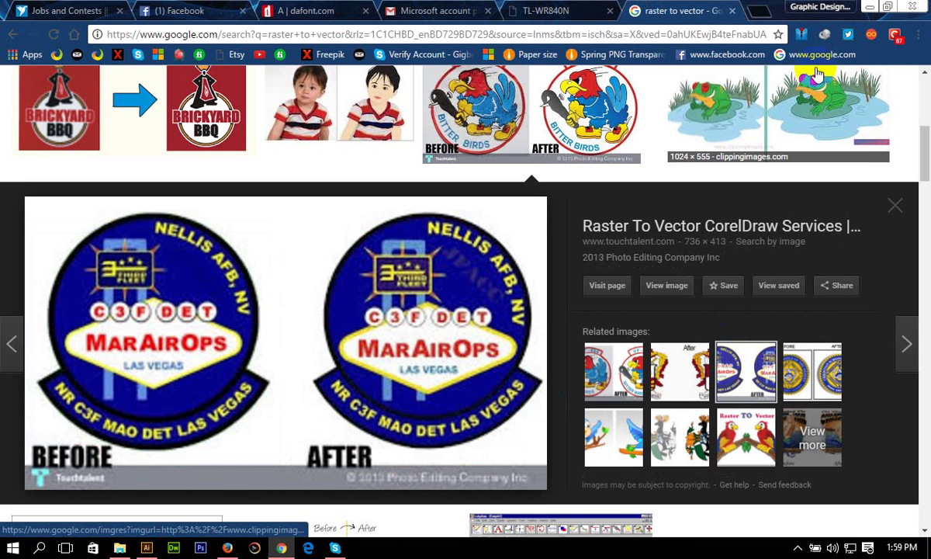
click(890, 216)
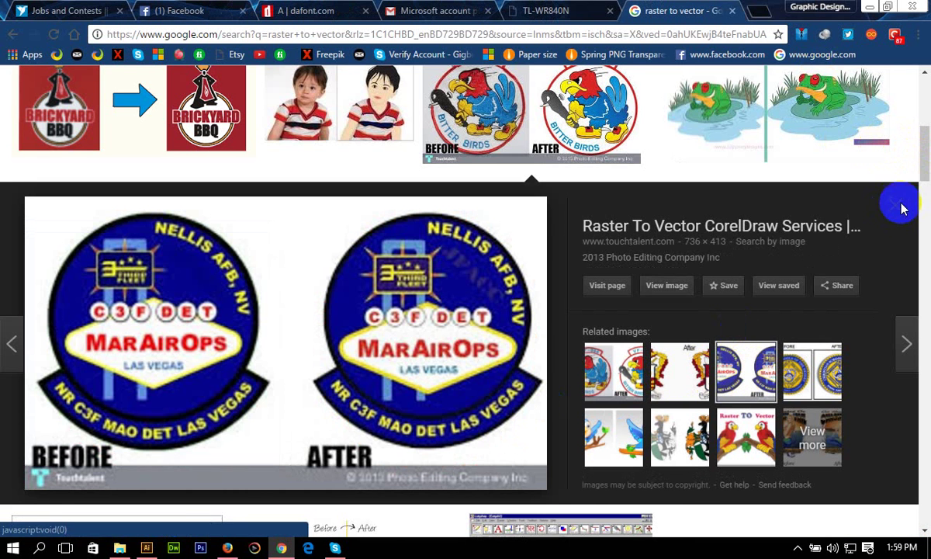
drag(918, 166, 918, 232)
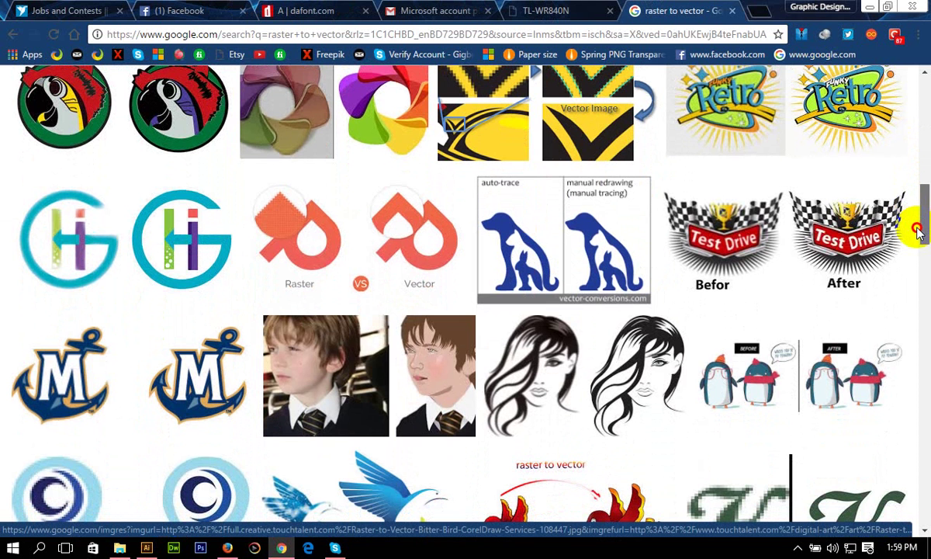
Look at the dog auto-trace versus manual tracing example, then browse further down
click(554, 239)
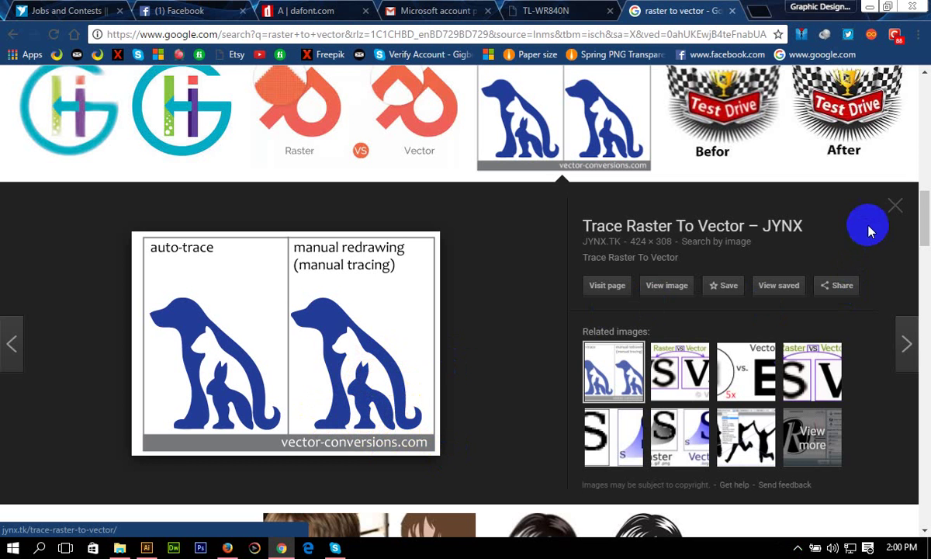
click(902, 211)
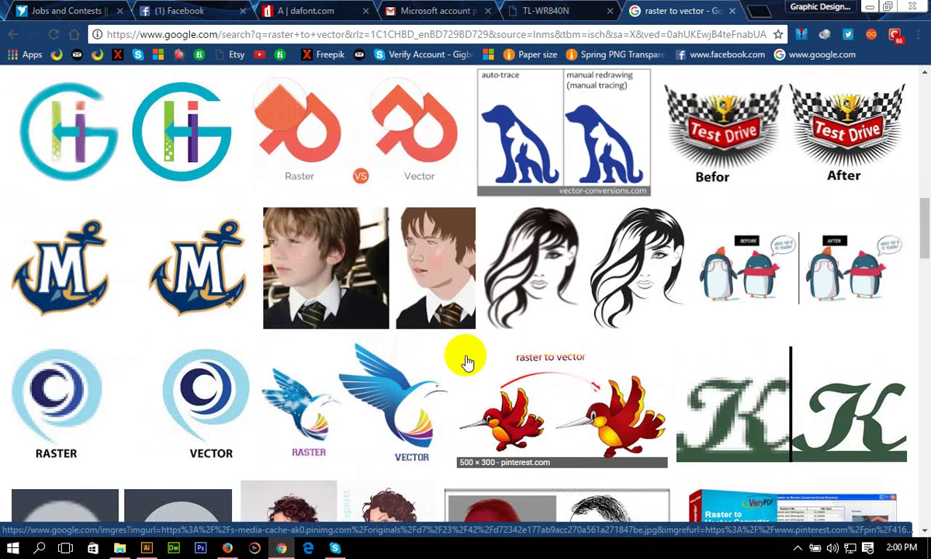
scroll(466, 361, down, 2)
scroll(466, 361, down, 1)
scroll(467, 361, down, 1)
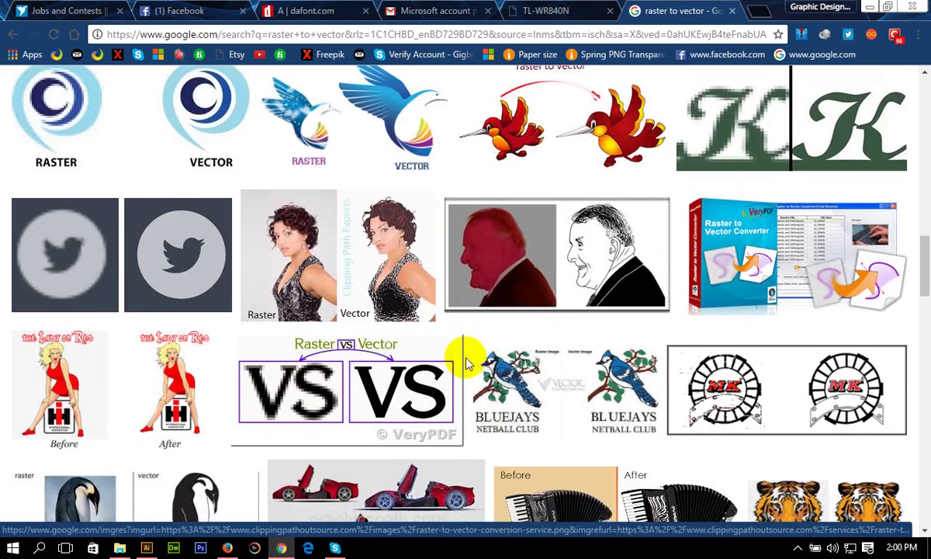
scroll(466, 361, down, 1)
scroll(457, 358, down, 1)
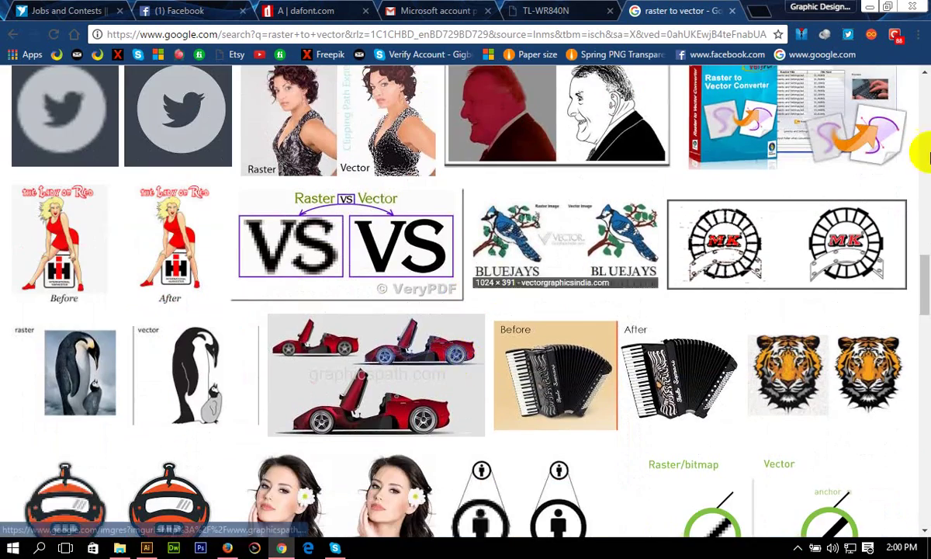
Close the raster to vector results tab and minimize Chrome to return to Illustrator
scroll(803, 266, up, 3)
scroll(803, 266, up, 3)
scroll(799, 267, up, 5)
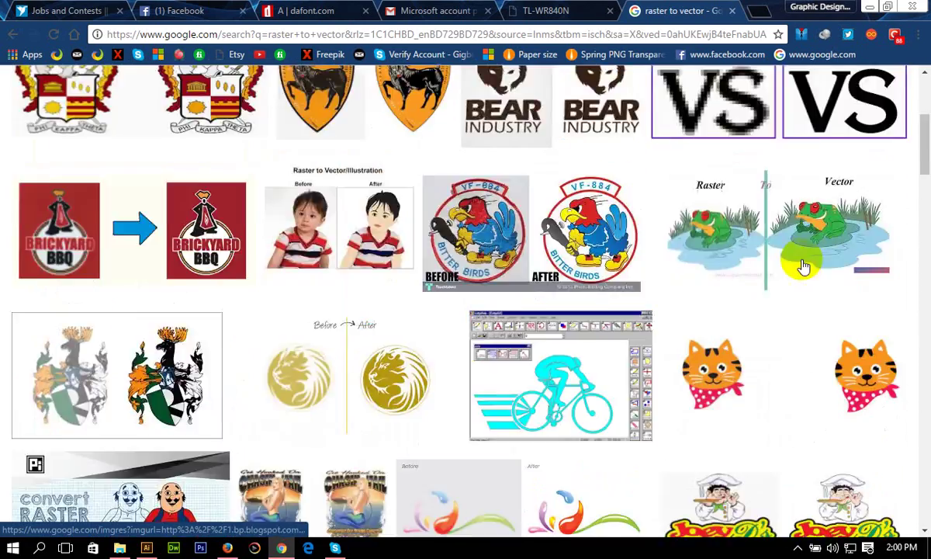
scroll(798, 266, up, 4)
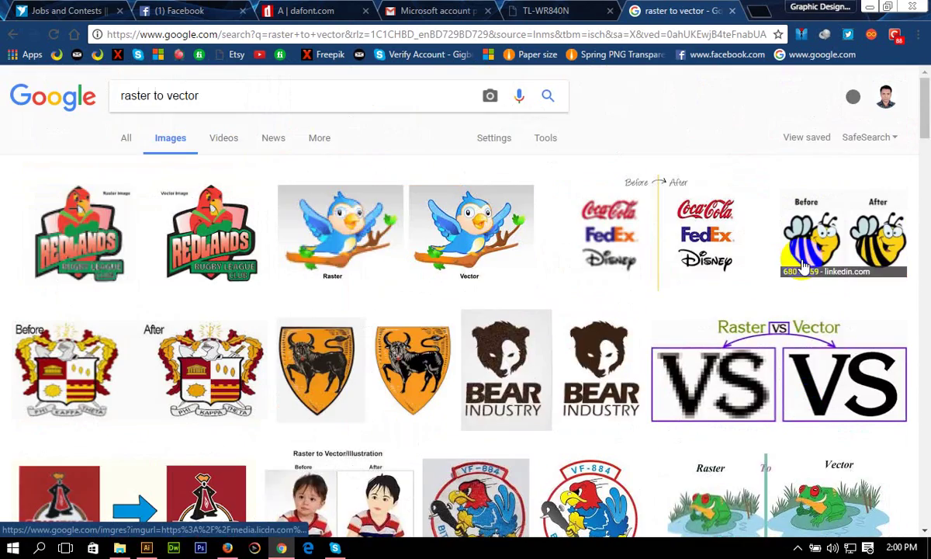
click(732, 11)
click(870, 8)
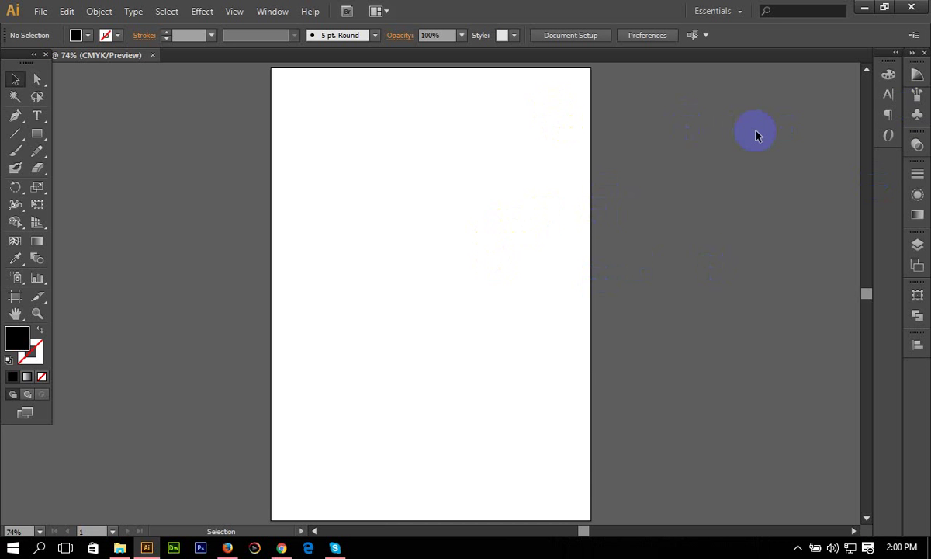
Uncheck Tools in the Window menu to hide the toolbox beside the blank artboard
click(274, 12)
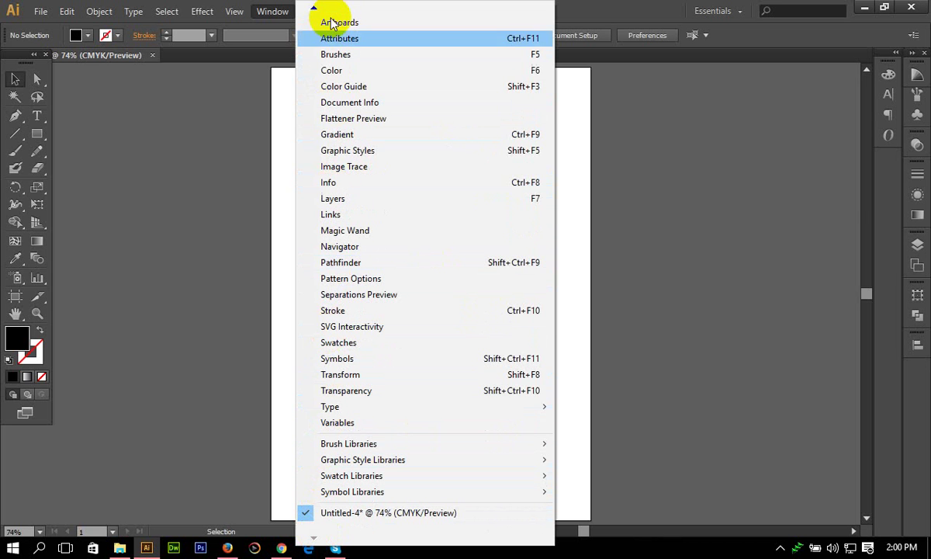
click(253, 24)
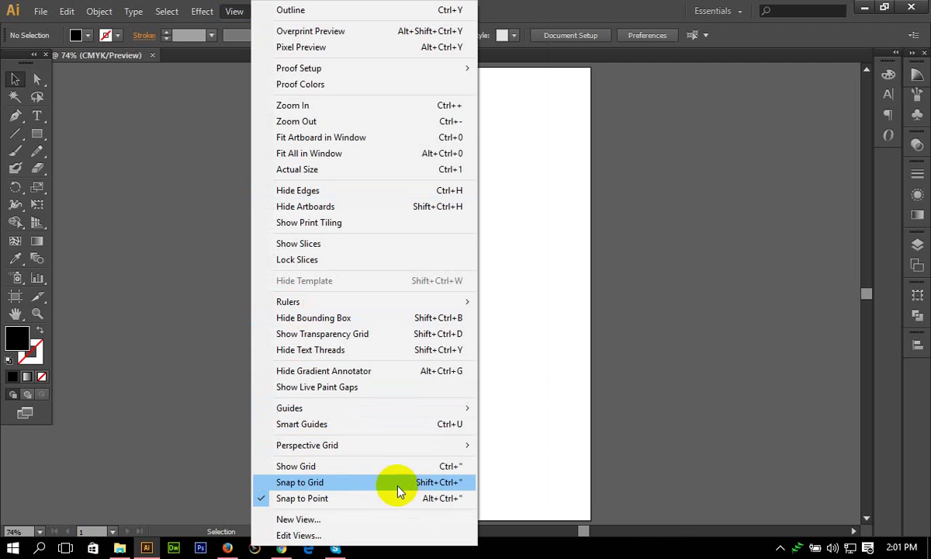
click(242, 14)
click(272, 12)
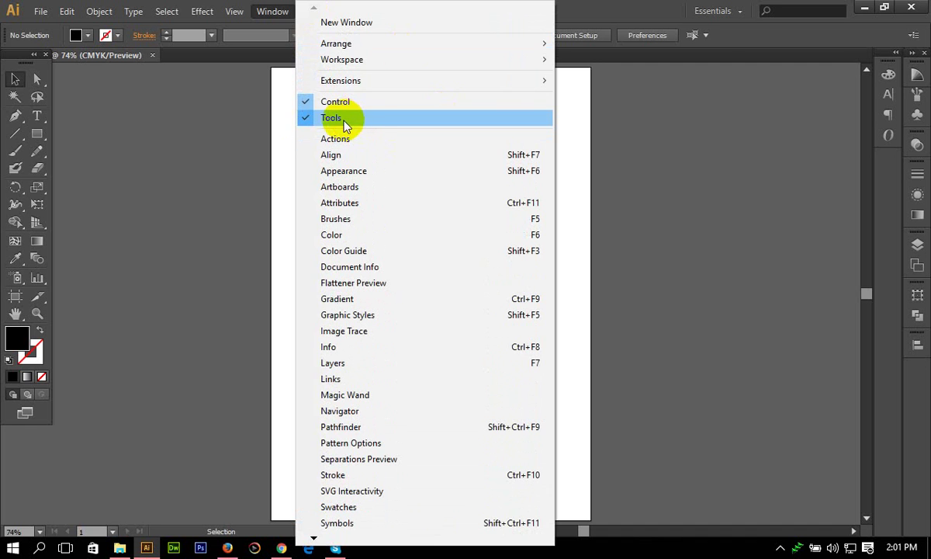
click(310, 125)
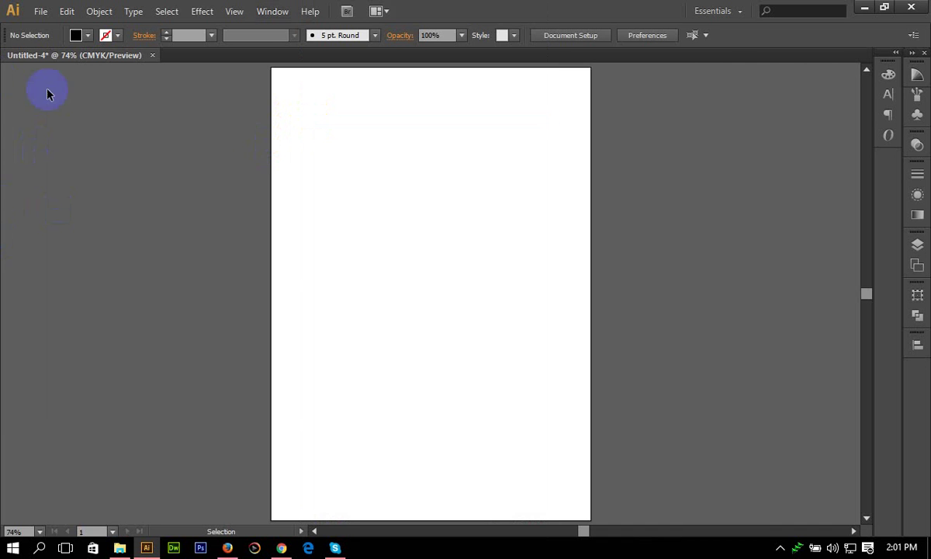
Show the Tools panel again, then hide and restore all panels with Tab
click(272, 11)
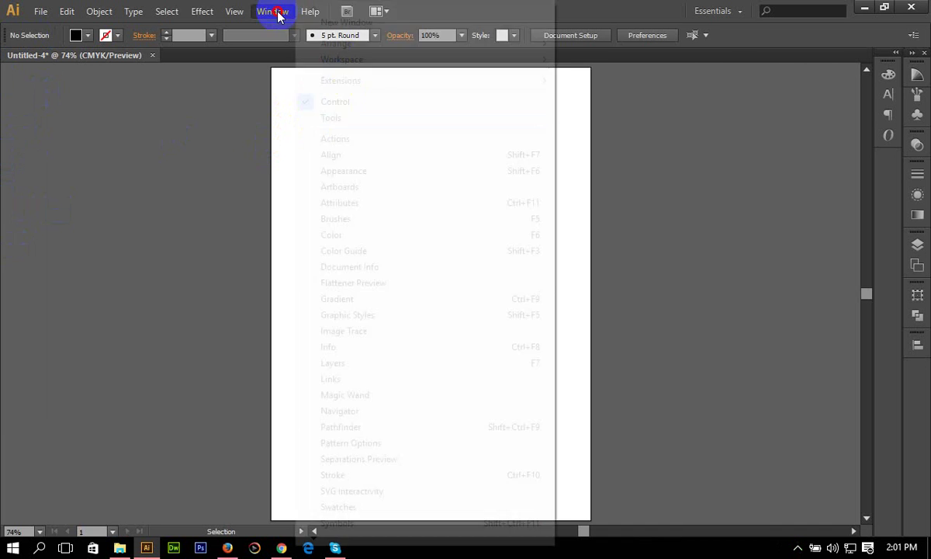
click(318, 121)
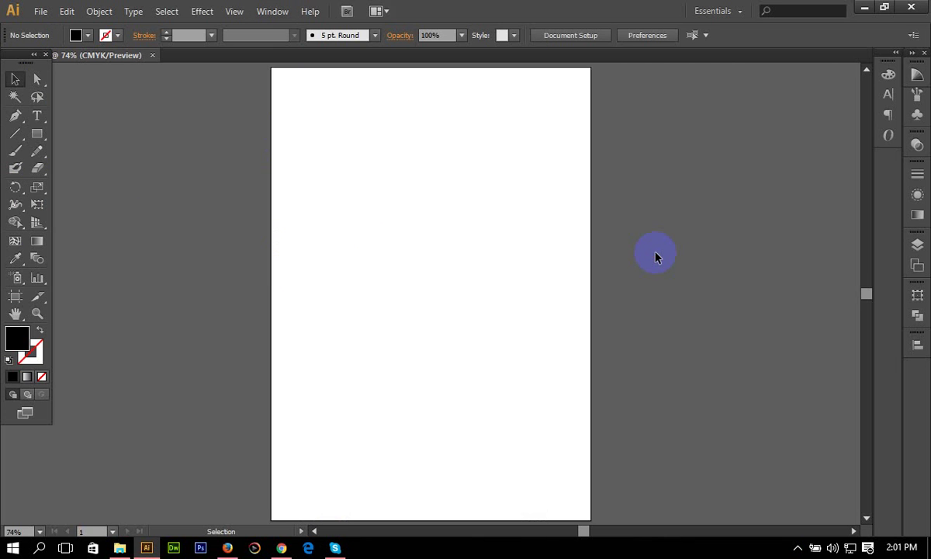
key(Tab)
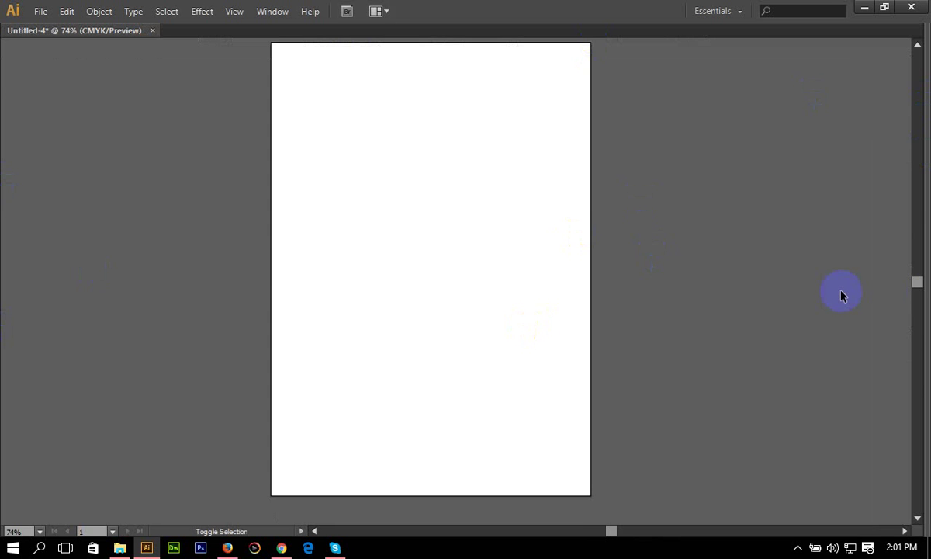
key(Tab)
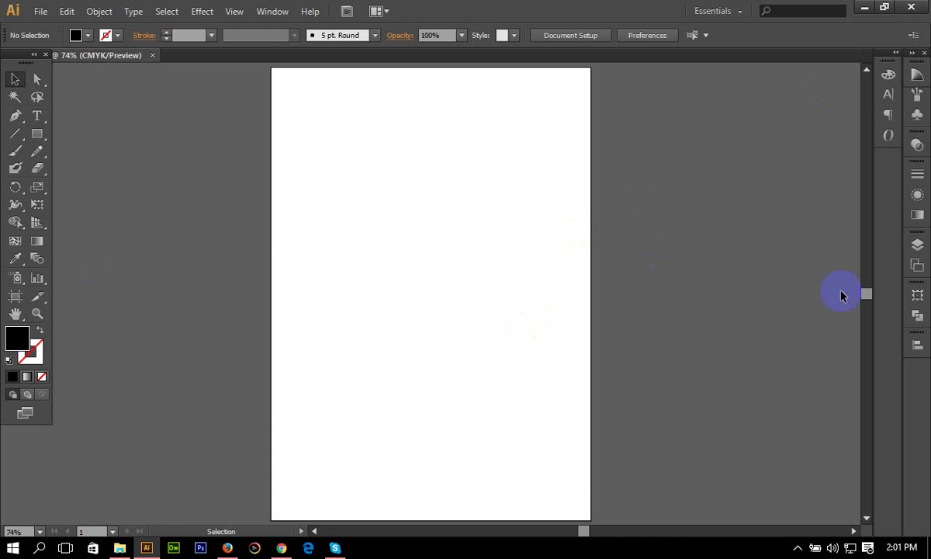
key(shift)
Toggle the side panels with Shift+Tab, then hide all panels and zoom in
key(shift+Tab)
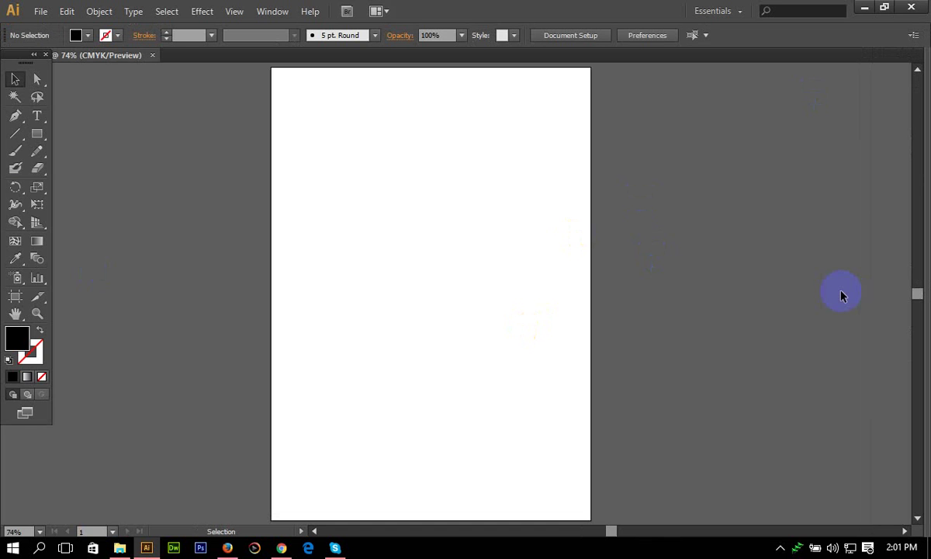
key(shift)
key(shift+Tab)
key(shift+Tab)
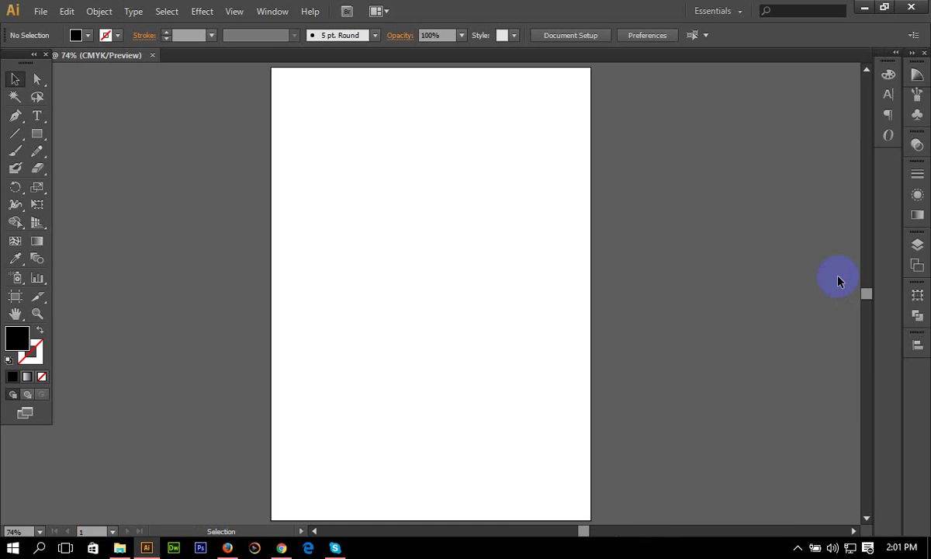
key(Tab)
key(ctrl+equal)
key(ctrl+equal)
key(ctrl+equal)
key(ctrl+equal)
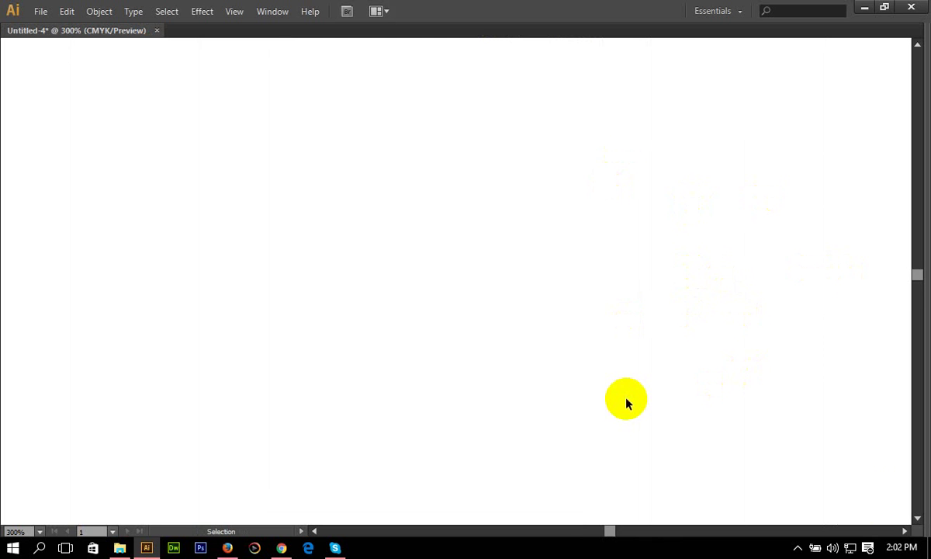
Pan over the artboard, restore the panels and select the Pen tool
scroll(567, 347, up, 3)
mouse_move(385, 222)
mouse_down()
mouse_move(420, 148)
mouse_move(503, 266)
mouse_up()
key(Tab)
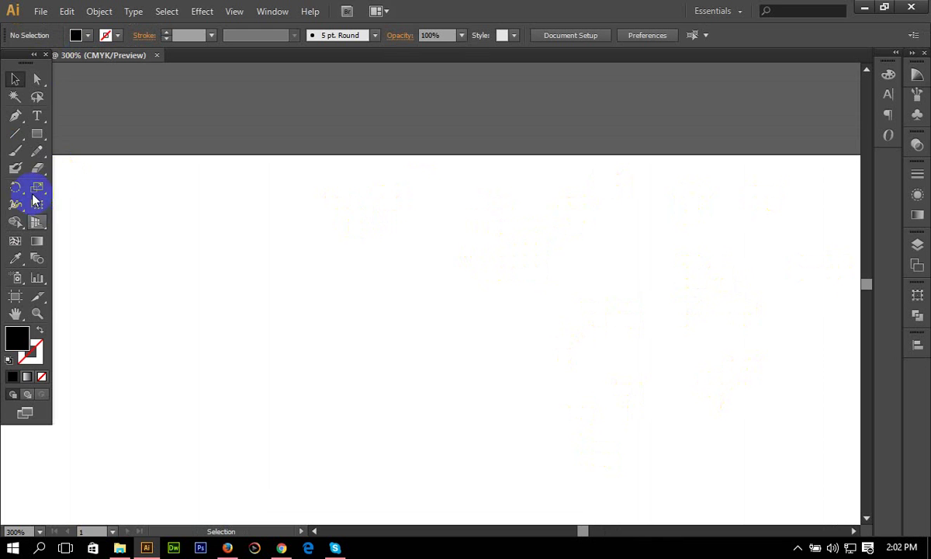
click(15, 117)
click(382, 121)
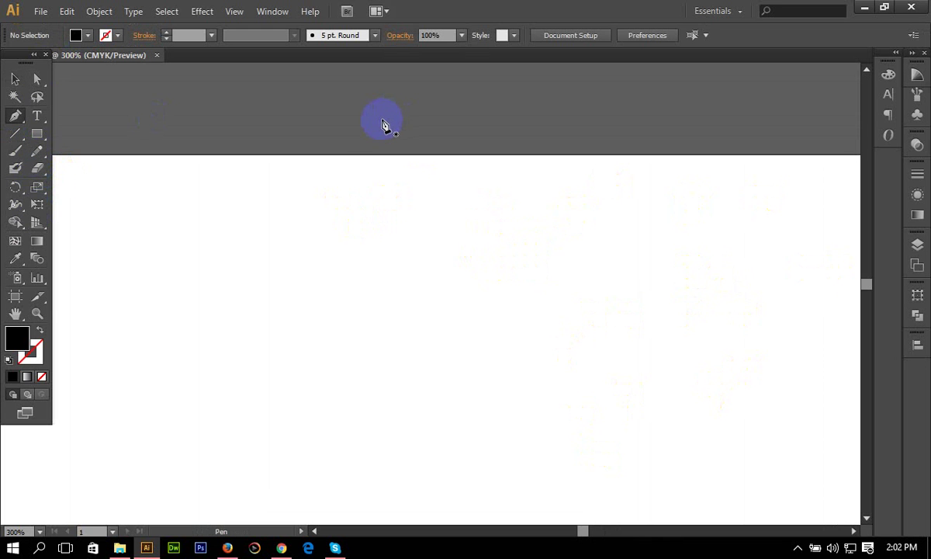
Zoom the artboard from 300% out to 100% and bring all panels back
key(Tab)
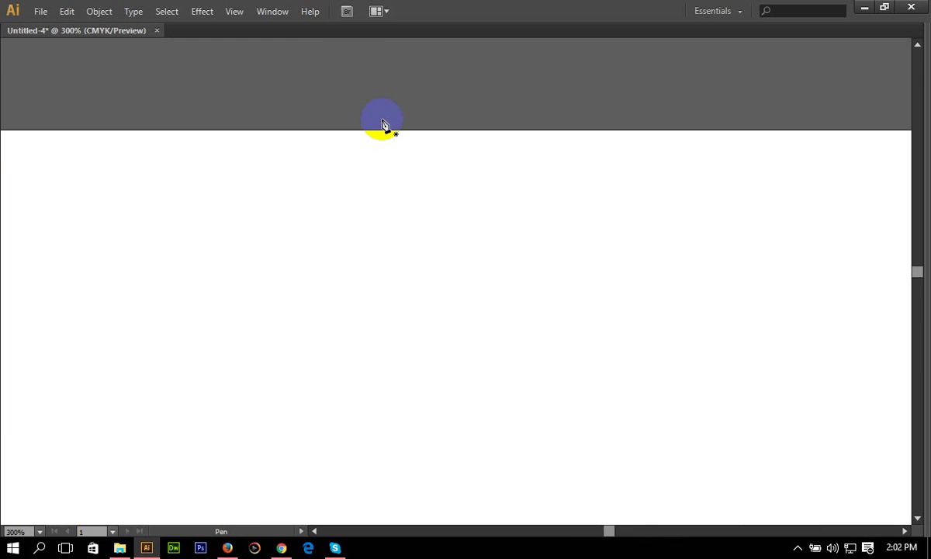
scroll(334, 256, down, 2)
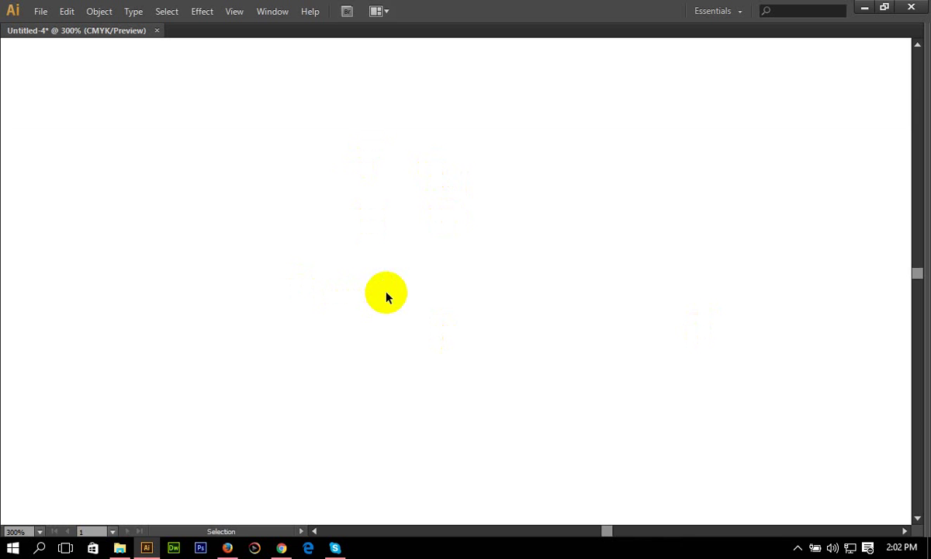
key(ctrl+minus)
key(ctrl+minus)
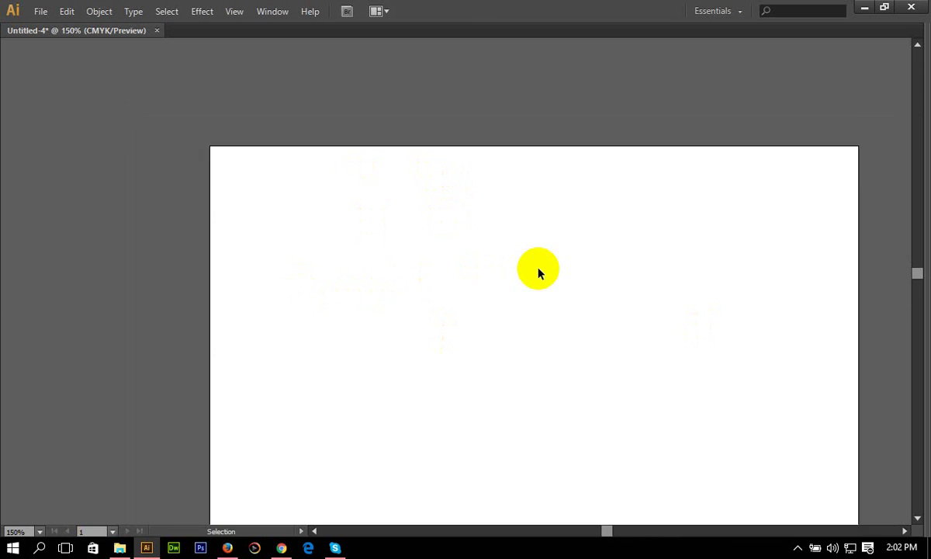
key(ctrl+minus)
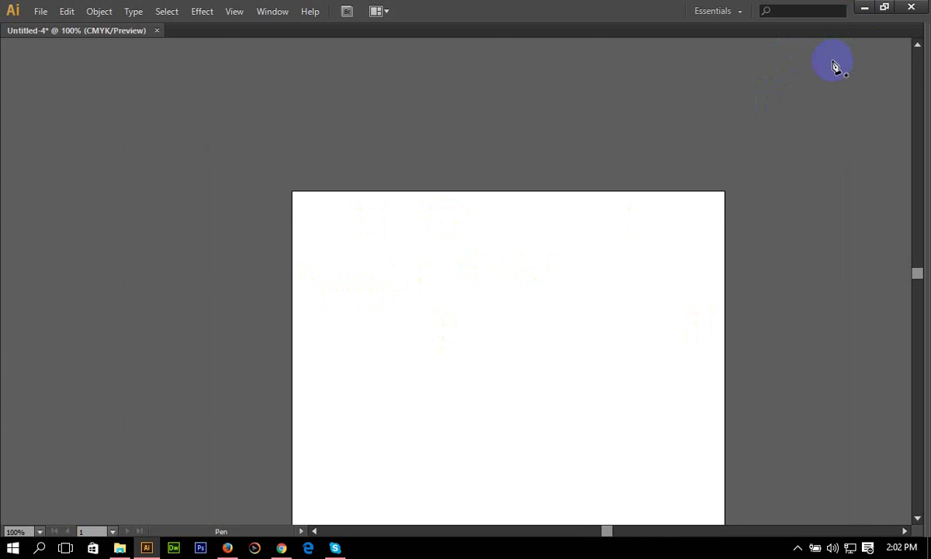
key(Tab)
scroll(476, 252, down, 1)
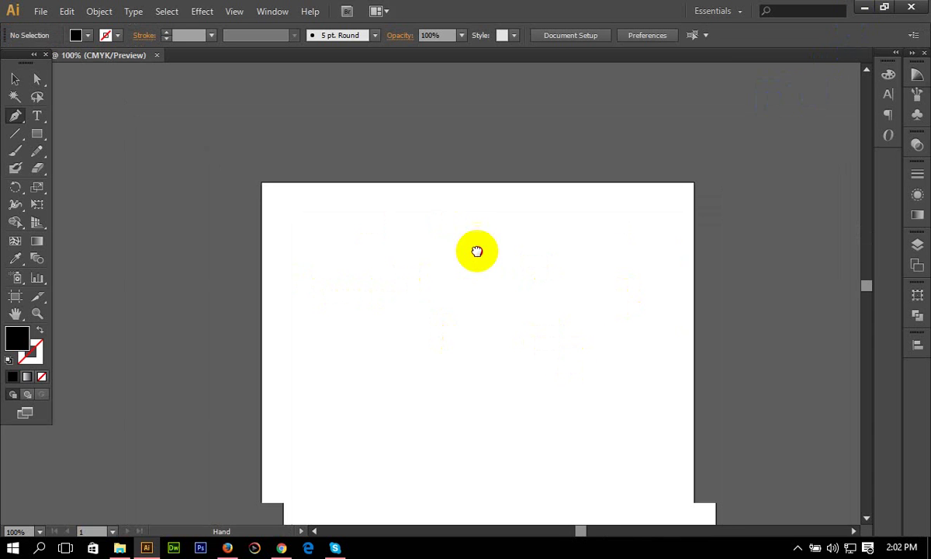
scroll(466, 232, down, 3)
scroll(465, 233, right, 2)
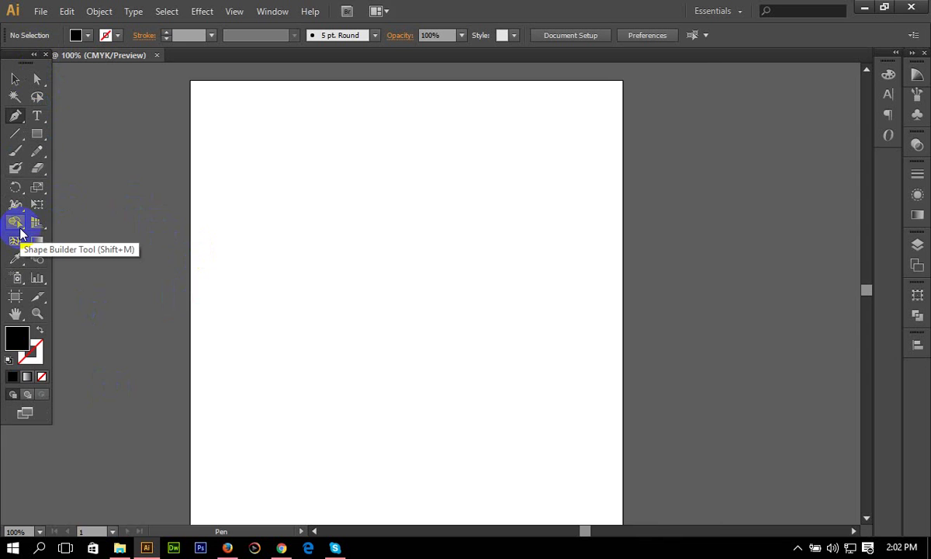
Zoom to 200% and pan to the artboard's top-left corner
key(ctrl+plus)
drag(184, 244, 232, 299)
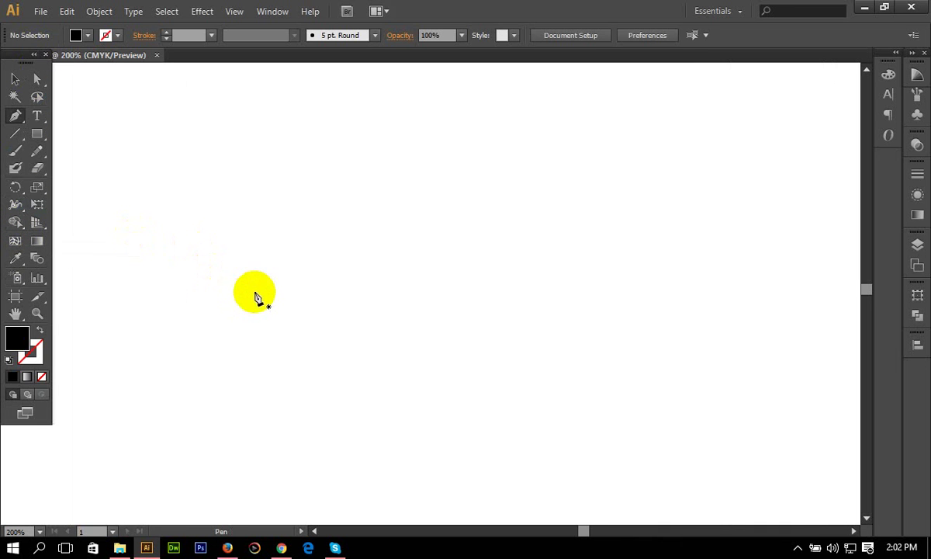
key(space)
drag(381, 263, 418, 277)
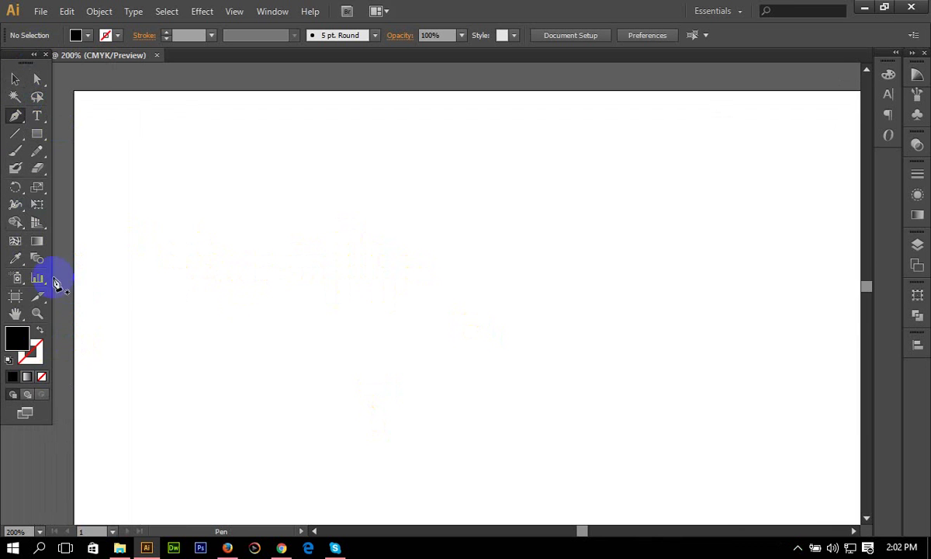
Browse the Pen tool variants and Direct Selection, then open the Type tool flyout
drag(19, 120, 11, 117)
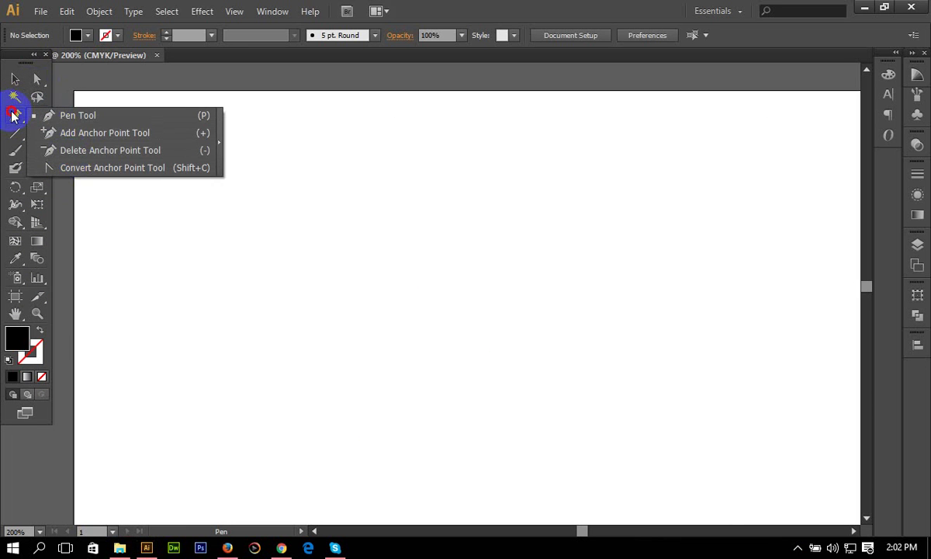
click(12, 117)
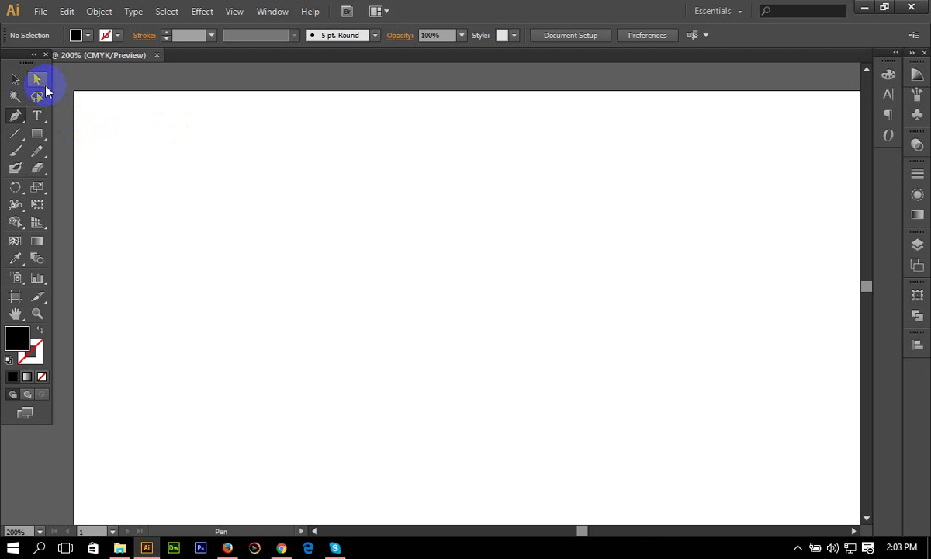
click(39, 80)
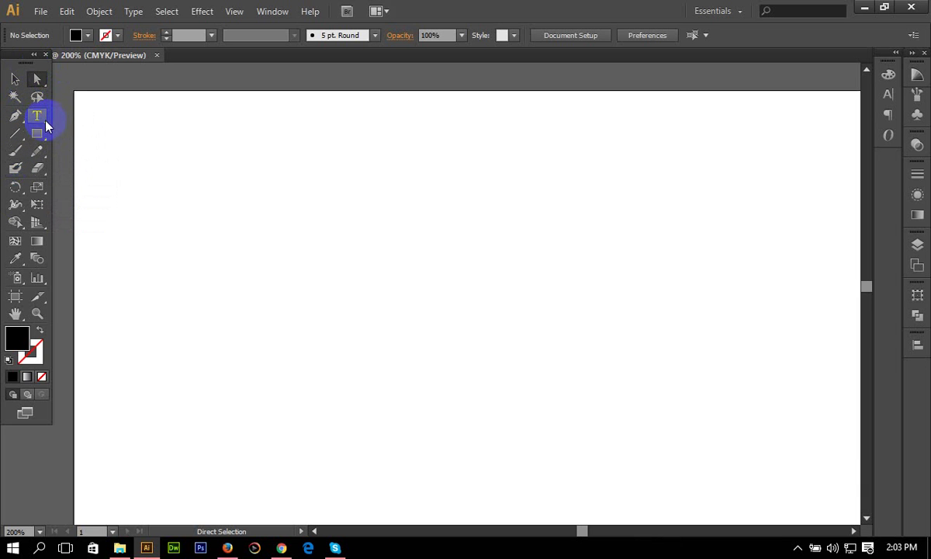
click(42, 122)
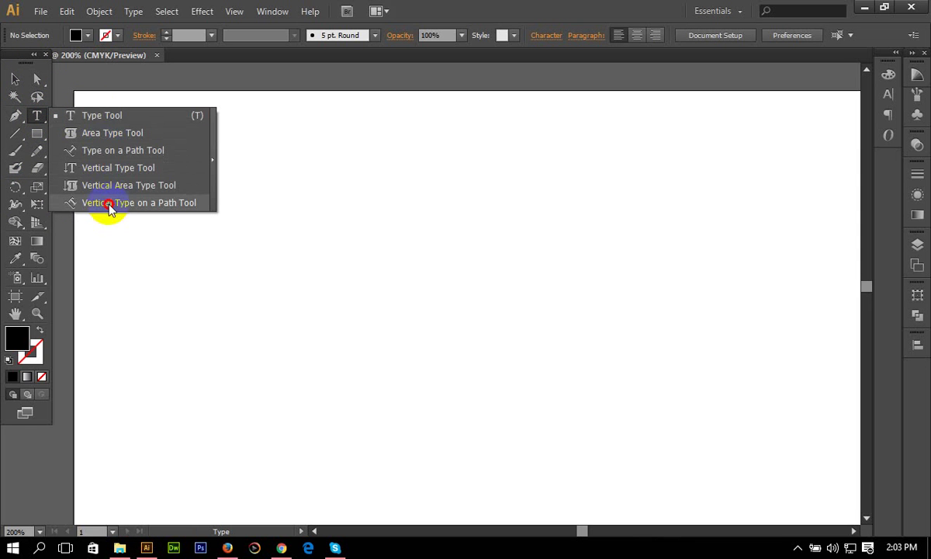
Tear off the six type tools as a floating strip, close it, and return to the Selection tool
click(214, 163)
drag(85, 131, 370, 118)
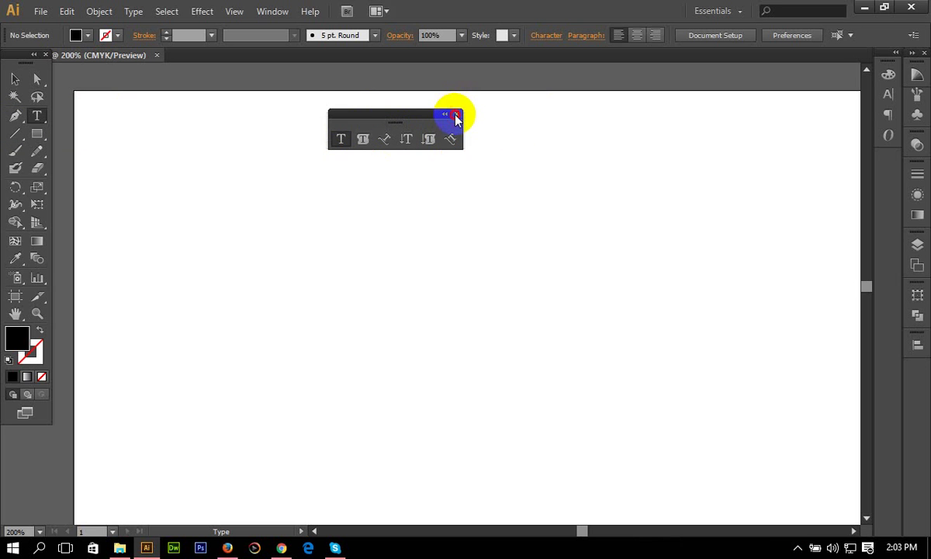
click(456, 115)
click(16, 78)
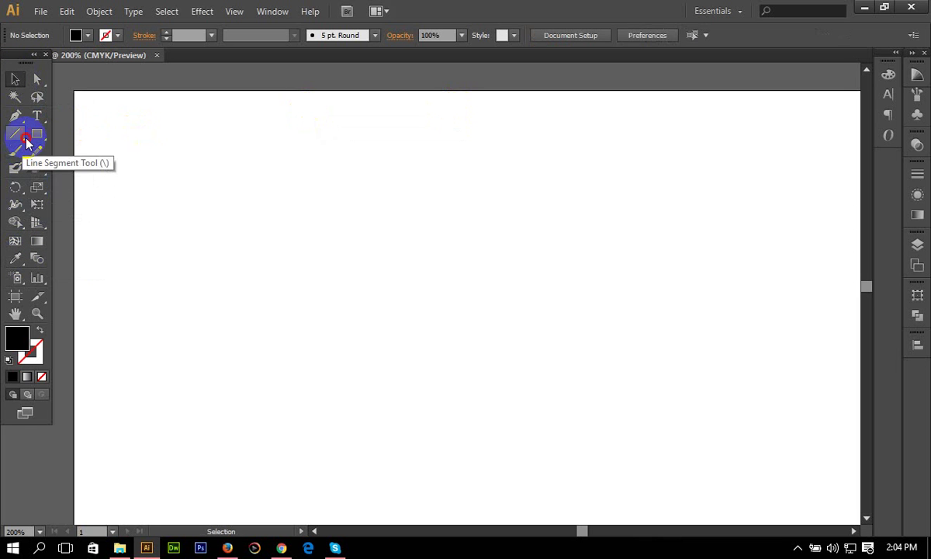
Float the Line Segment, Rectangle and Eraser tool groups as panels over the canvas
drag(14, 132, 166, 175)
drag(83, 145, 289, 147)
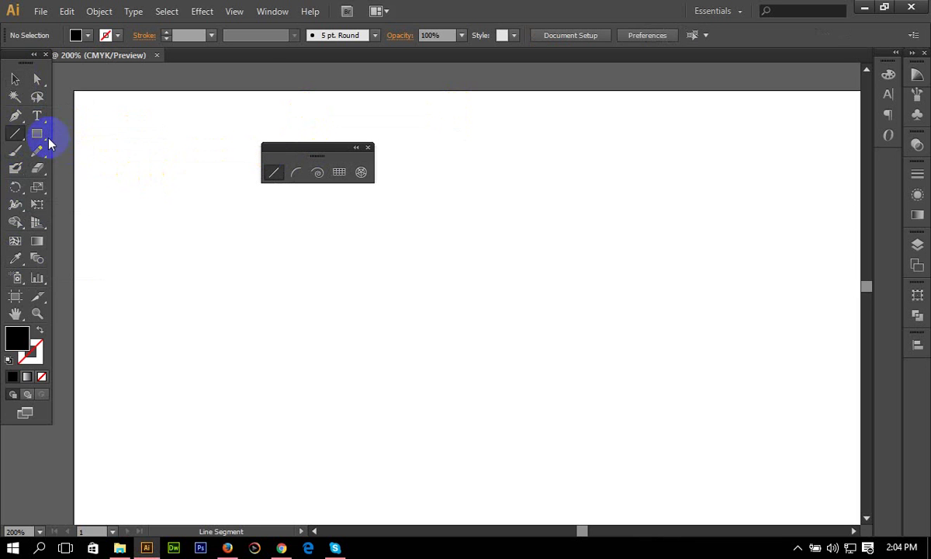
drag(39, 138, 198, 180)
drag(109, 143, 520, 232)
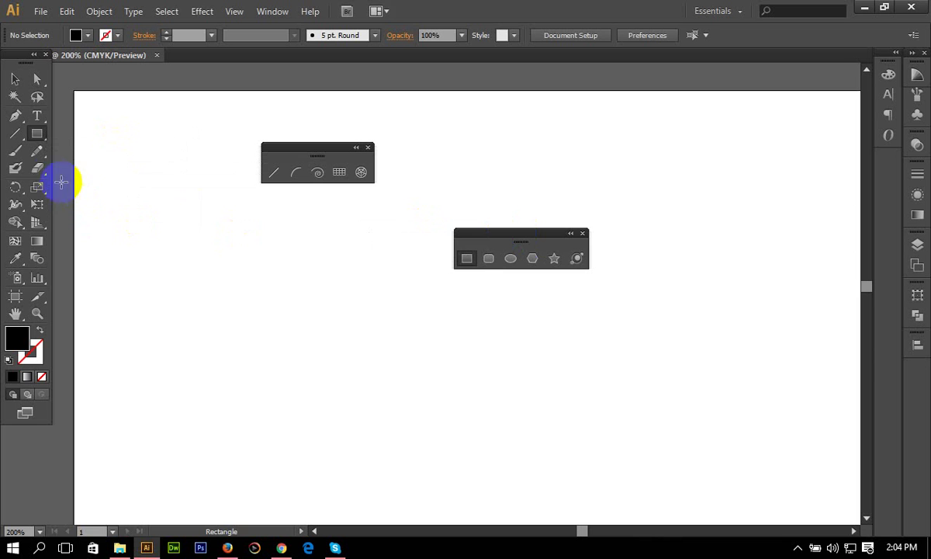
drag(39, 168, 181, 189)
drag(93, 180, 312, 237)
Float the Scale and Pen tool groups as panels near the canvas top
drag(42, 197, 158, 208)
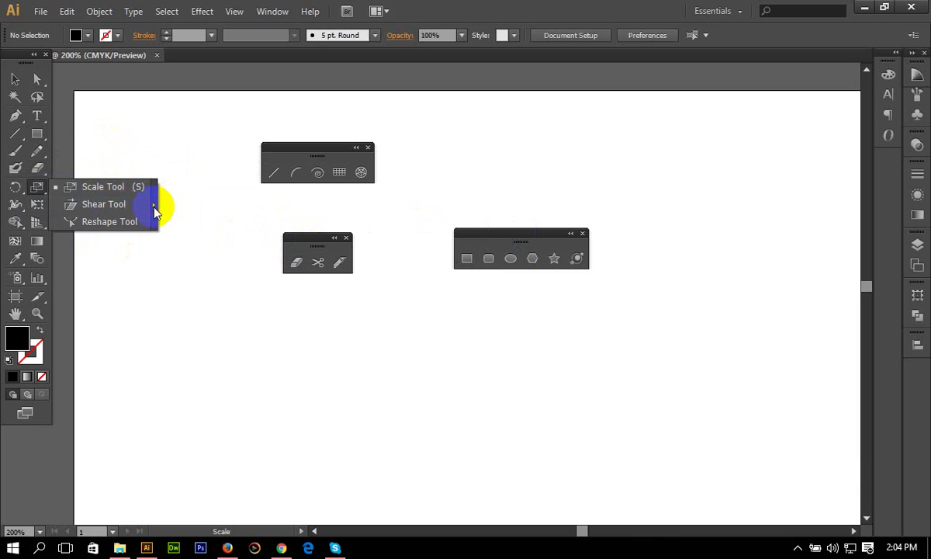
drag(157, 206, 158, 205)
drag(86, 196, 419, 138)
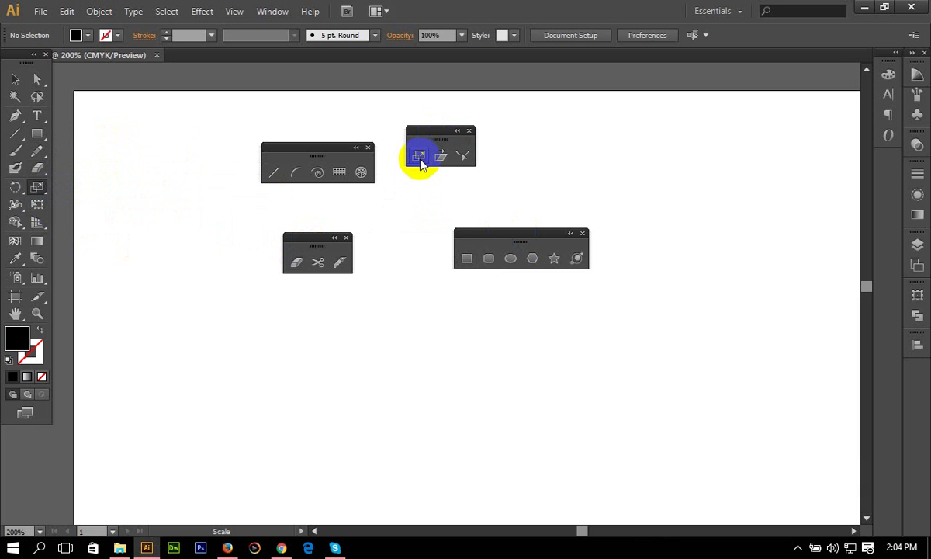
click(444, 160)
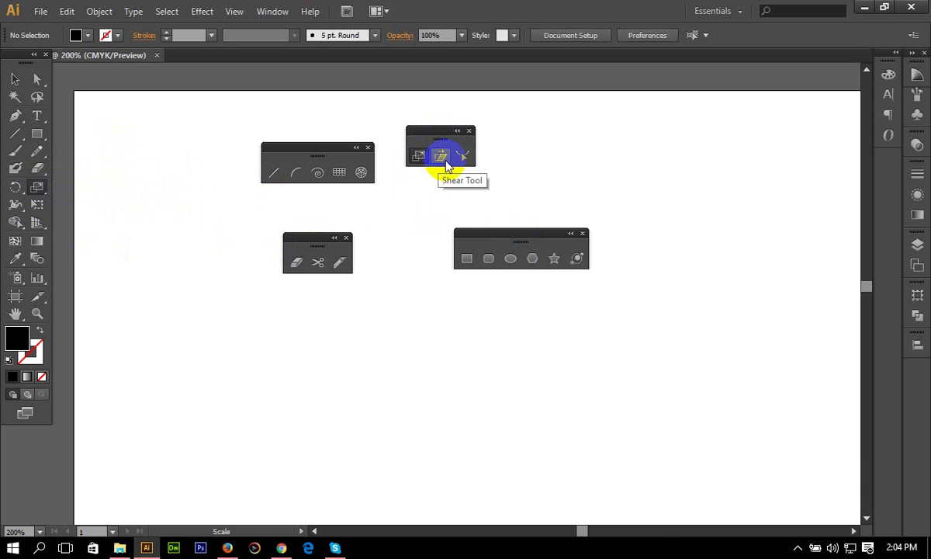
click(418, 155)
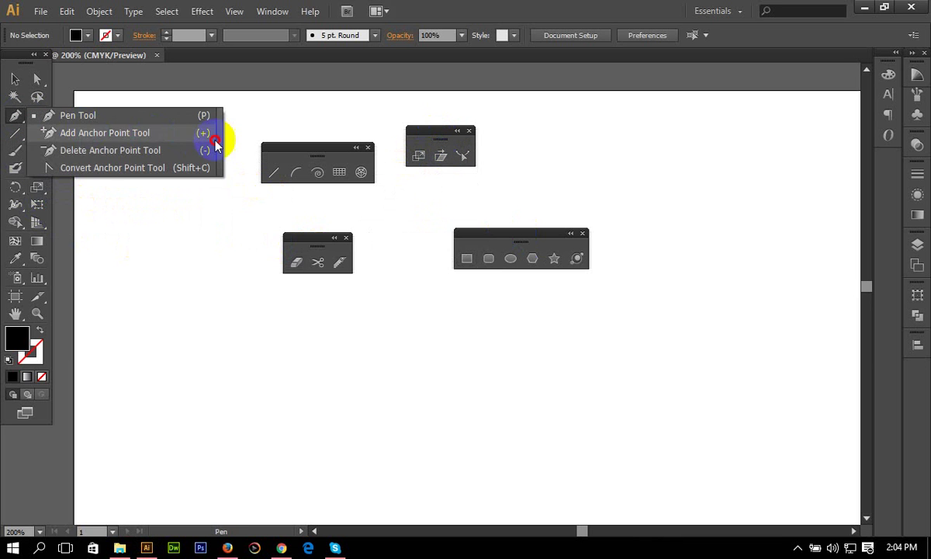
drag(22, 120, 219, 147)
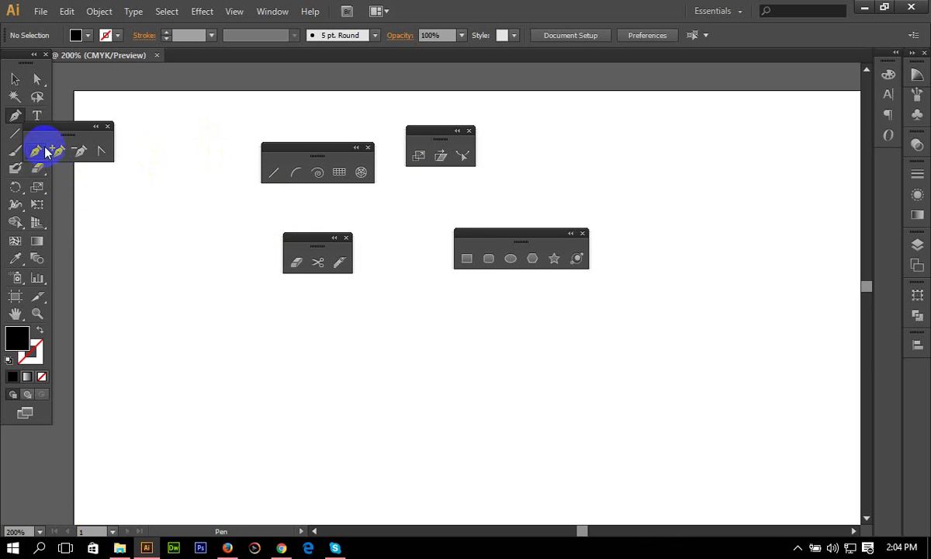
click(58, 152)
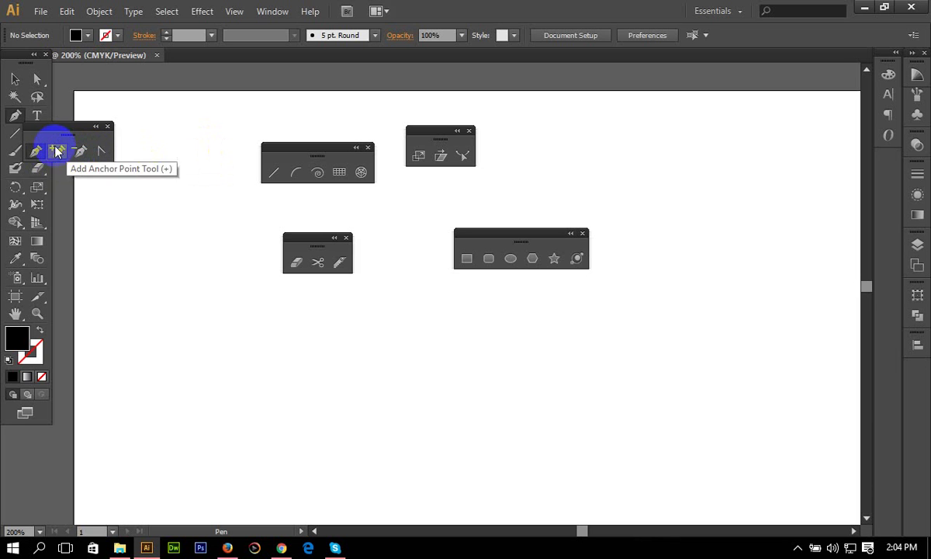
drag(60, 129, 164, 99)
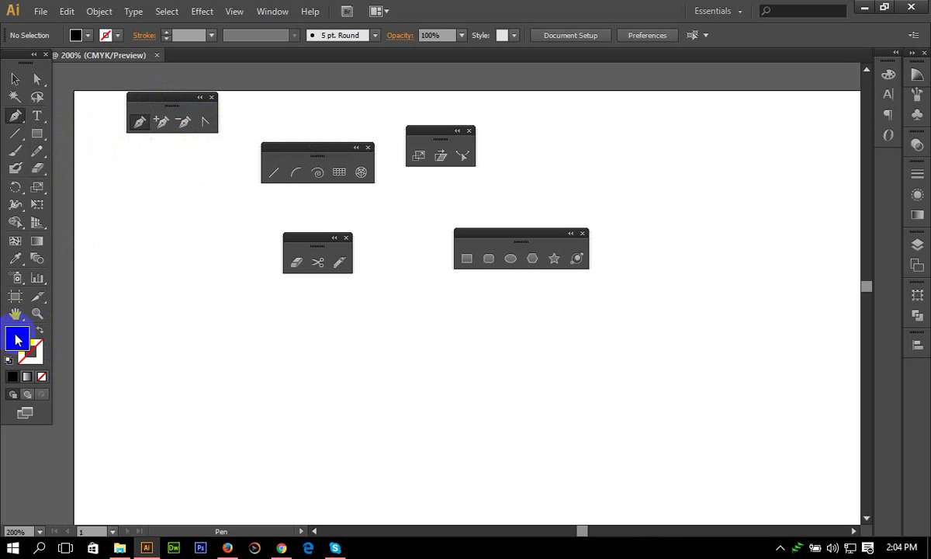
Switch between the Stroke and Fill swatches, leaving Fill active, and pick the Rectangle tool
click(35, 354)
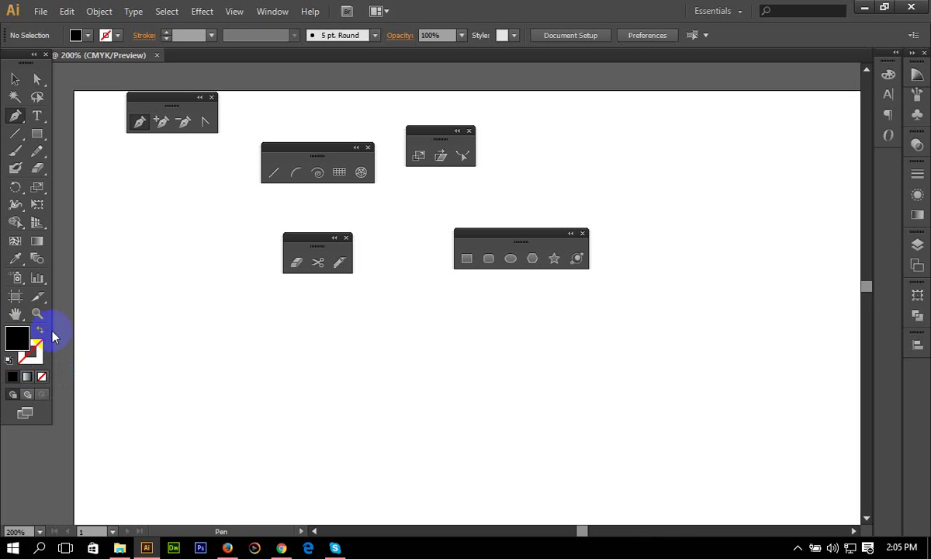
click(35, 348)
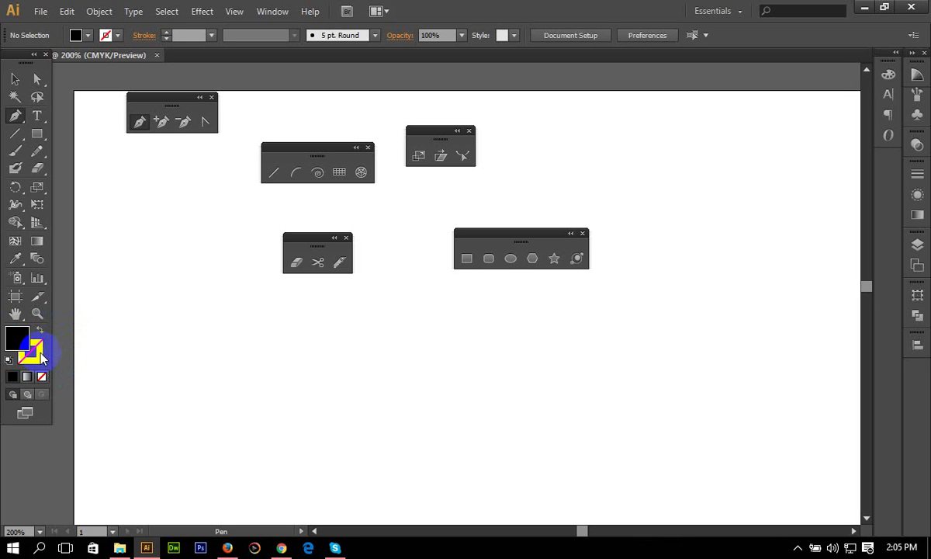
click(23, 335)
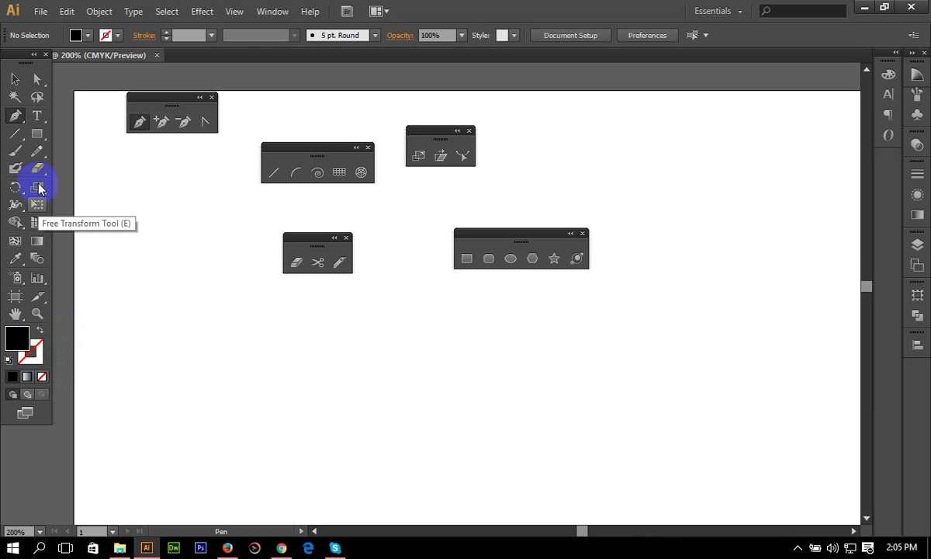
click(37, 133)
Set fill to None, draw a wide black-outlined rectangle, and select it with the Selection tool
key(slash)
drag(243, 365, 460, 477)
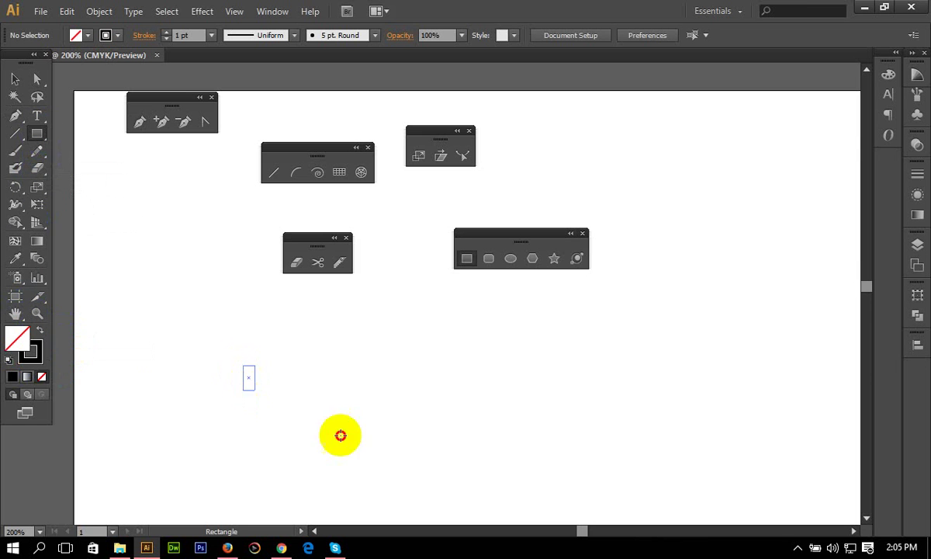
click(14, 78)
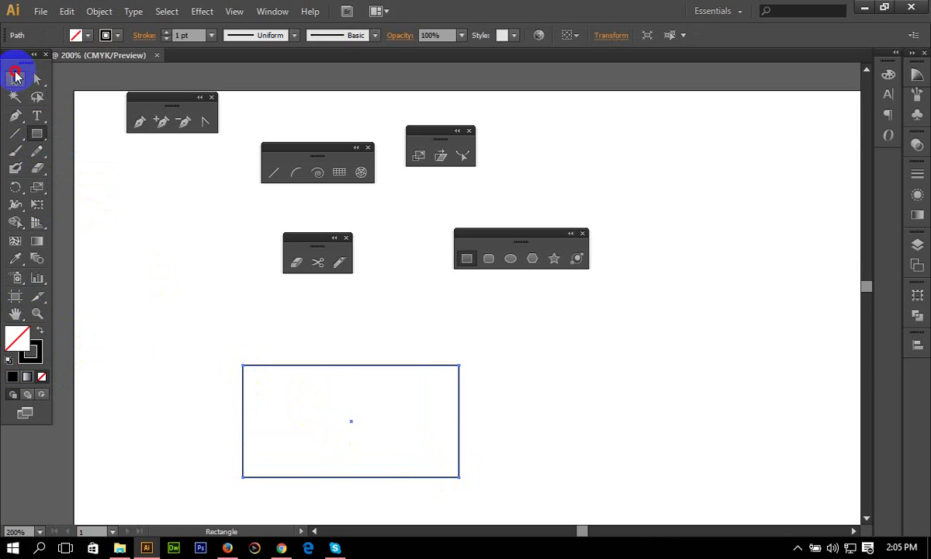
click(675, 392)
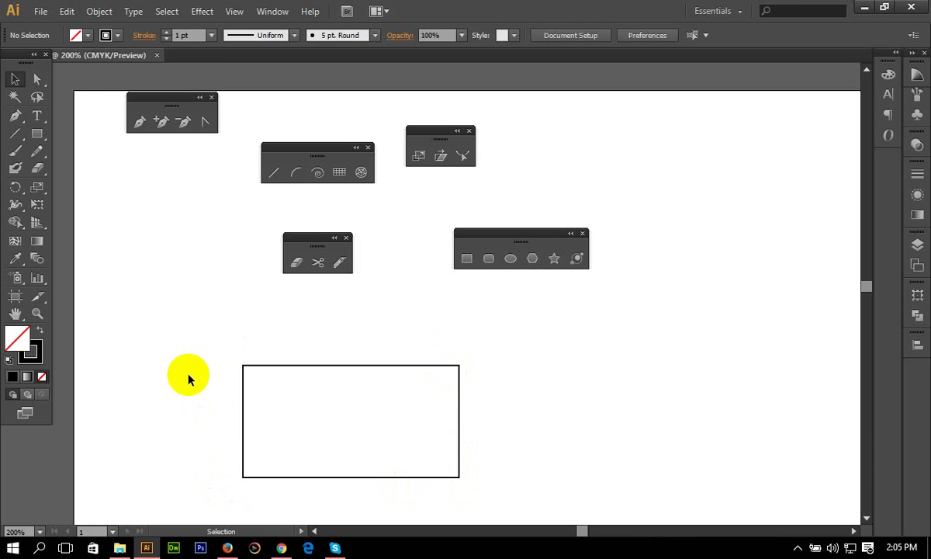
drag(193, 379, 365, 428)
click(528, 414)
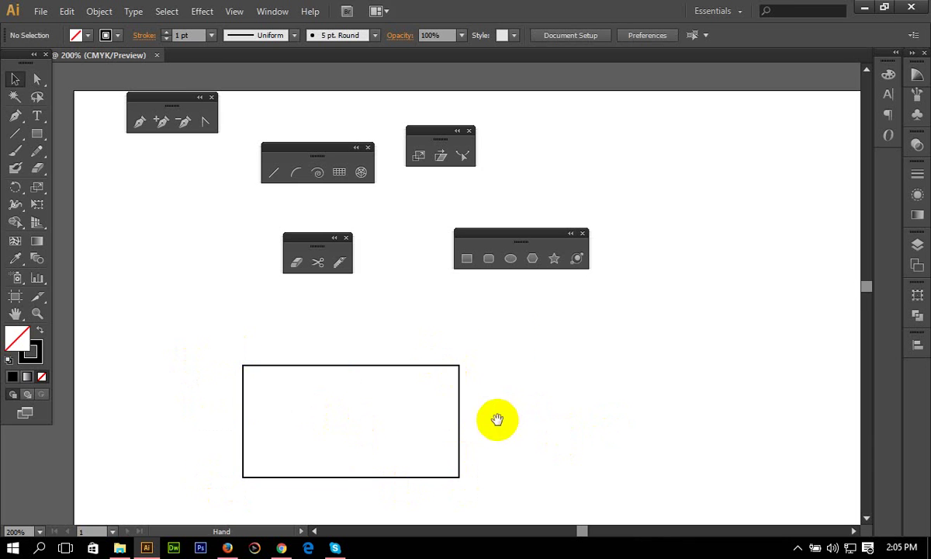
drag(498, 419, 511, 301)
click(472, 330)
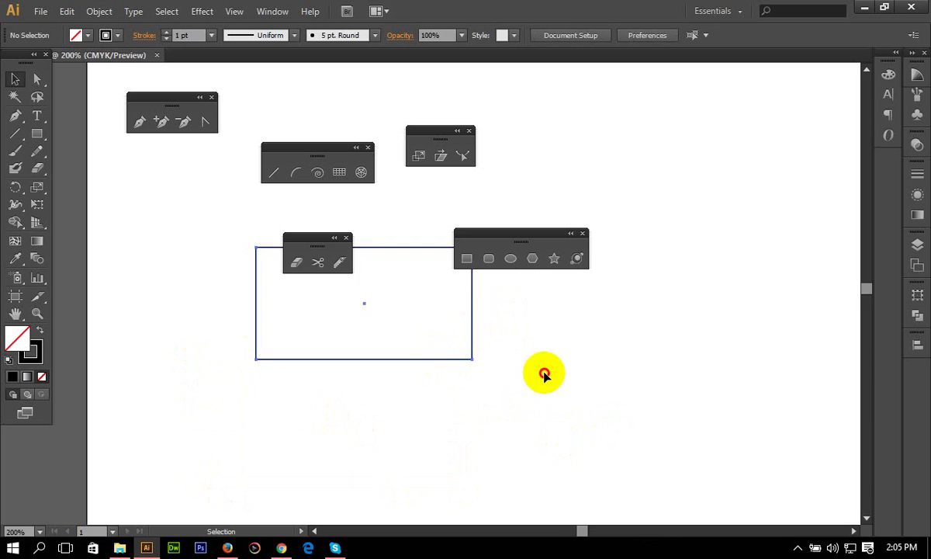
mouse_move(545, 374)
mouse_down()
mouse_move(688, 381)
mouse_move(549, 373)
mouse_move(521, 413)
mouse_move(767, 364)
mouse_move(618, 407)
mouse_up()
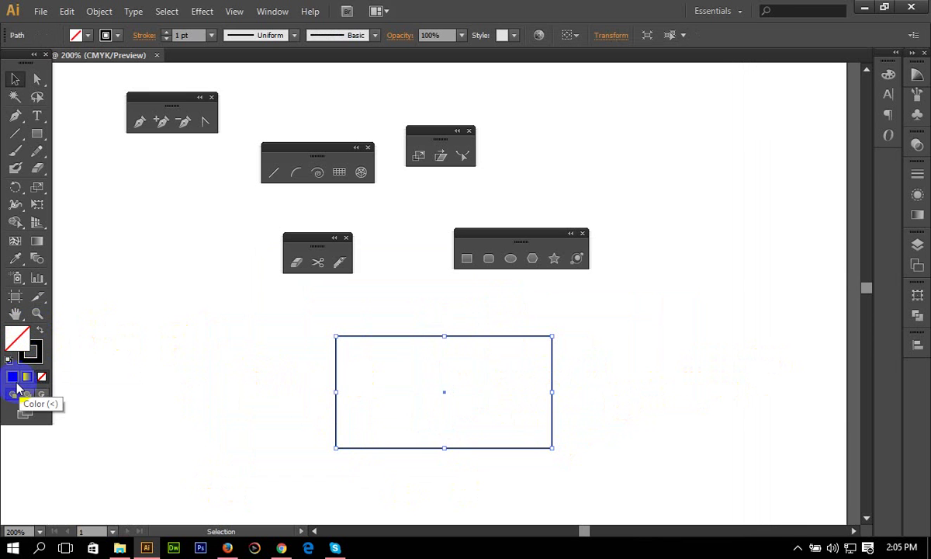
Fill the rectangle solid black and set its stroke to None
click(13, 377)
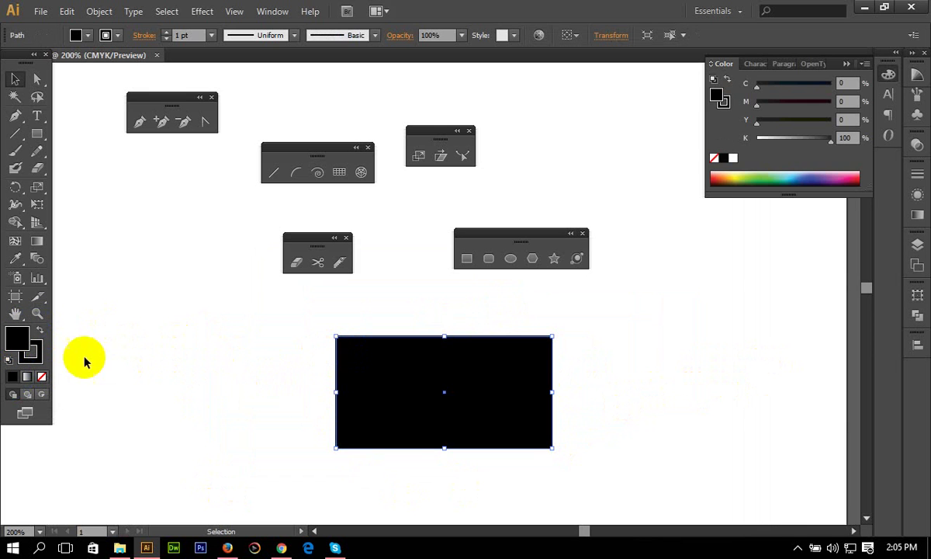
click(197, 357)
click(31, 354)
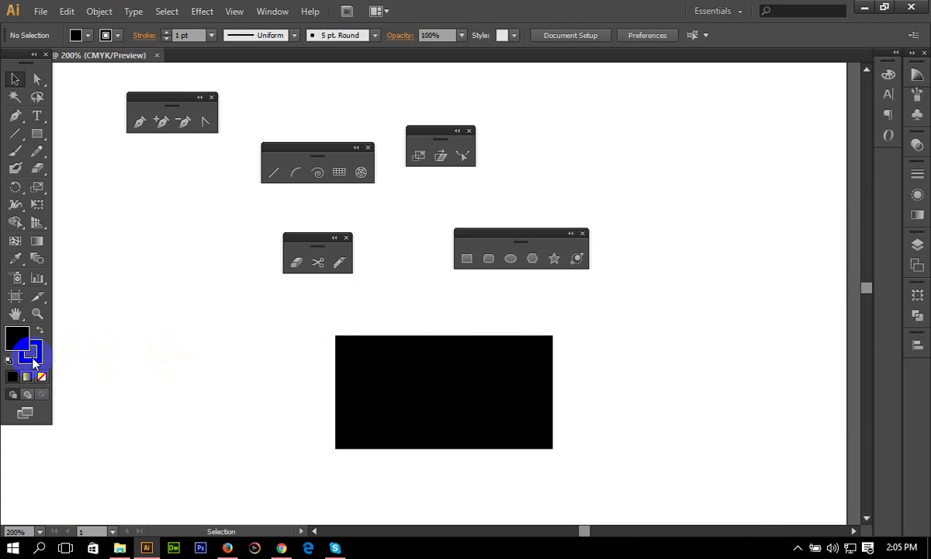
click(42, 377)
Select and deselect the black rectangle, then open the Color panel for the fill
click(374, 369)
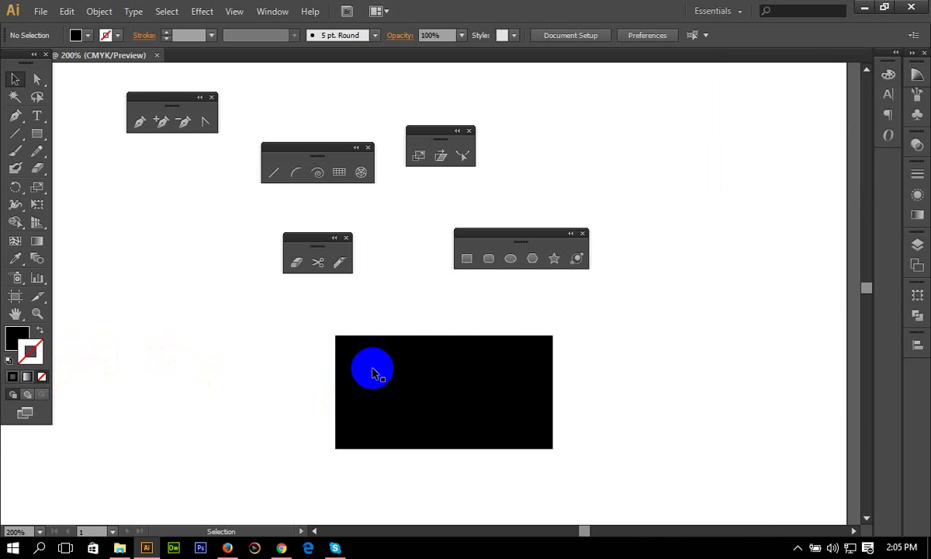
click(475, 365)
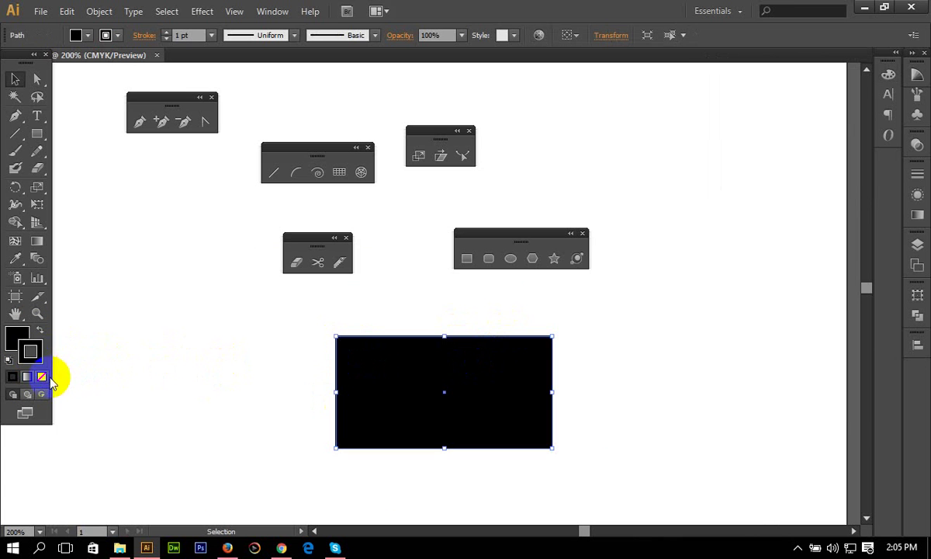
click(311, 394)
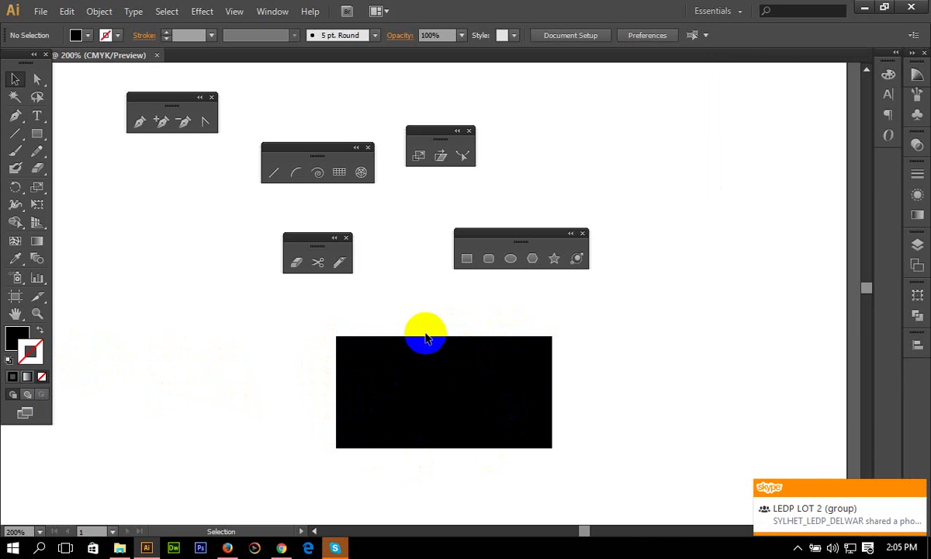
click(17, 340)
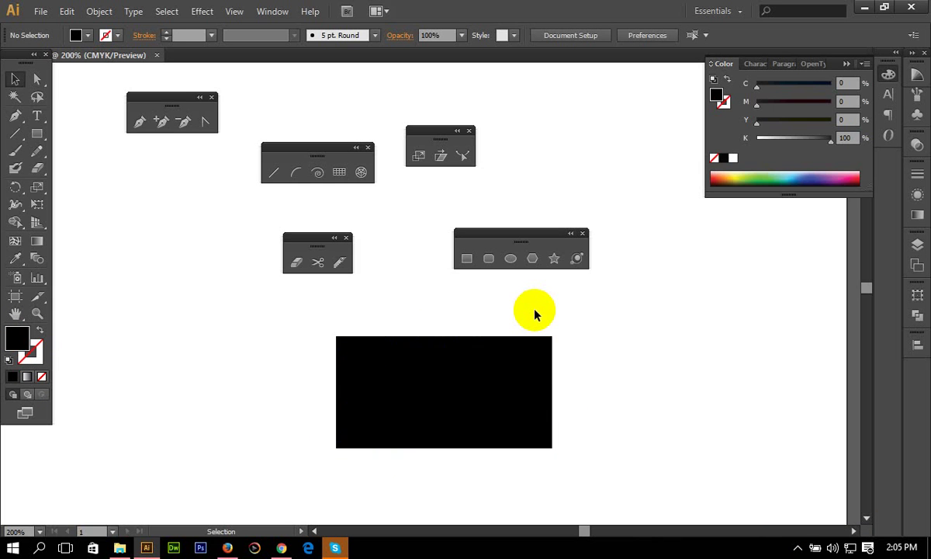
Delete the black rectangle and reset the fill to white
drag(524, 328, 367, 426)
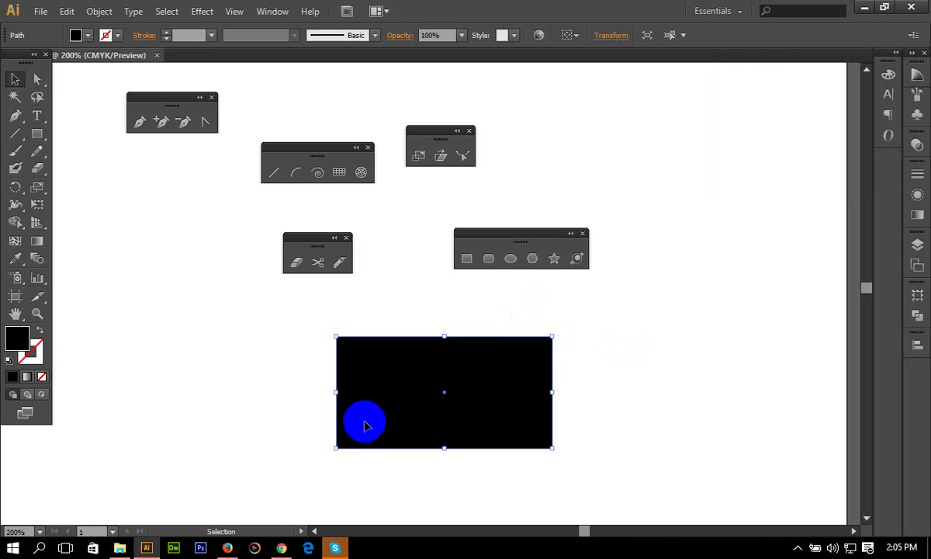
key(Delete)
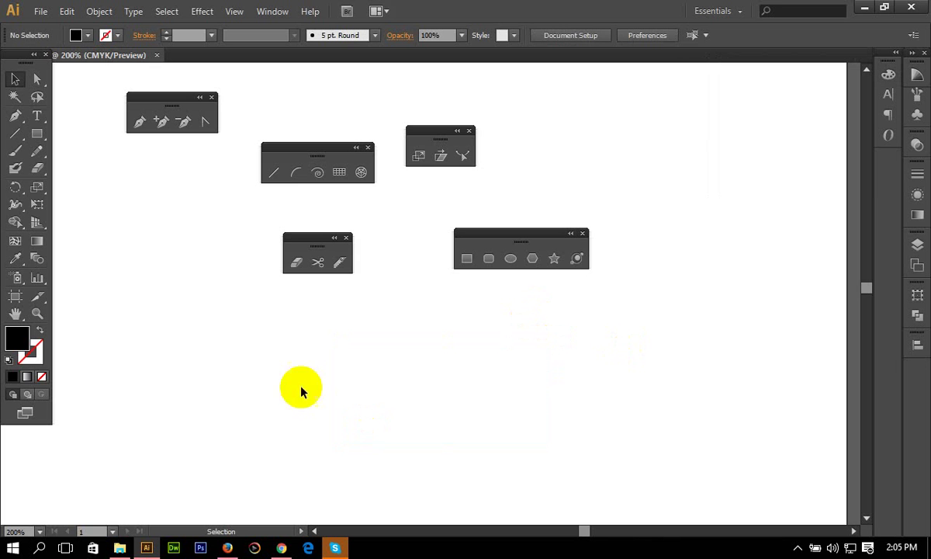
click(23, 340)
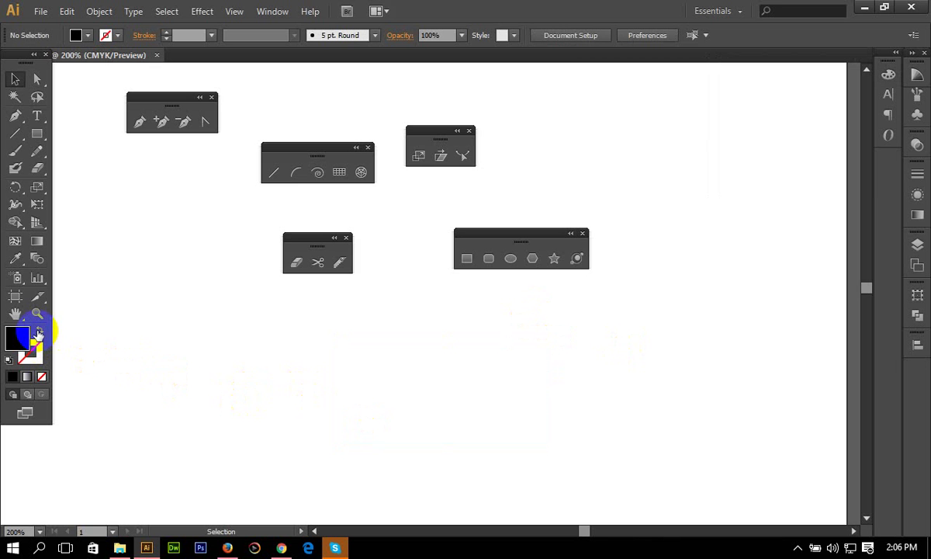
click(16, 259)
click(158, 308)
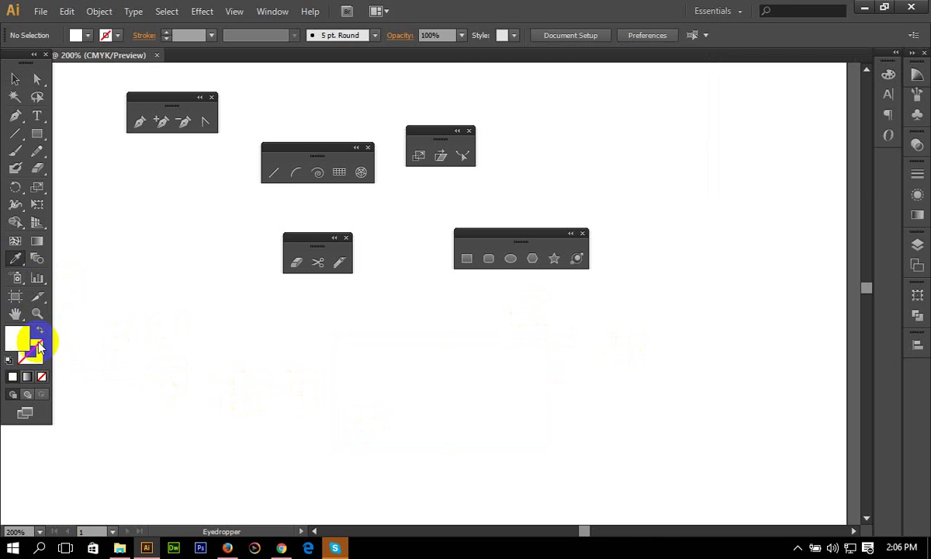
Set the stroke to 100% K black in the Color panel and start a new rectangle
click(31, 352)
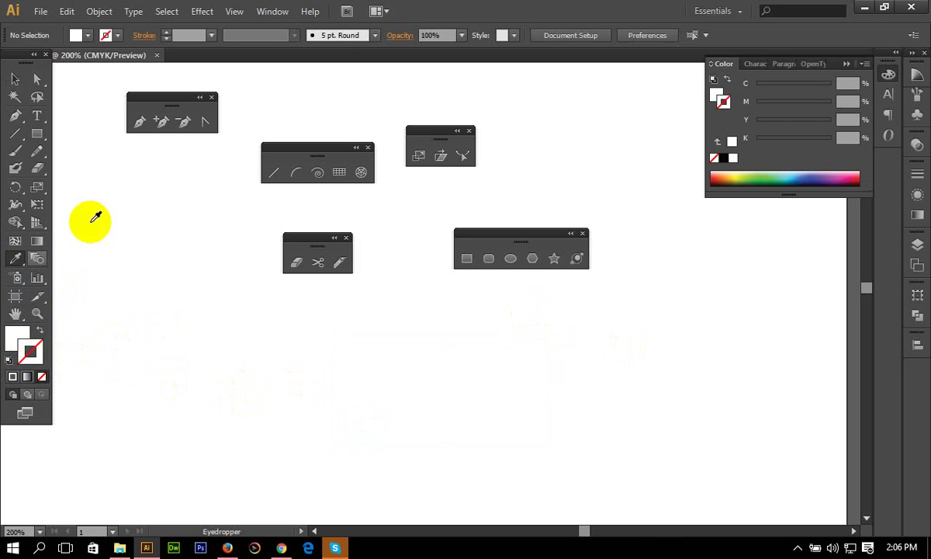
click(718, 146)
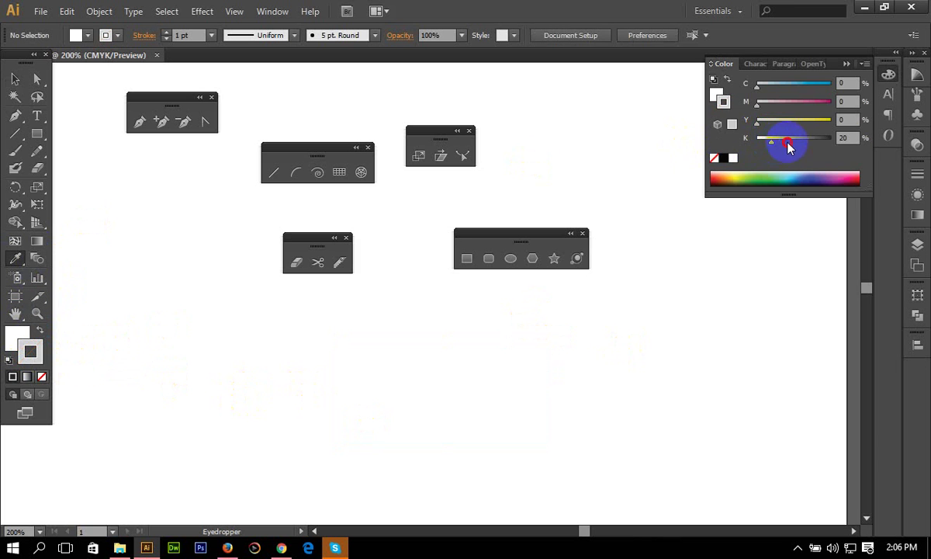
drag(774, 145, 756, 127)
click(15, 79)
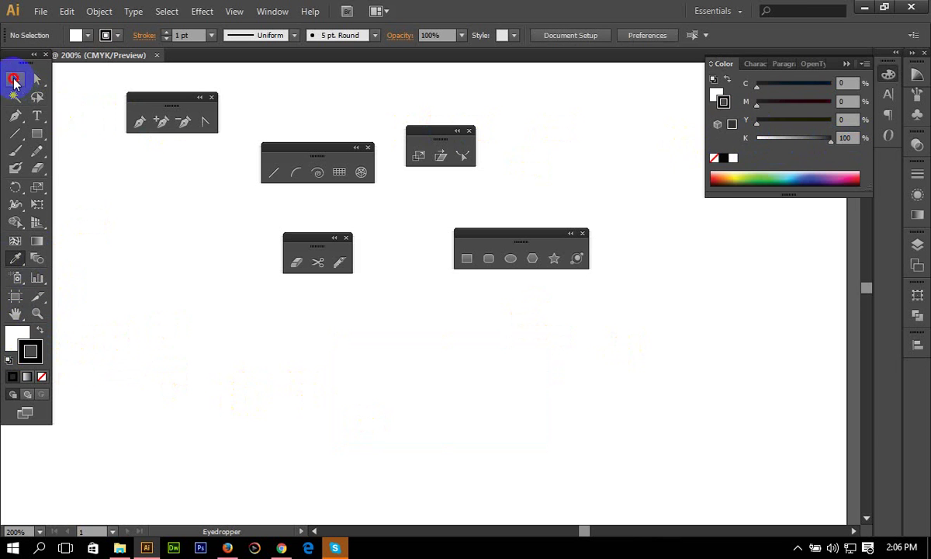
click(37, 133)
click(300, 261)
Draw a rectangle in the lower canvas, then practise selecting and deselecting it
drag(245, 339, 512, 490)
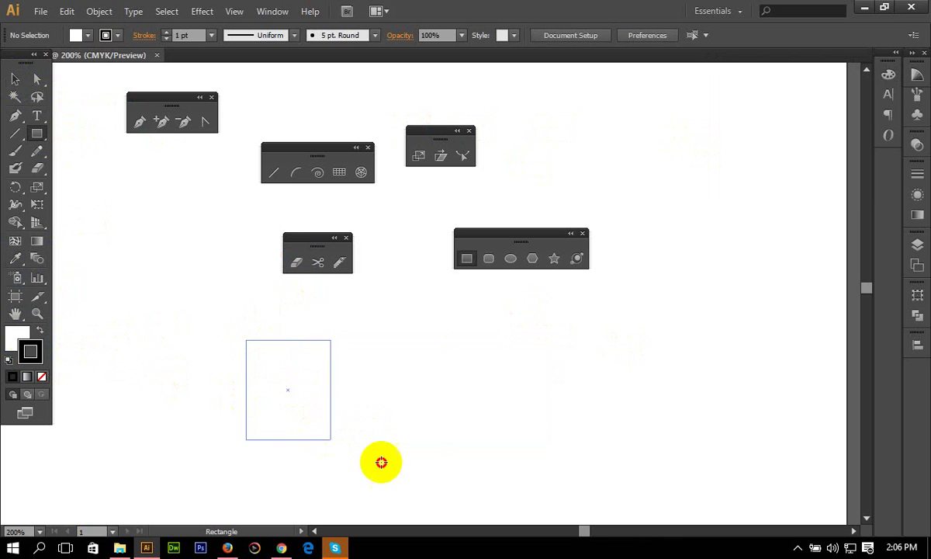
click(15, 78)
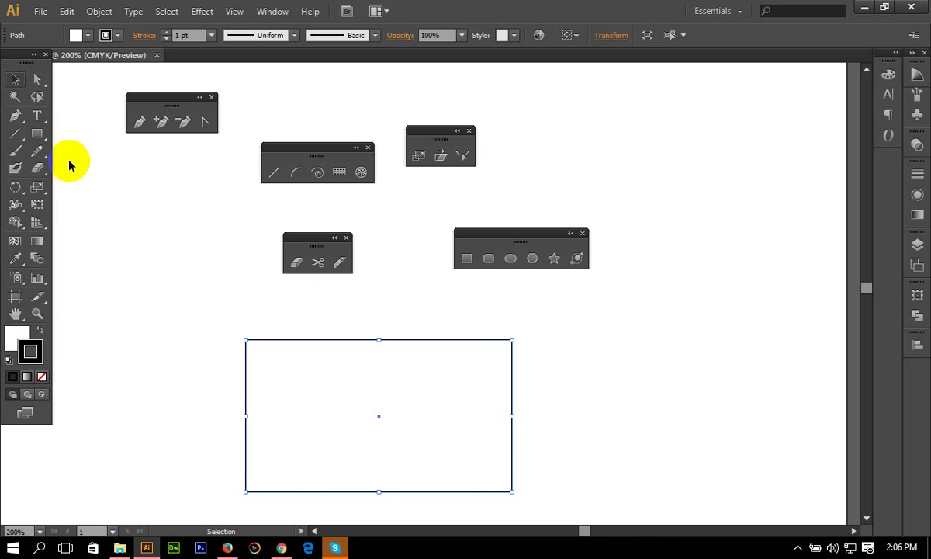
click(152, 341)
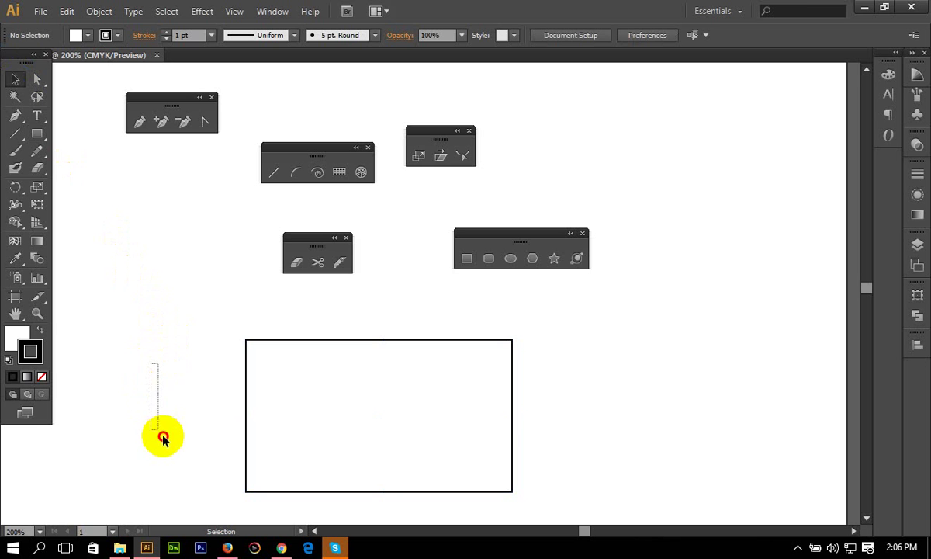
click(324, 398)
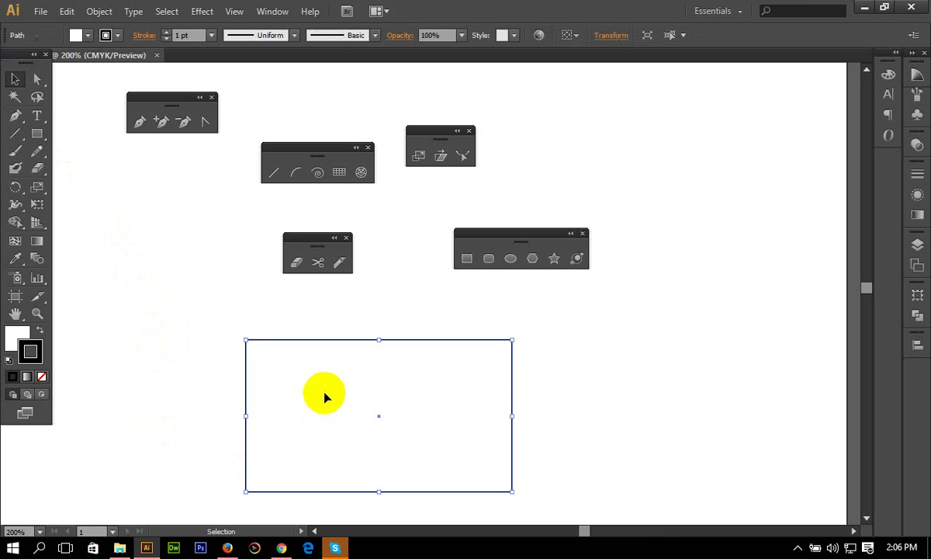
click(582, 388)
drag(137, 413, 297, 431)
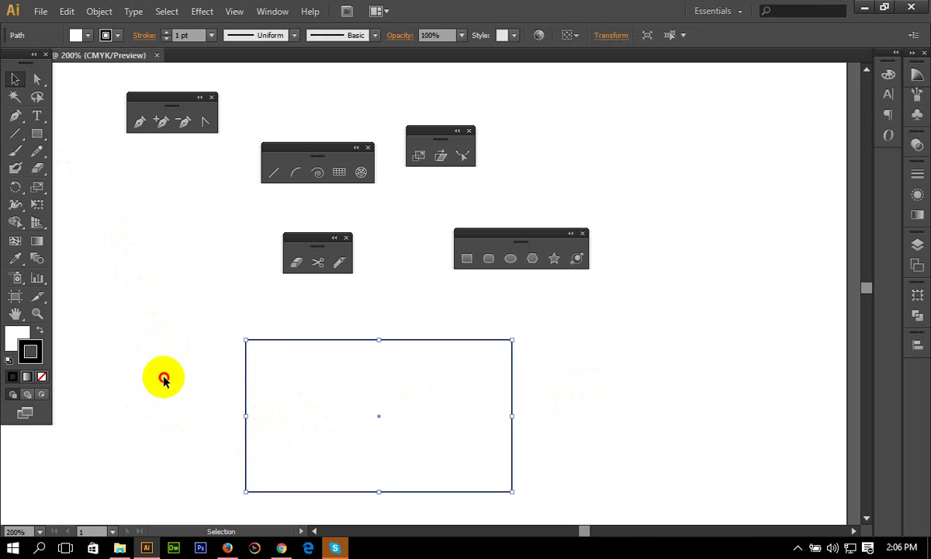
click(163, 378)
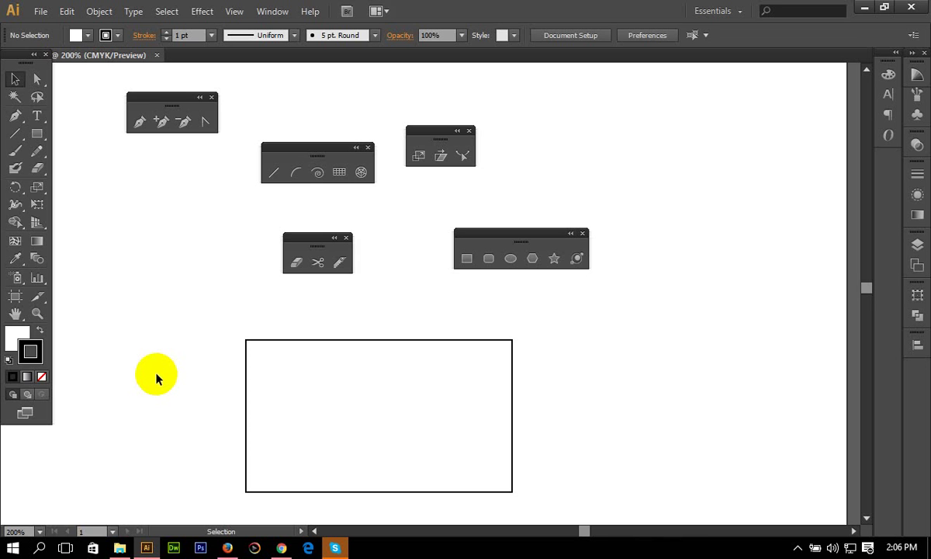
Marquee-select the rectangle by its edge, nudge it slightly right, and make Fill active
drag(156, 377, 264, 395)
click(582, 366)
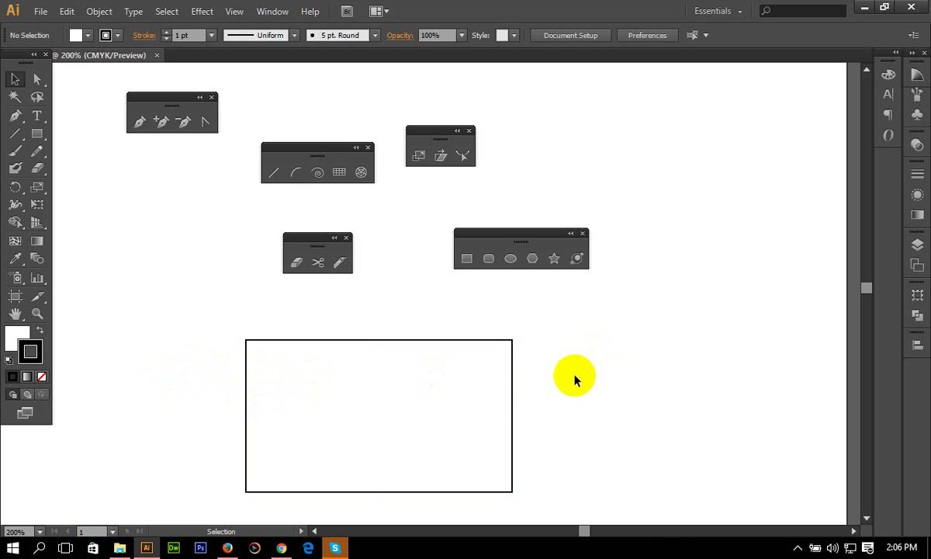
drag(608, 372, 432, 451)
drag(358, 383, 361, 383)
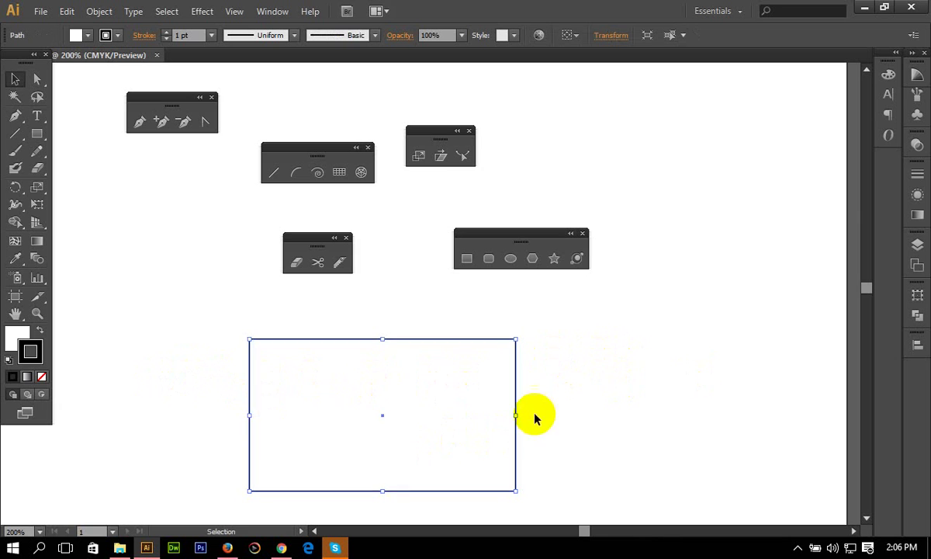
click(534, 417)
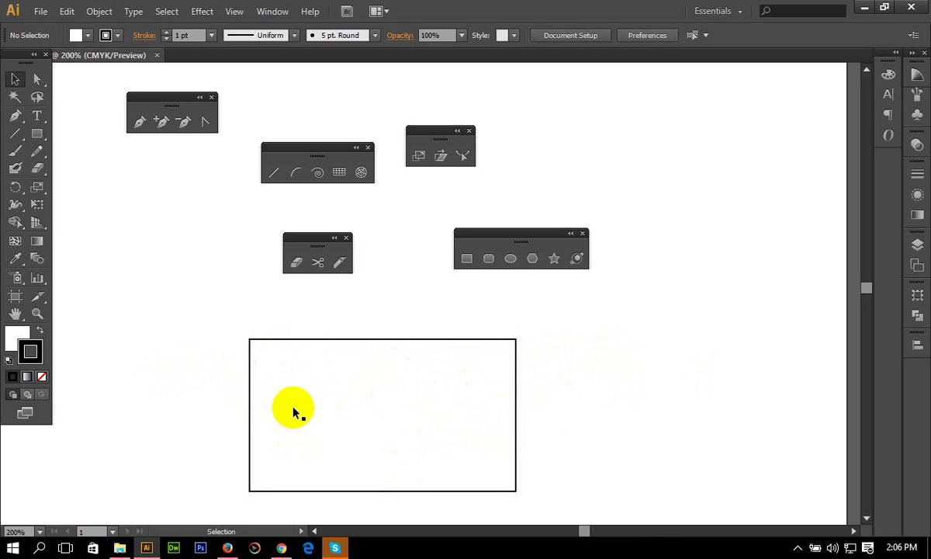
click(13, 338)
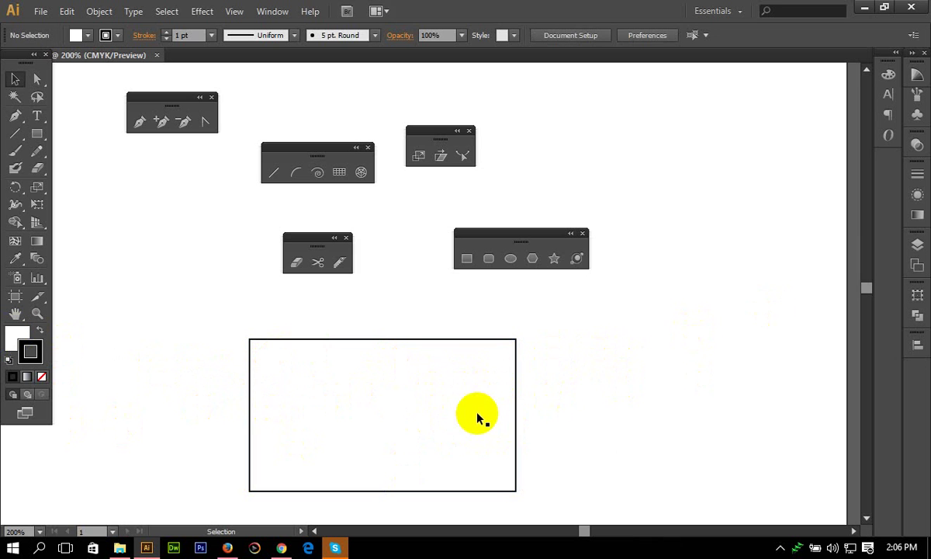
Drag the rectangle around until it sits toward the lower centre of the canvas
drag(515, 359, 756, 399)
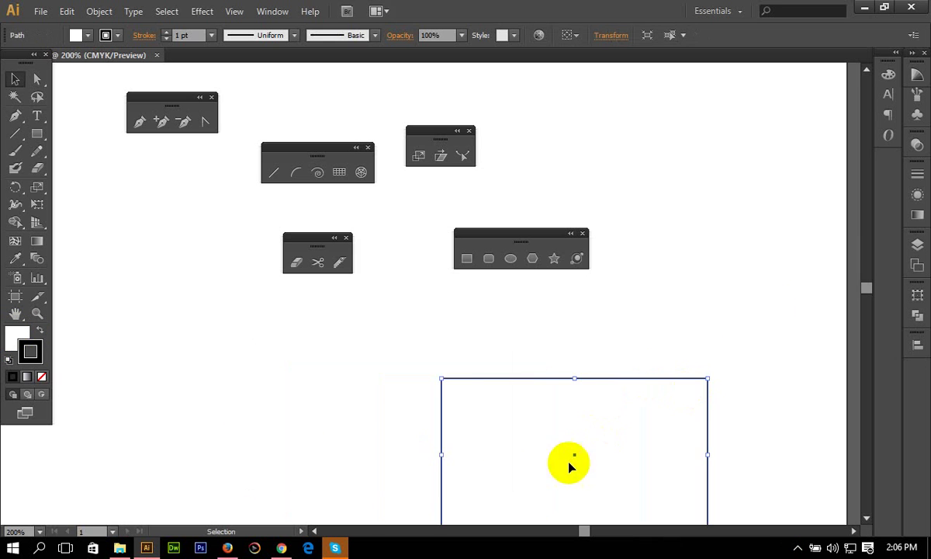
mouse_move(568, 465)
mouse_down()
mouse_move(388, 405)
mouse_move(261, 407)
mouse_move(367, 432)
mouse_up()
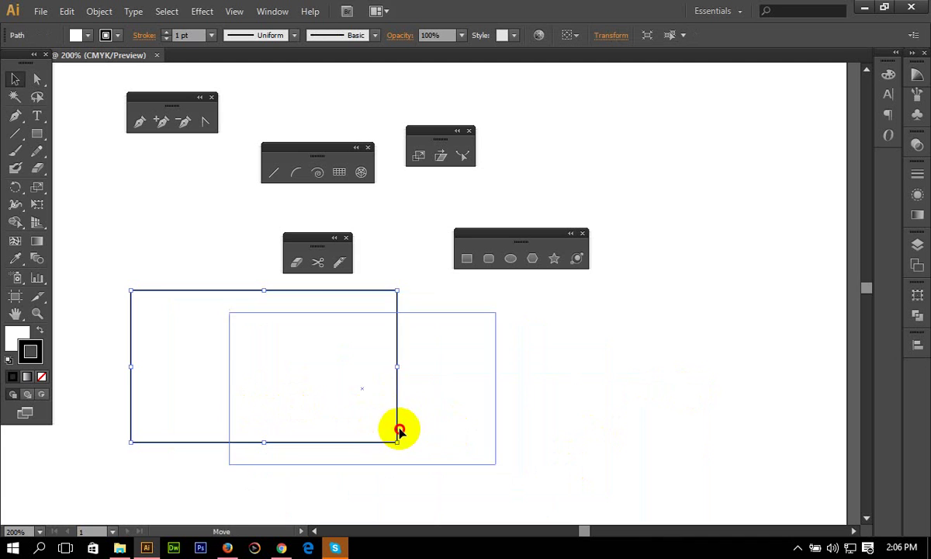
drag(272, 428, 276, 465)
mouse_move(215, 396)
mouse_down()
mouse_move(190, 386)
mouse_move(178, 358)
mouse_up()
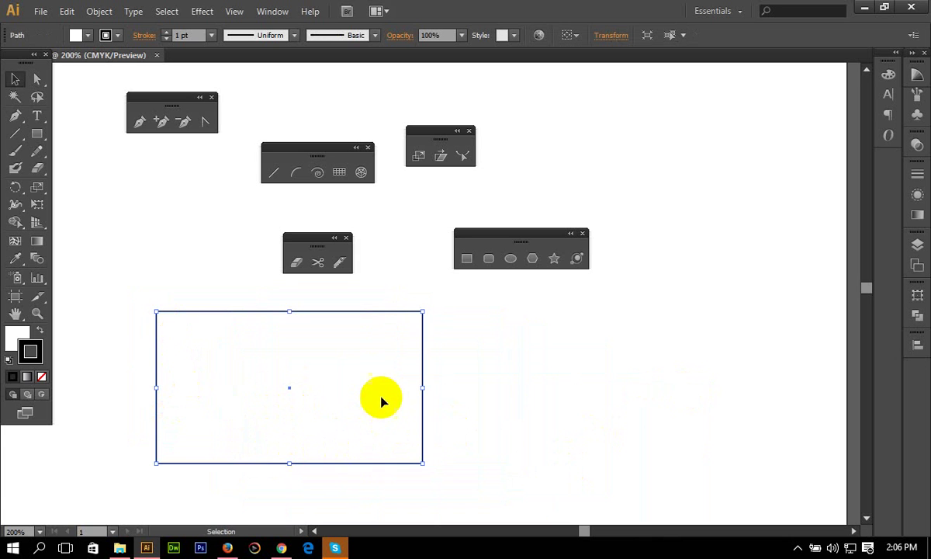
drag(413, 329, 654, 343)
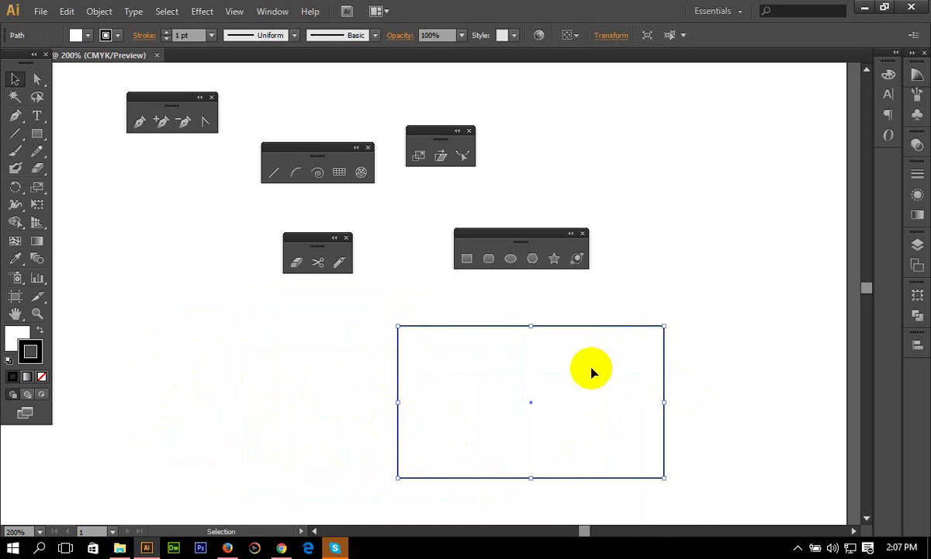
drag(590, 398, 518, 402)
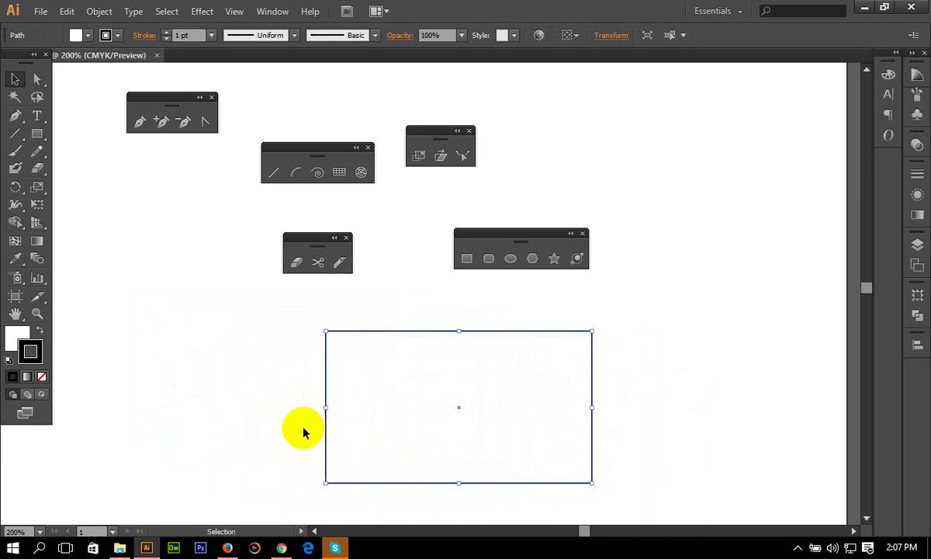
Set the rectangle's fill to None so only the black outline remains, then deselect
click(14, 339)
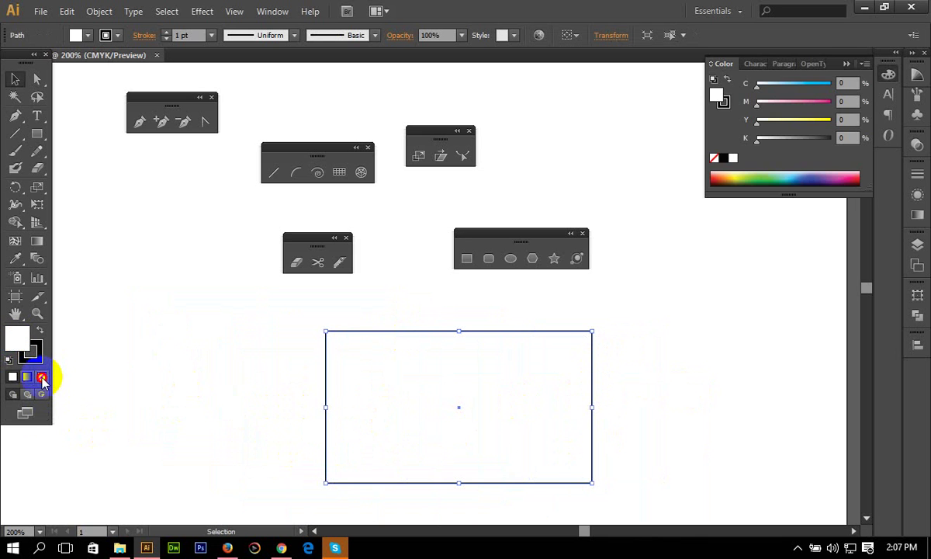
click(42, 377)
click(373, 427)
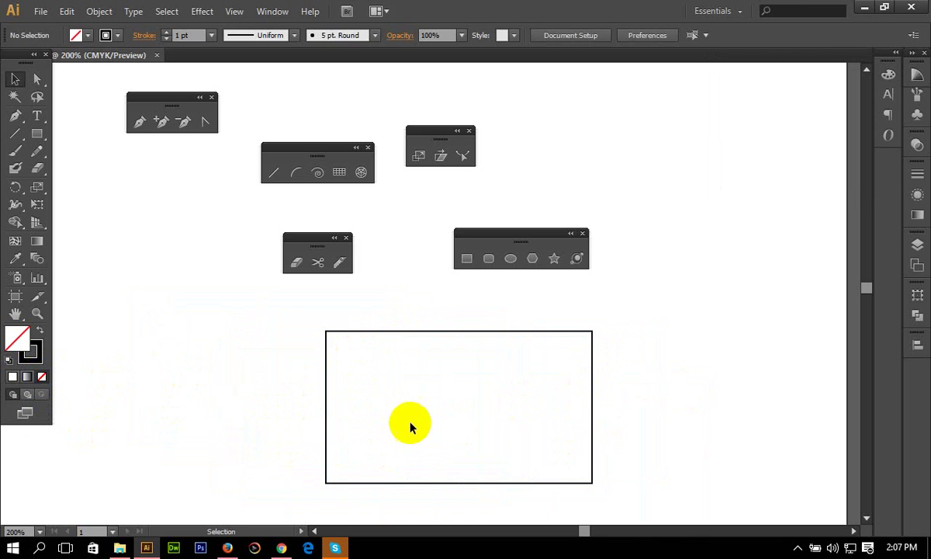
Drag the outlined rectangle by its corner further left and deselect it
drag(559, 451, 436, 448)
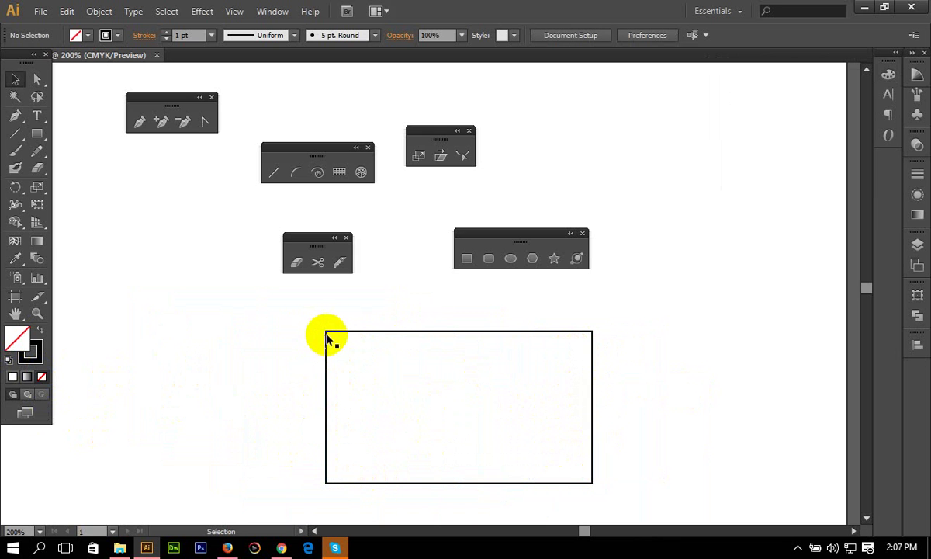
mouse_move(327, 332)
mouse_down()
mouse_move(512, 334)
mouse_move(206, 330)
mouse_up()
click(172, 353)
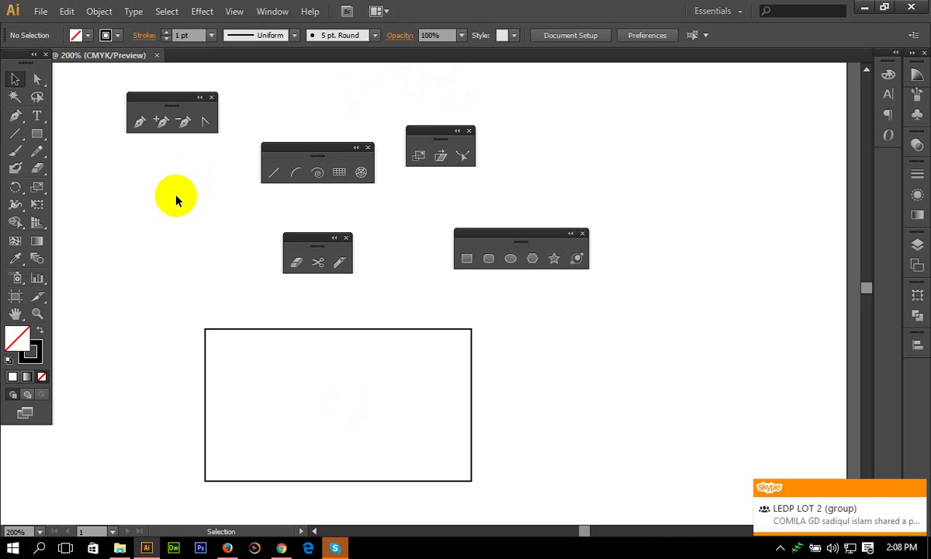
Delete the rectangle and zoom out to 33.33% to show the empty A4 artboard
drag(536, 389, 425, 425)
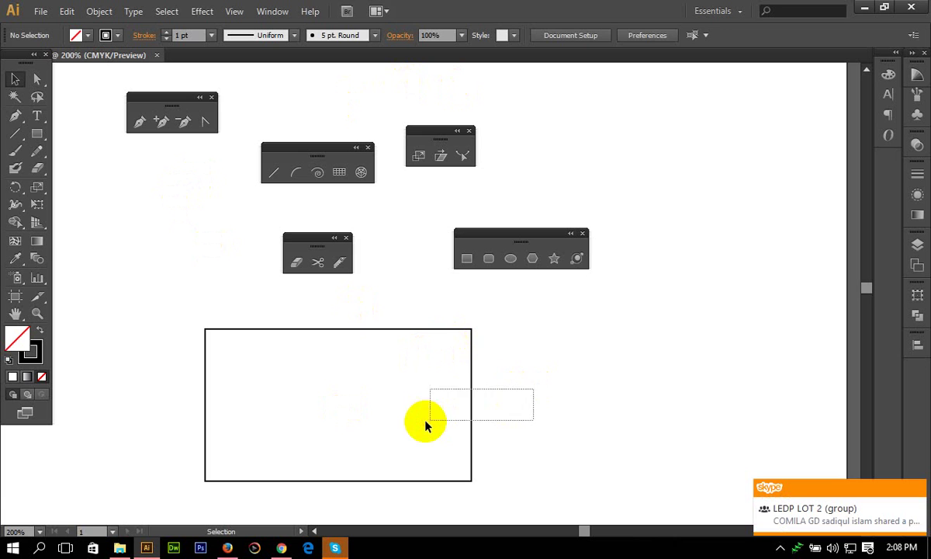
key(Delete)
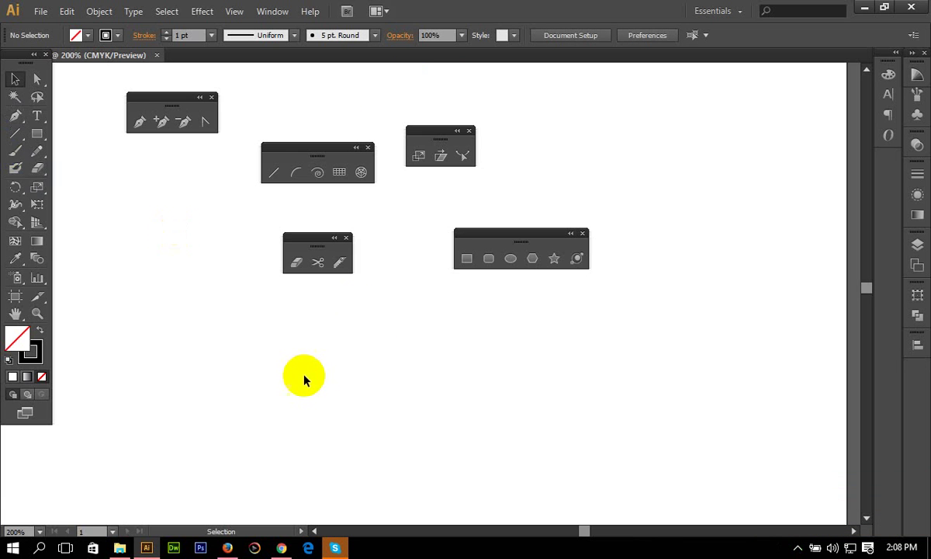
key(ctrl+minus)
key(ctrl+minus)
key(ctrl+minus)
key(ctrl+minus)
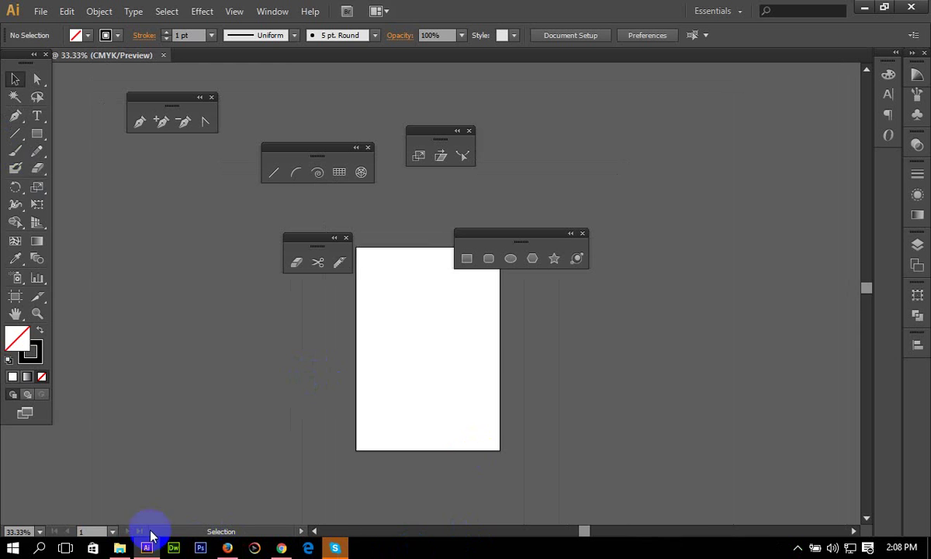
click(798, 546)
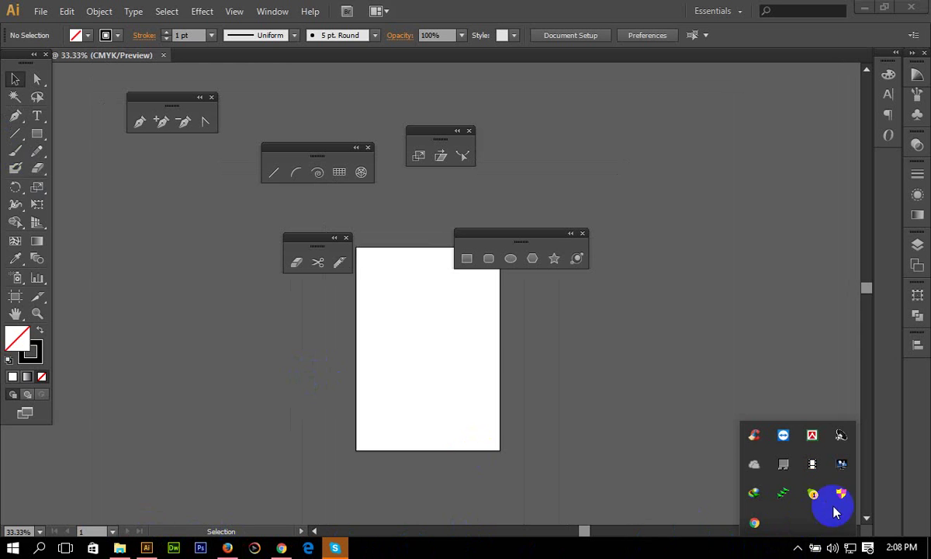